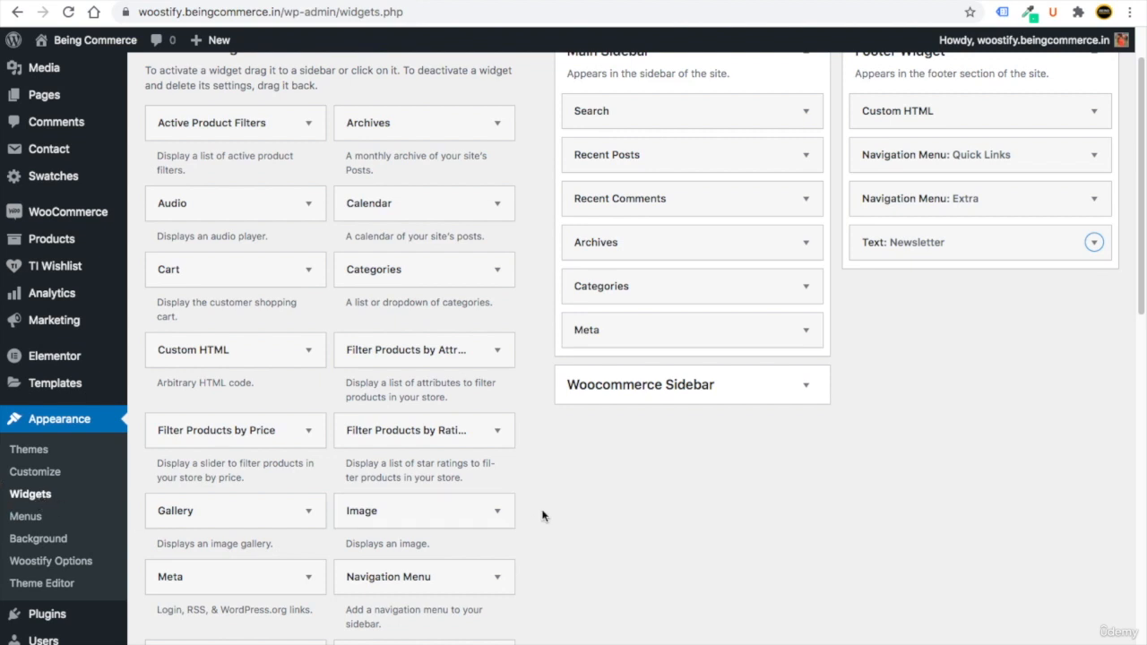
Step: Add the Product Search widget to the Woocommerce Sidebar, leaving its title blank
scroll(539, 513, up, 2)
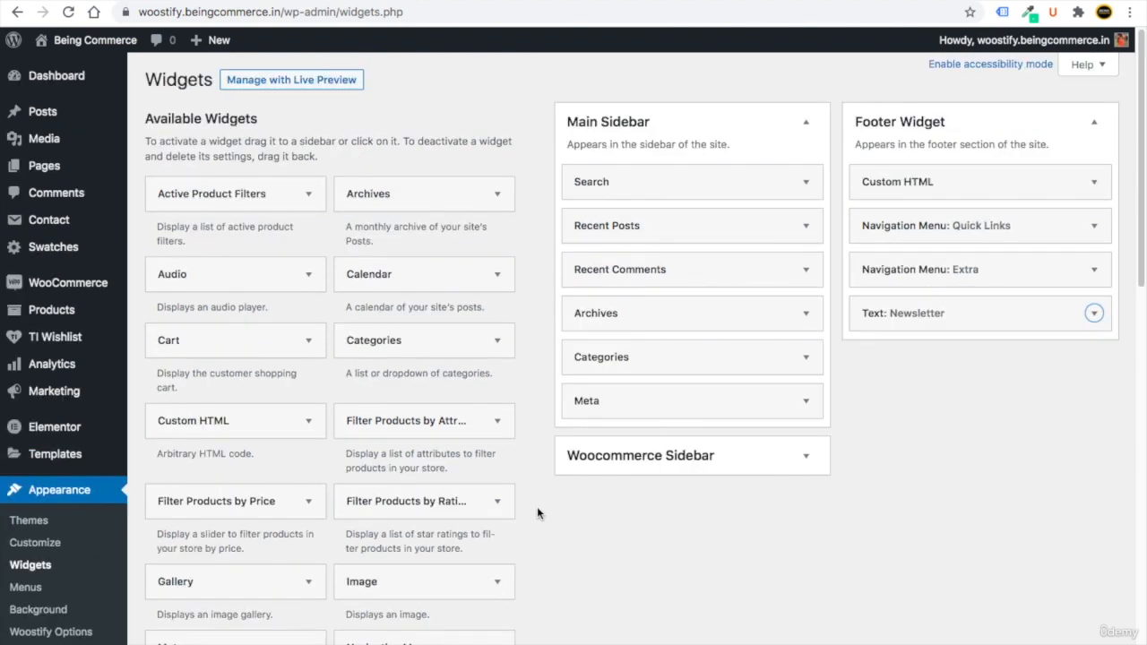
click(793, 455)
click(806, 456)
scroll(511, 474, down, 5)
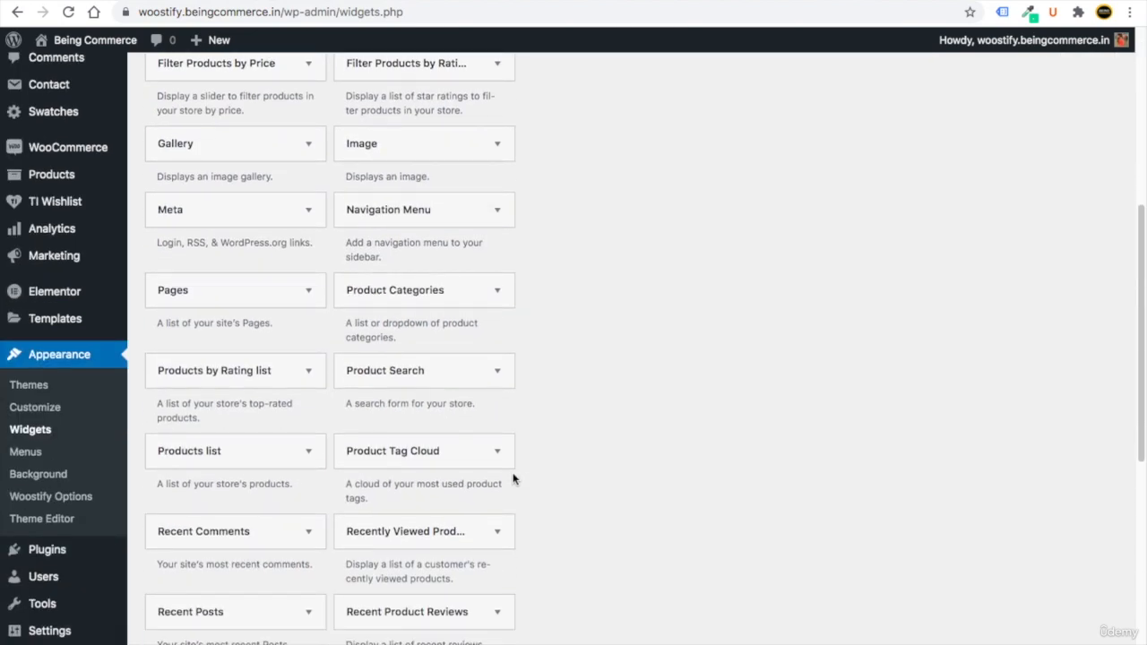
click(466, 376)
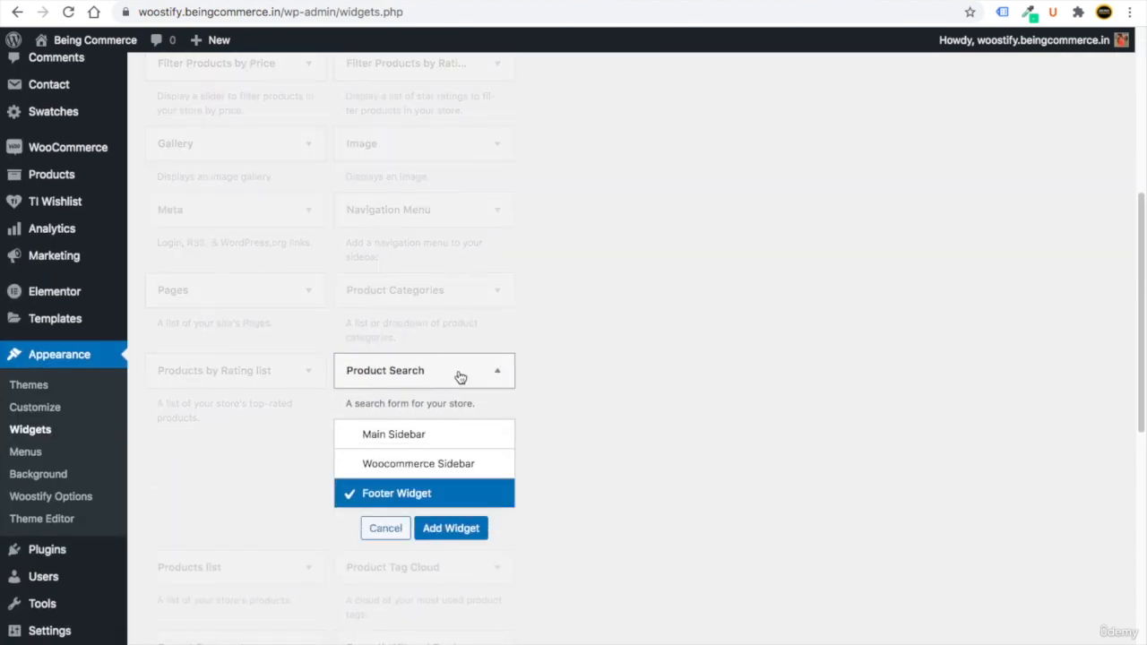
click(346, 466)
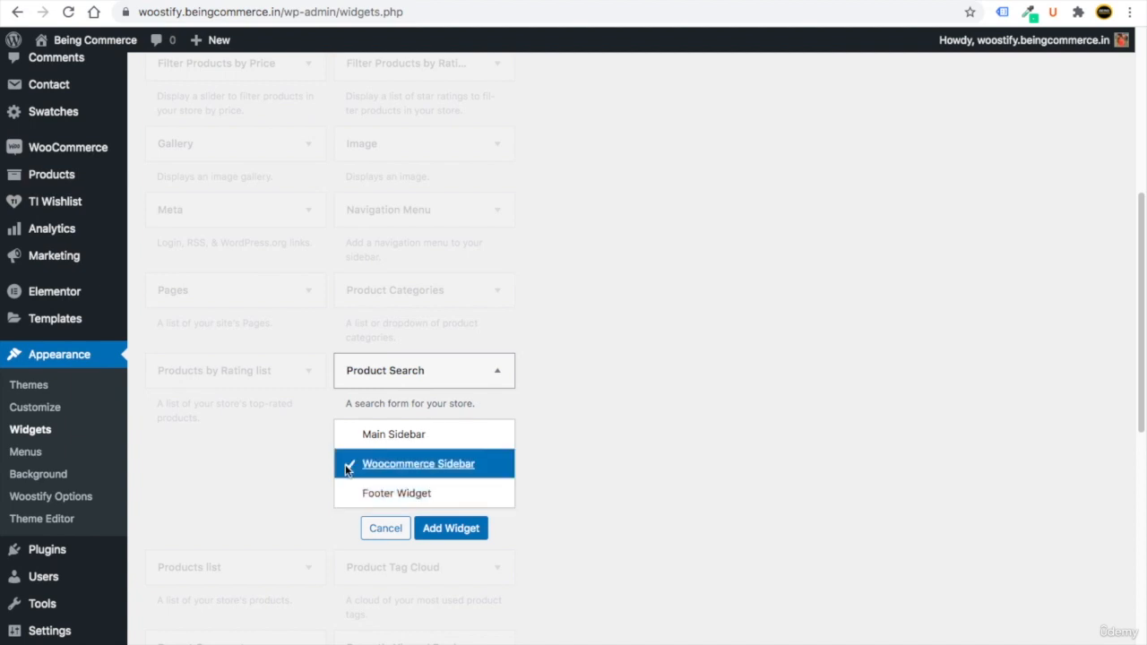
click(467, 534)
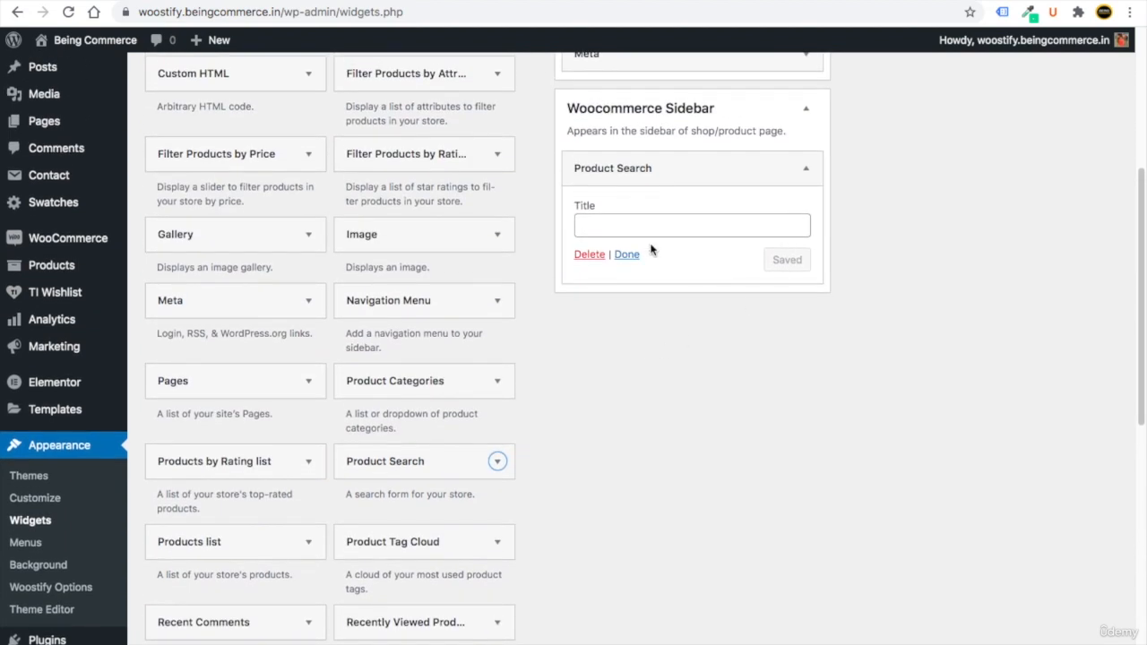
click(626, 253)
Step: Reload the shop page and check its sidebar for the product search widget
click(150, 2)
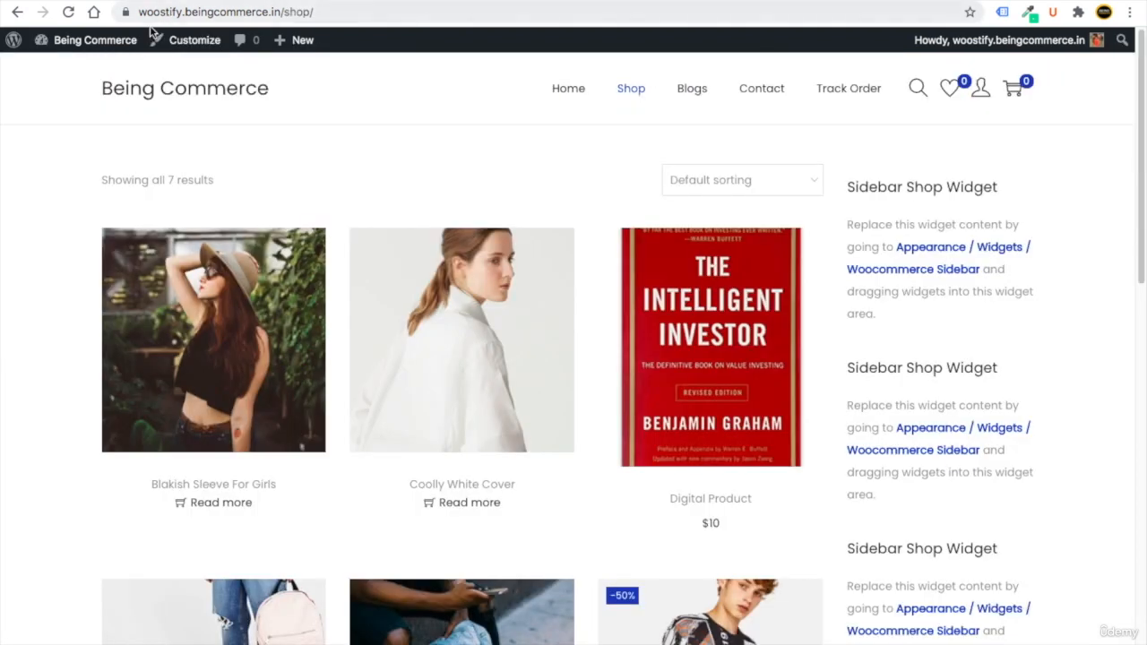
click(68, 11)
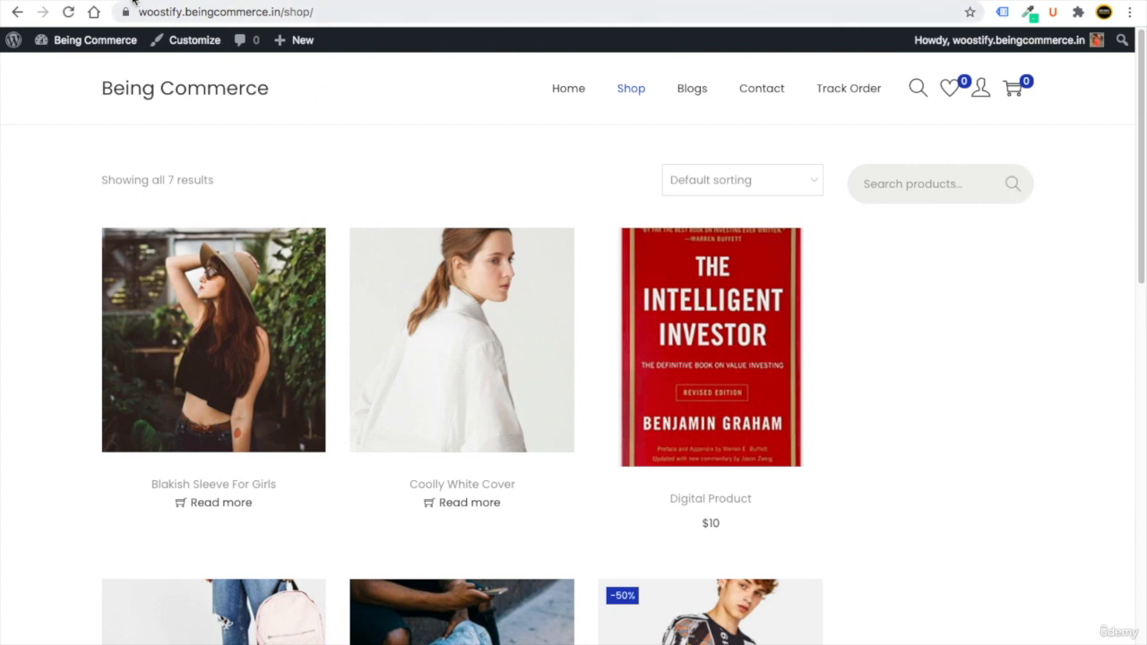
key(ctrl+shift+Tab)
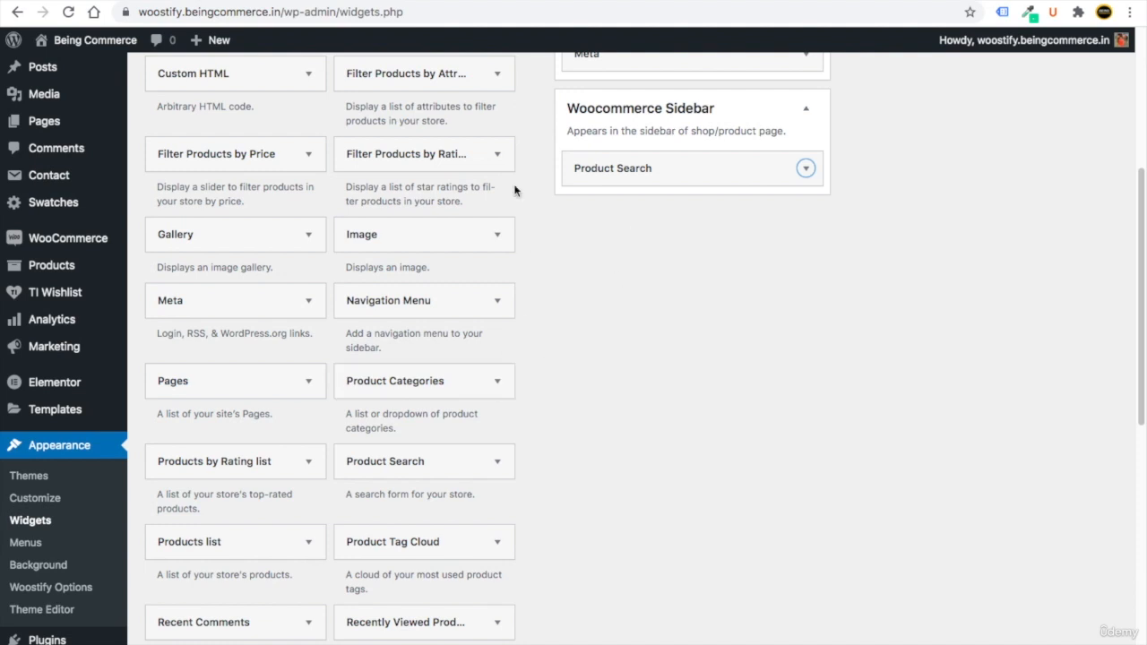
key(ctrl+Tab)
Step: Return to the Widgets page and add the Filter Products by Price widget to the Woocommerce Sidebar
key(ctrl+shift+Tab)
click(287, 160)
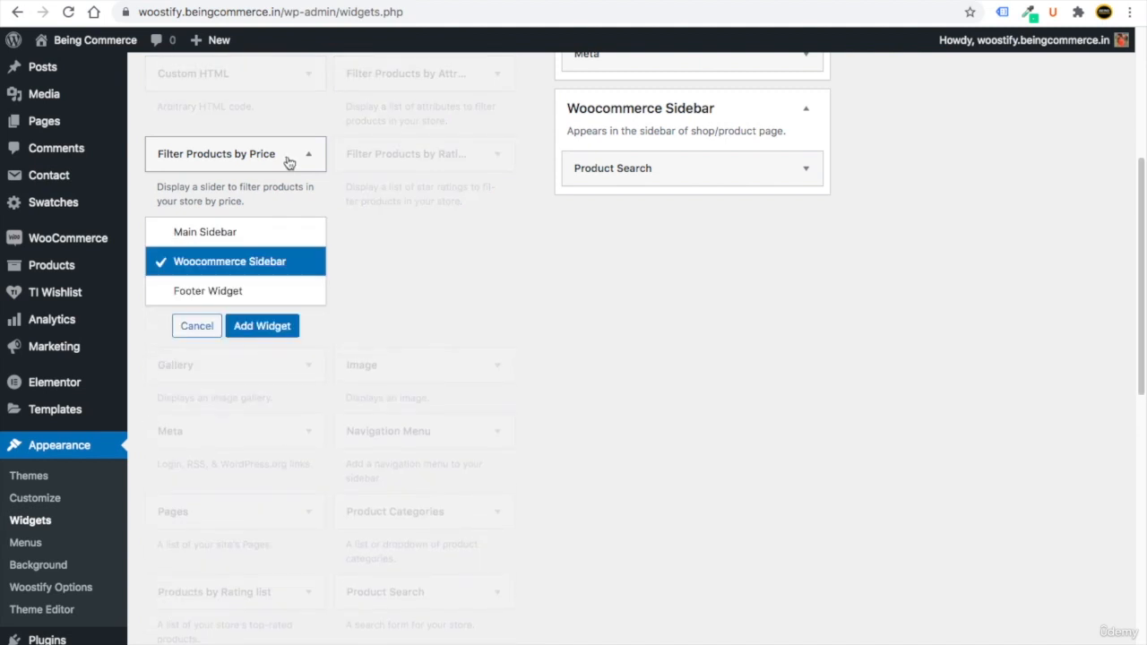
click(262, 330)
click(627, 228)
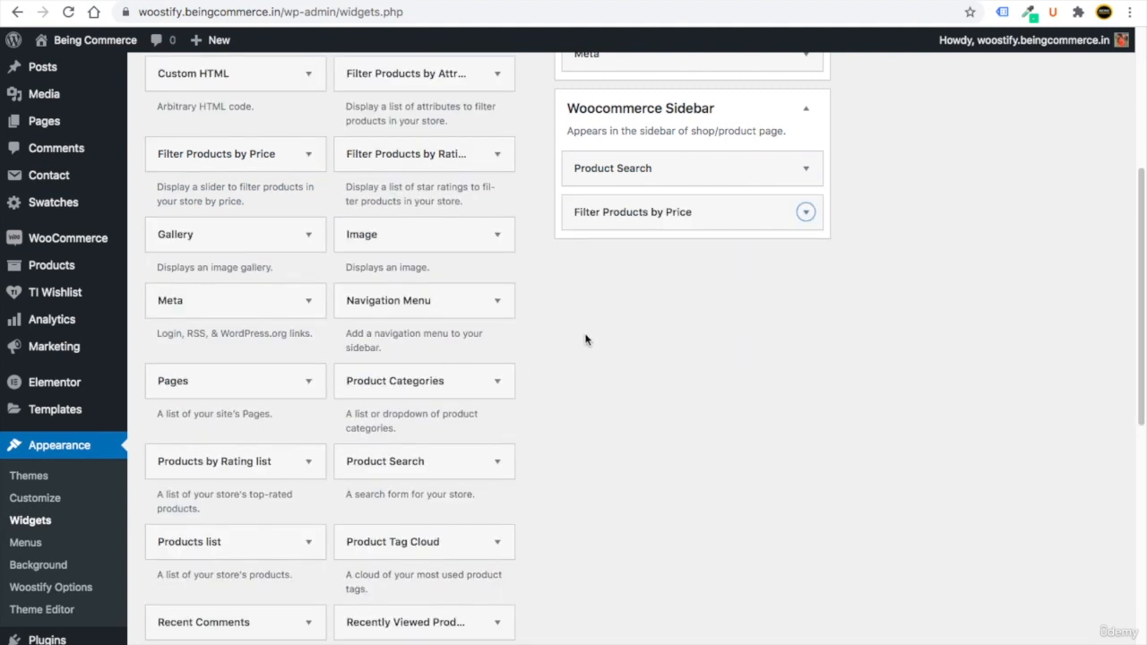
Step: Add the Product Categories widget to the Woocommerce Sidebar, disable Show hierarchy and save it
click(455, 380)
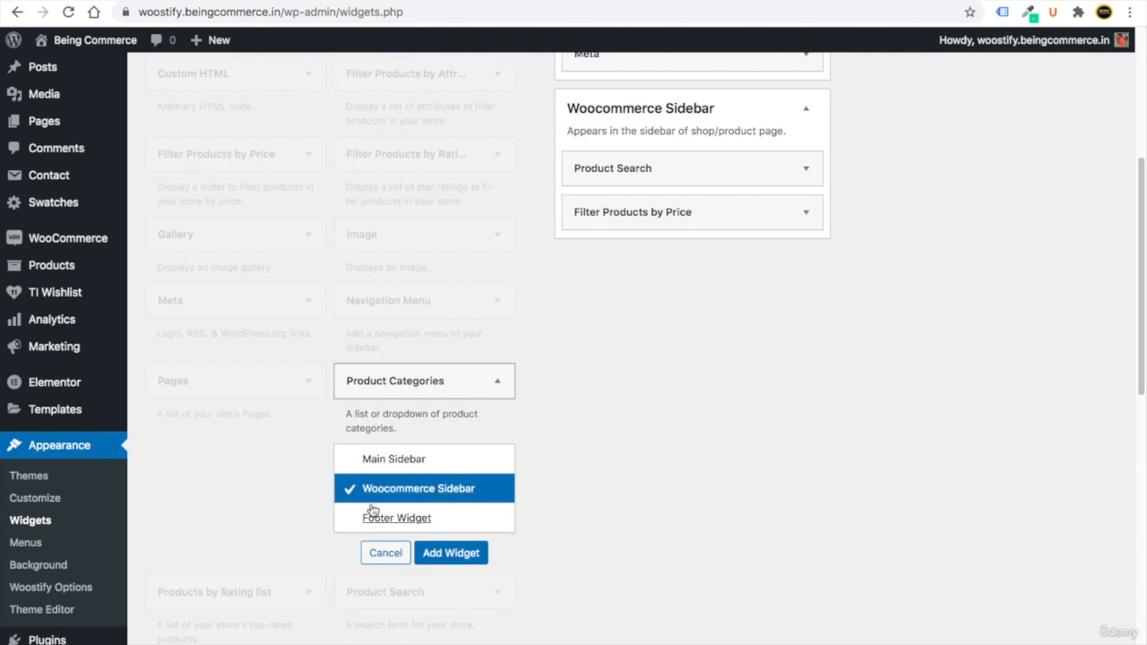
click(451, 554)
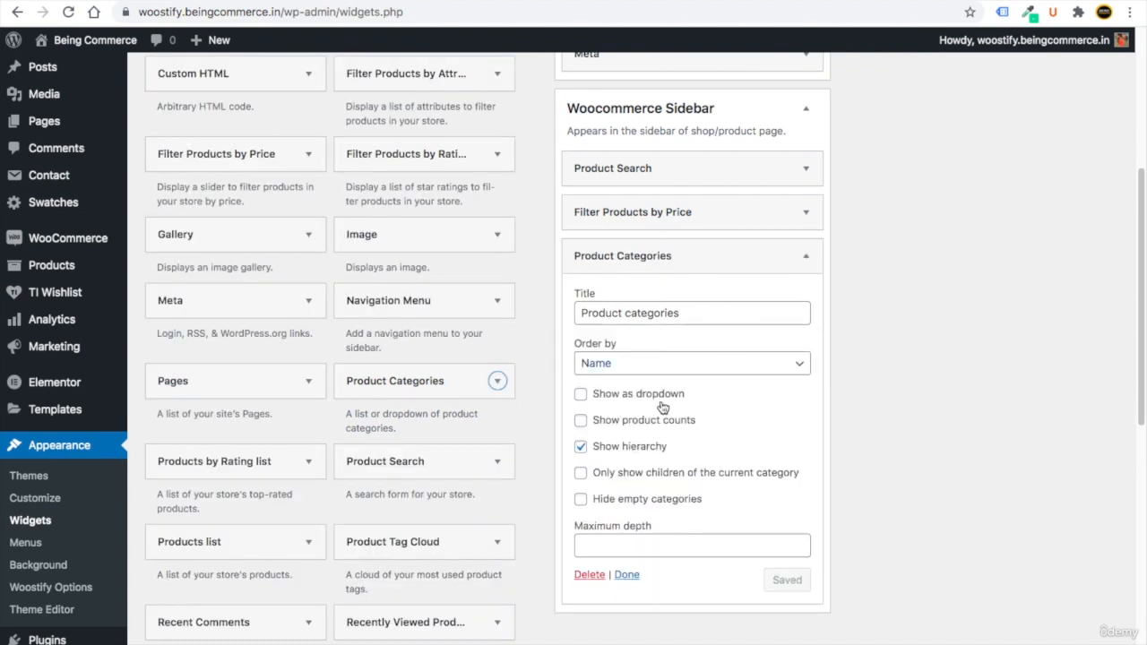
click(805, 258)
click(582, 447)
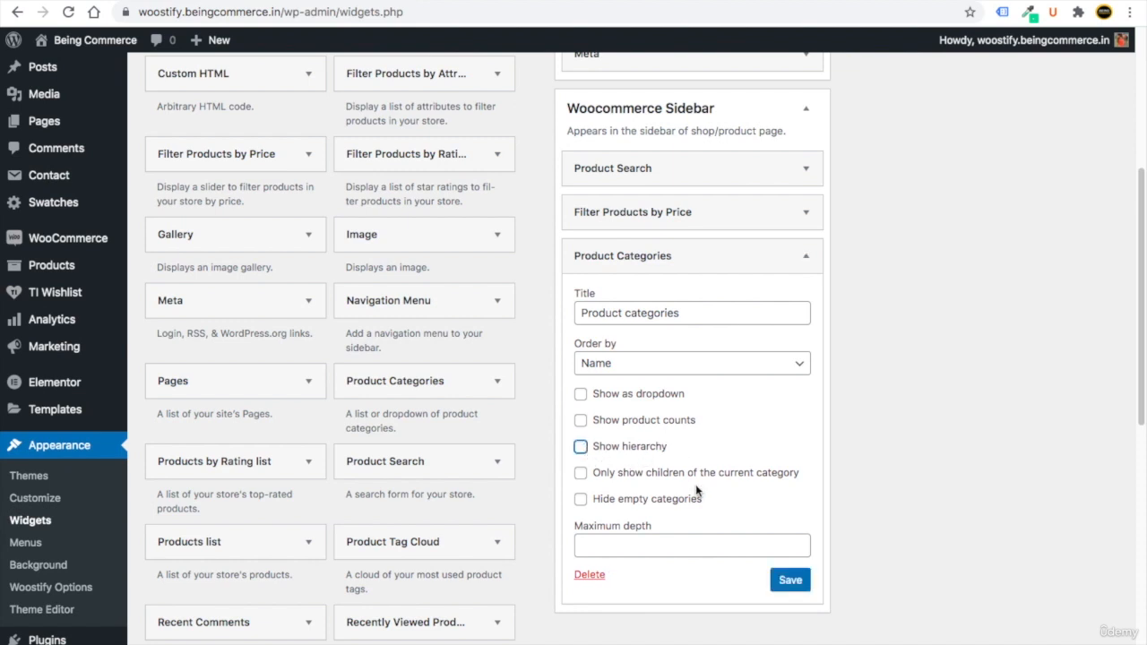
click(792, 582)
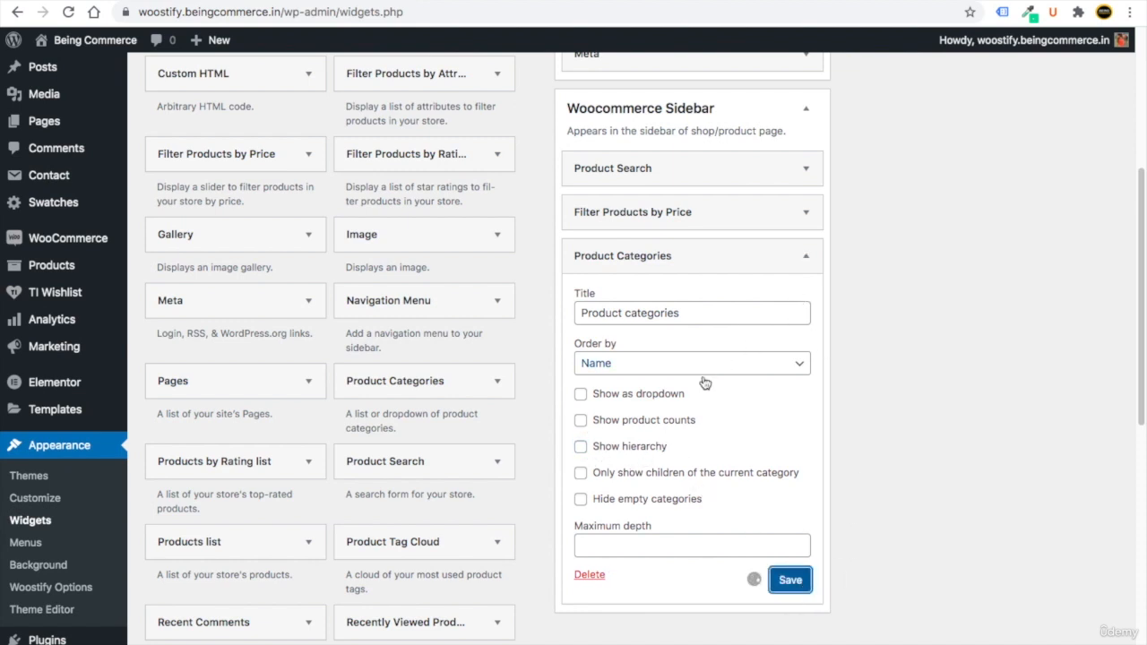
click(632, 580)
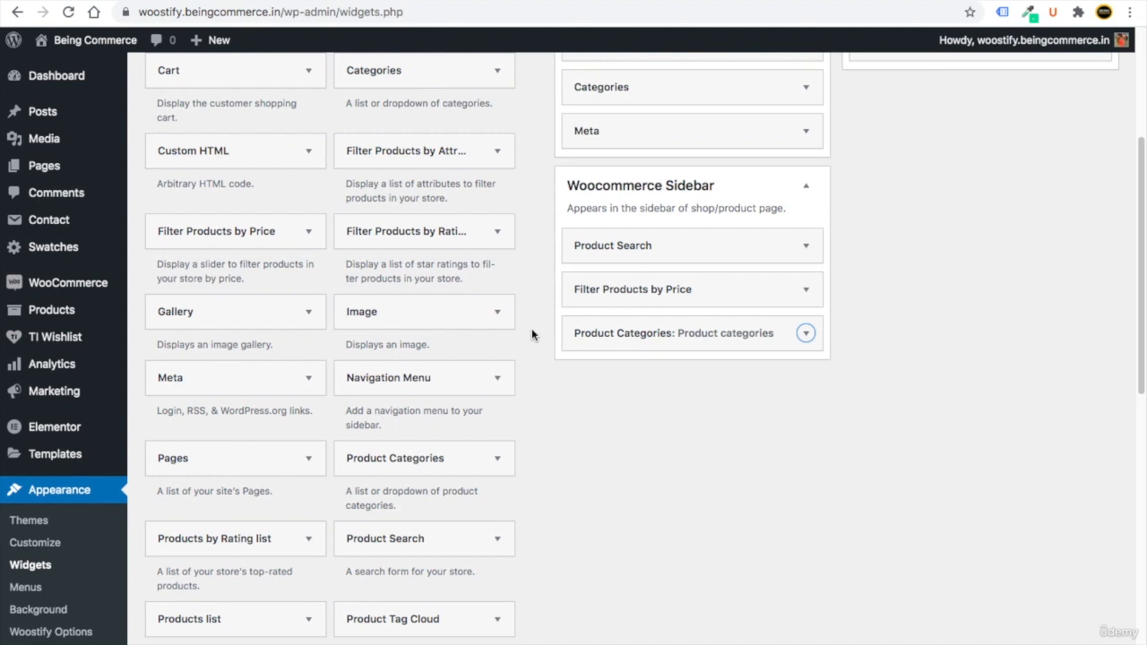
Step: Add a Filter Products by Attribute widget to the Woocommerce Sidebar for the colour attribute, title it "Filter by Colour" and save it
click(482, 157)
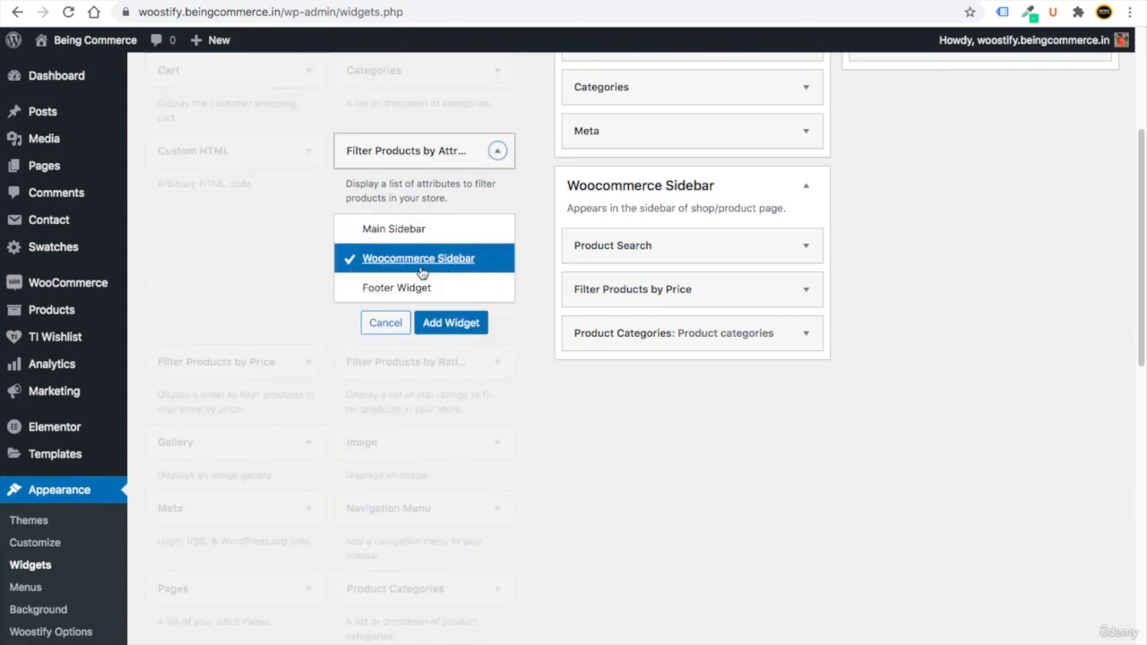
click(440, 325)
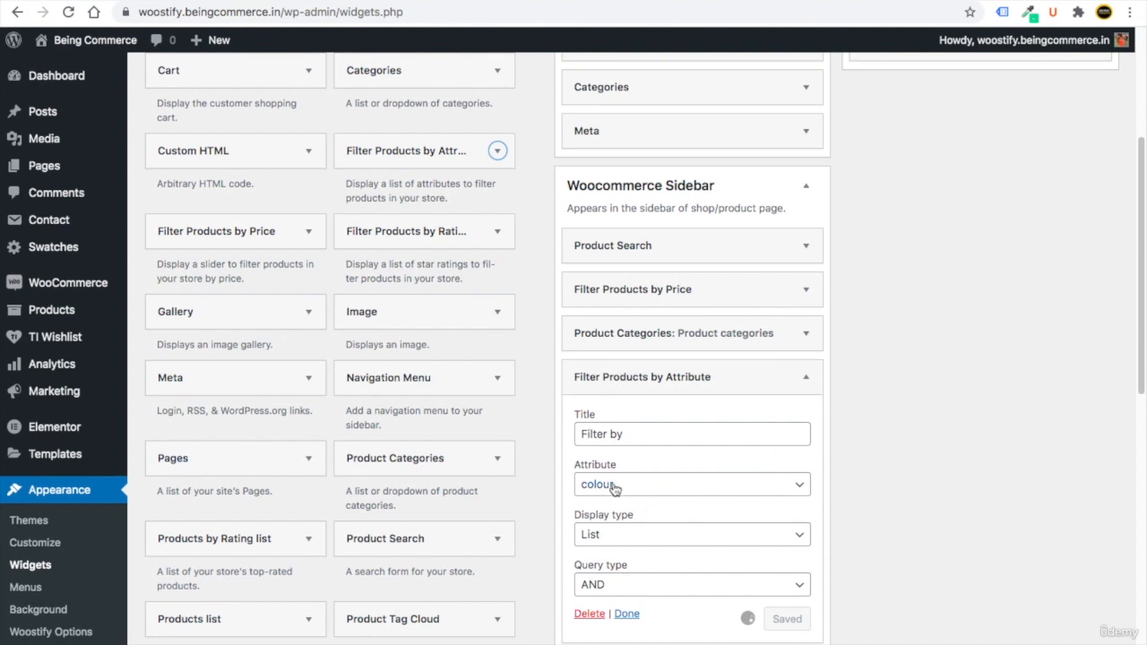
click(613, 484)
click(613, 485)
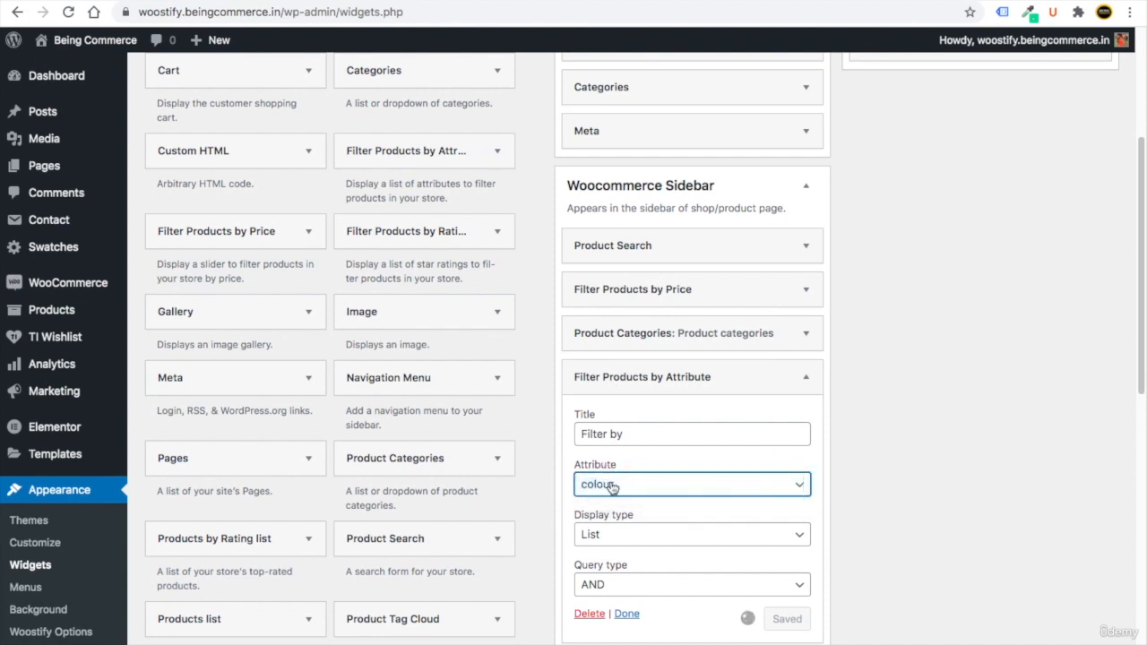
click(643, 434)
text(Colour)
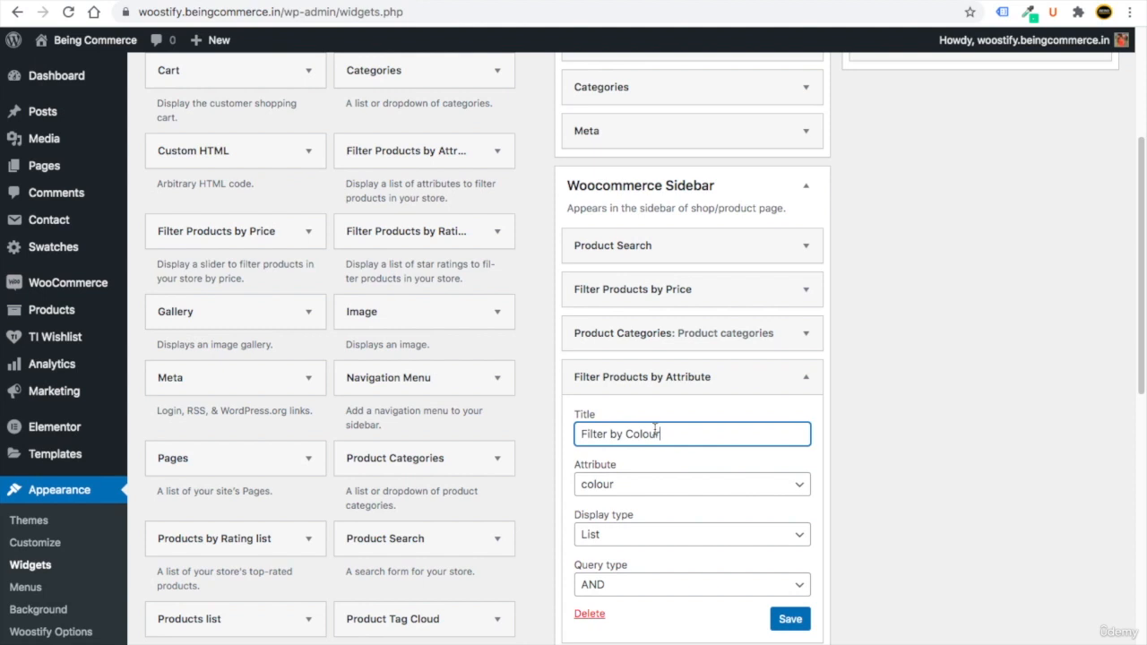
click(788, 618)
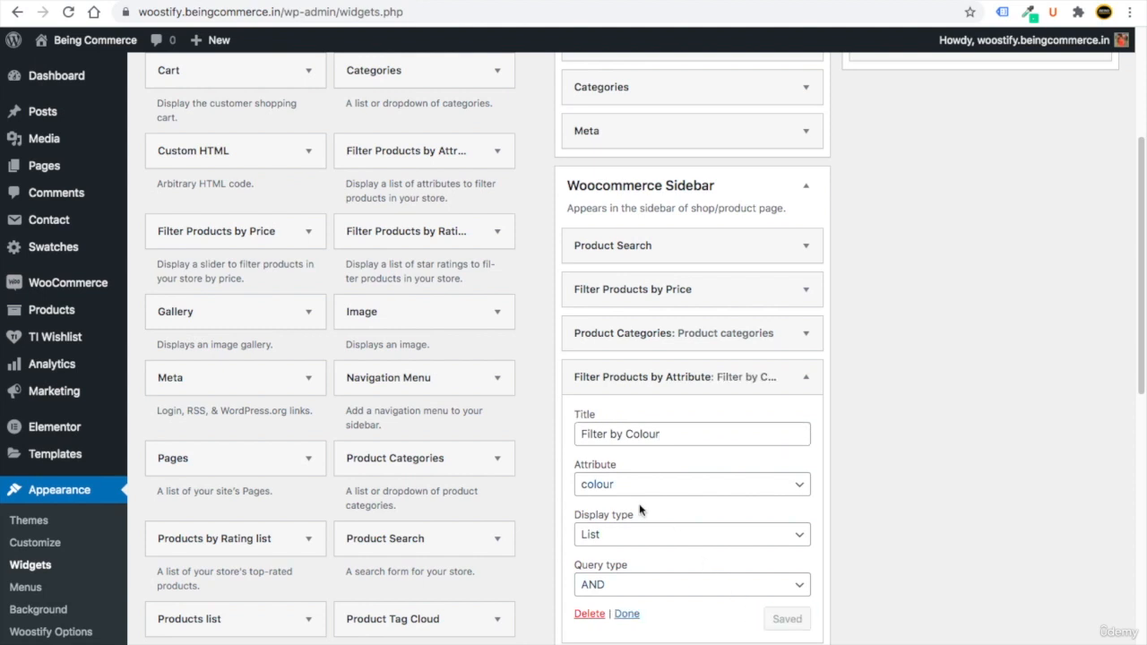
click(627, 616)
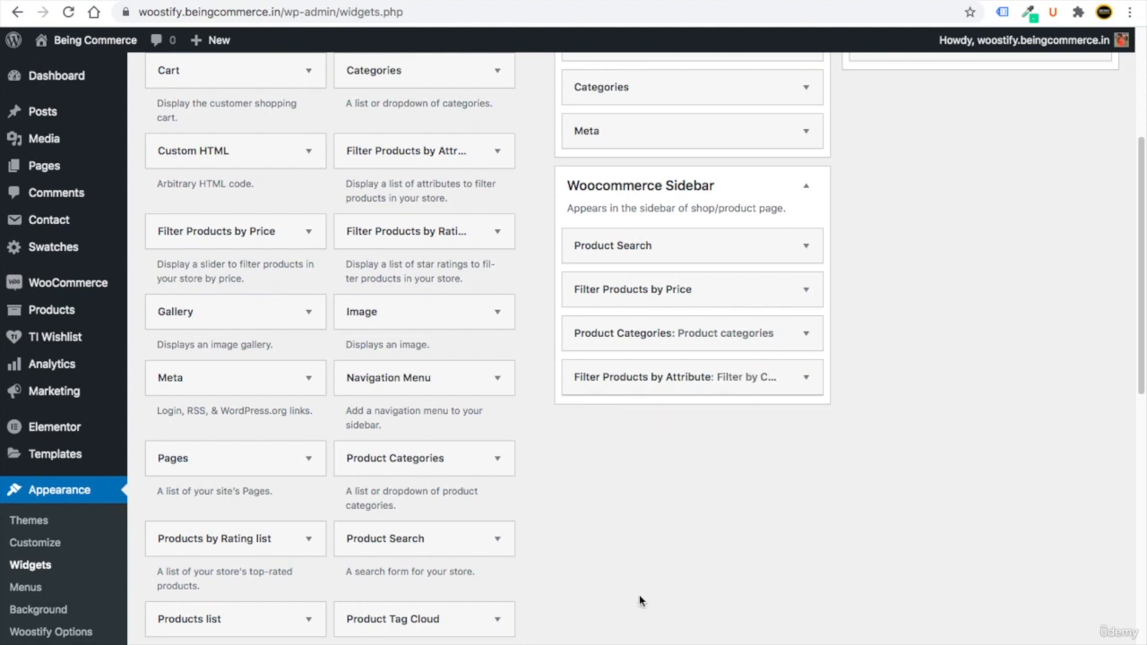
Step: Add another Filter Products by Attribute widget to the Woocommerce Sidebar for the size attribute, titled "Filter by Size", and save it
click(384, 152)
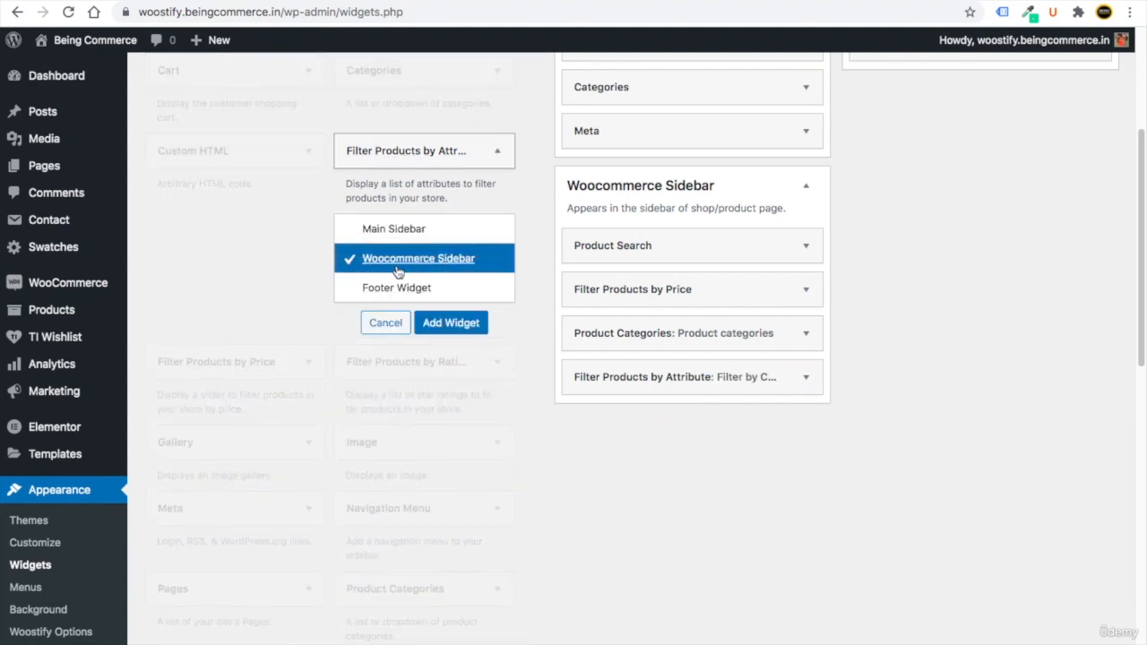
click(450, 322)
click(652, 527)
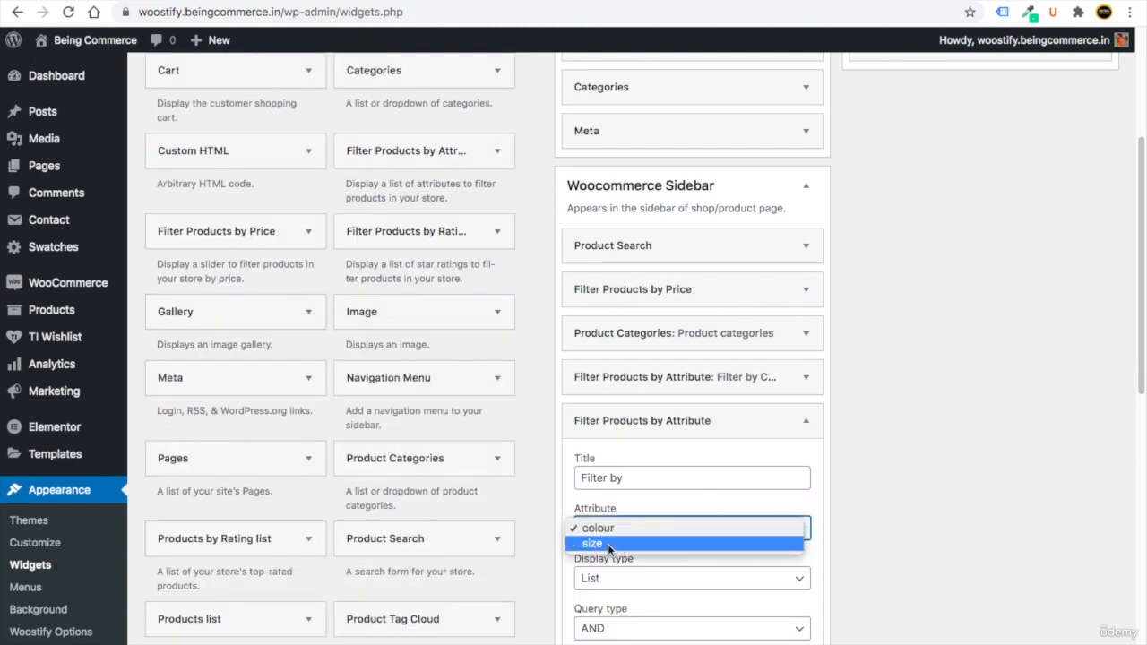
click(607, 544)
click(642, 479)
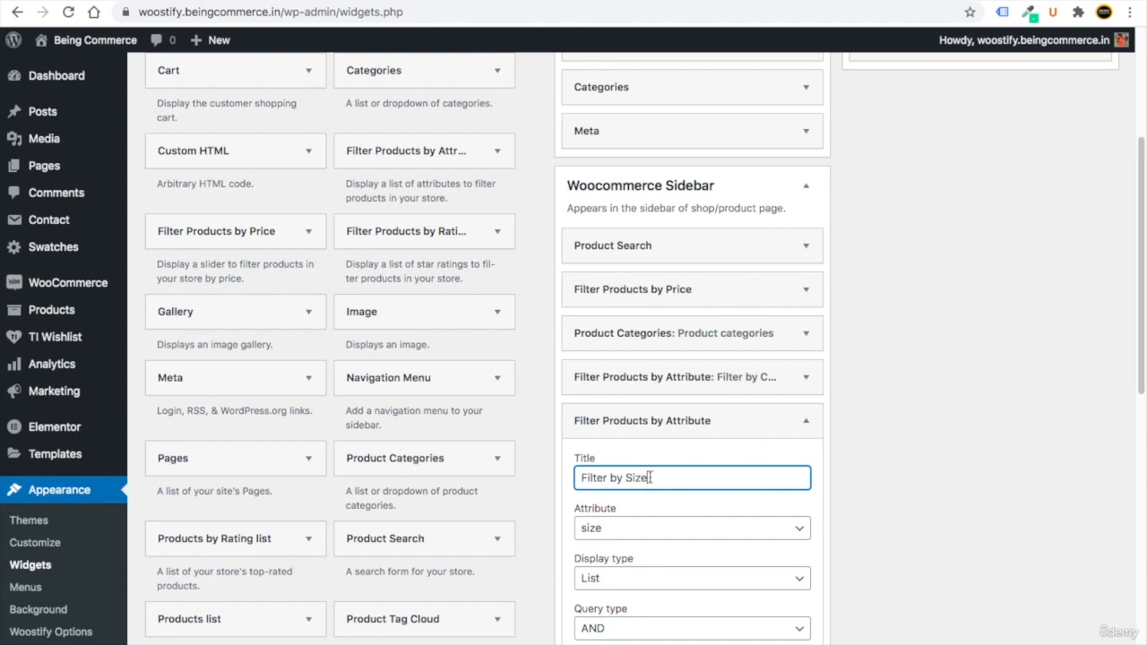
text(Size)
scroll(726, 580, down, 3)
click(786, 556)
click(627, 552)
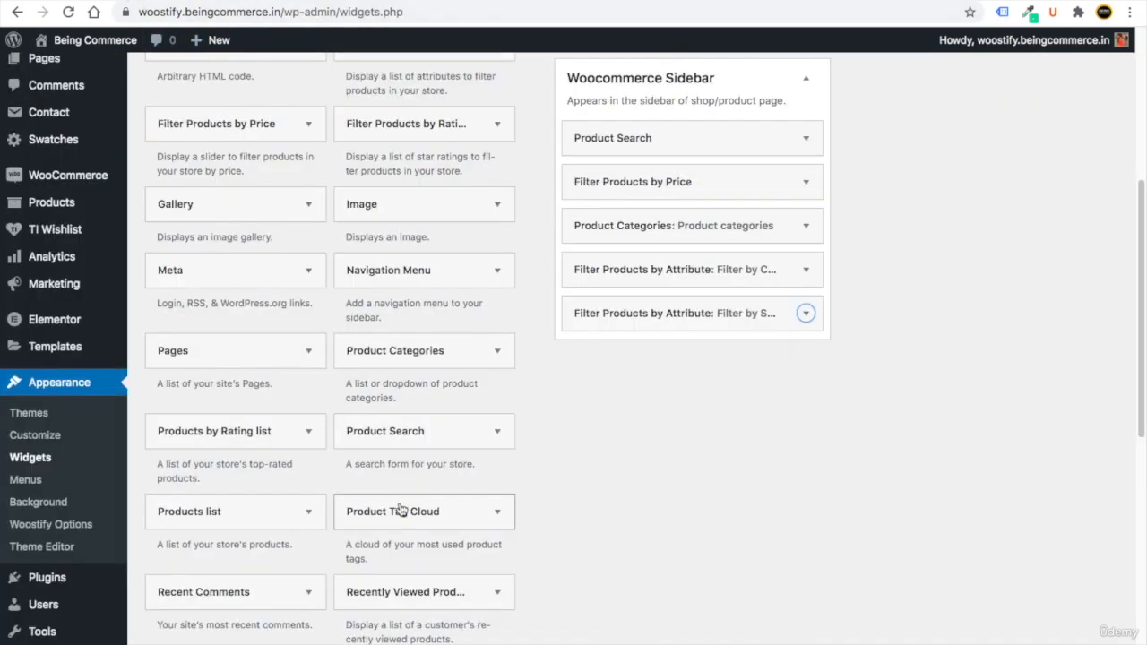
Step: Add the Product Tag Cloud widget to the Woocommerce Sidebar
click(401, 510)
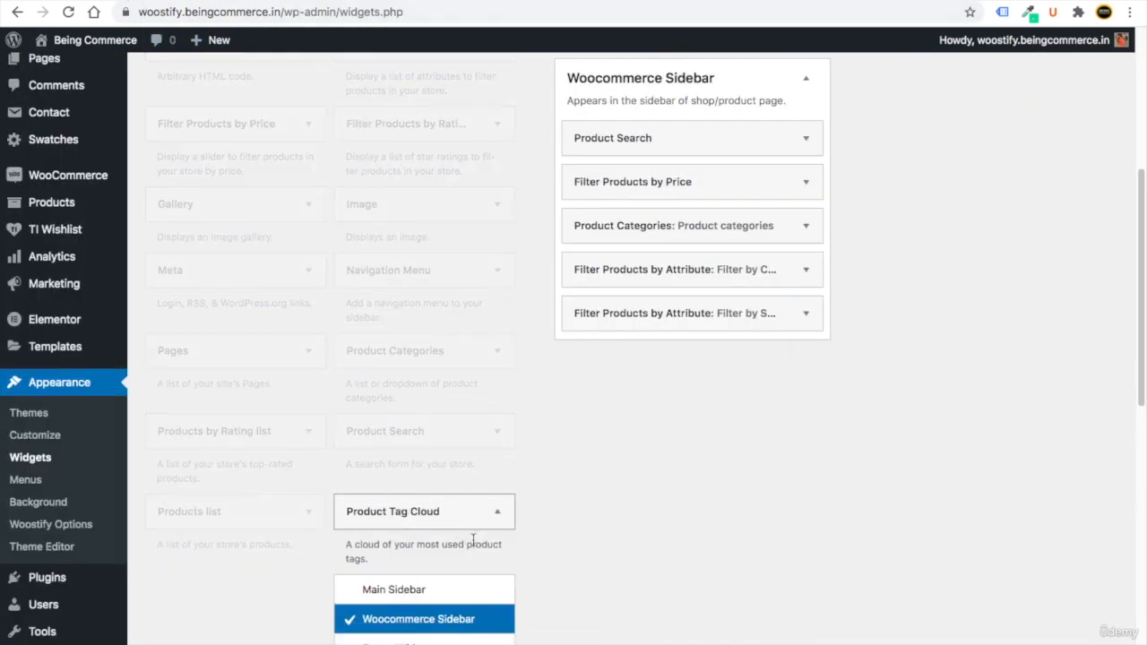
scroll(446, 388, down, 4)
click(450, 333)
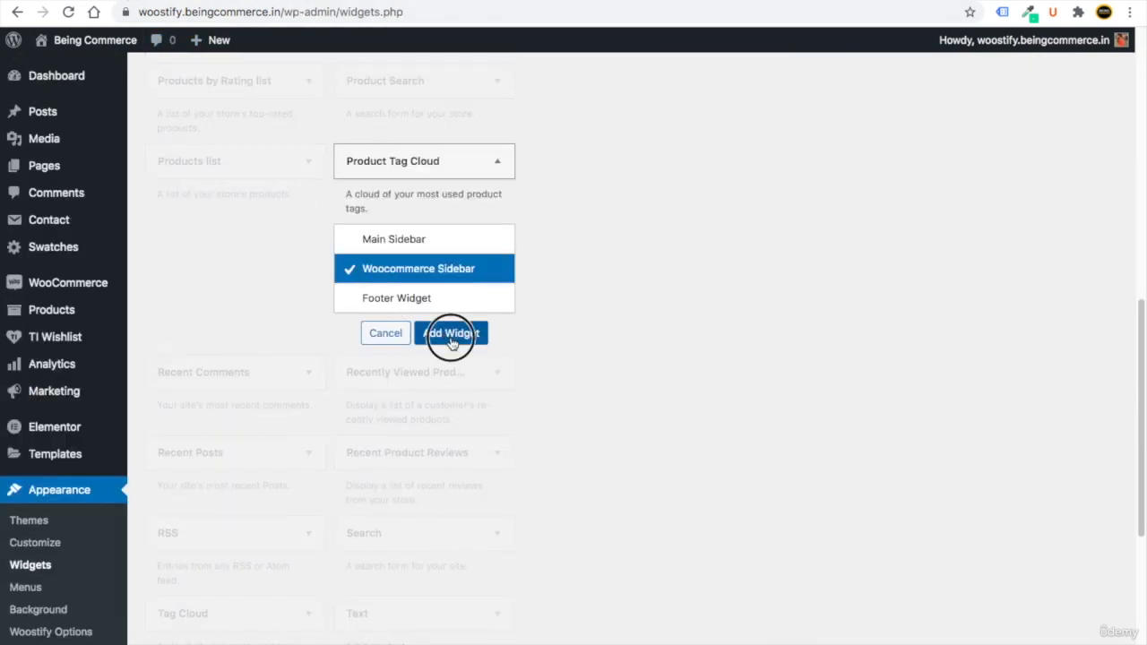
click(632, 518)
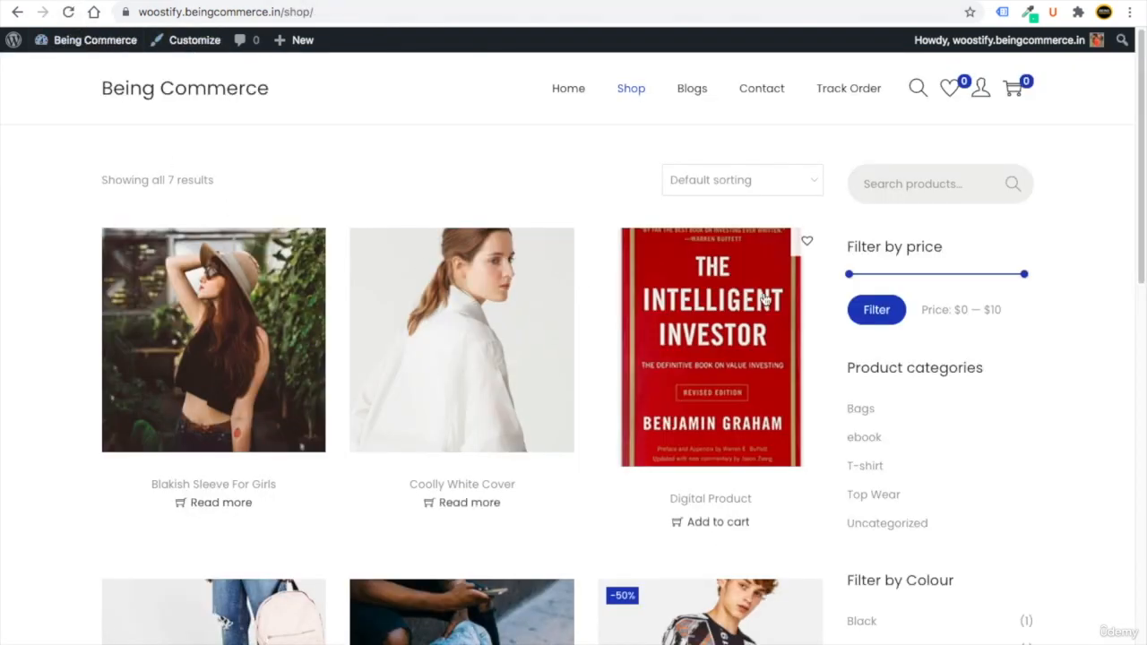
Step: Examine the shop page's sidebar, covering product search, price filter, categories, colour and size filters, and product tags
scroll(911, 253, down, 1)
scroll(911, 253, down, 4)
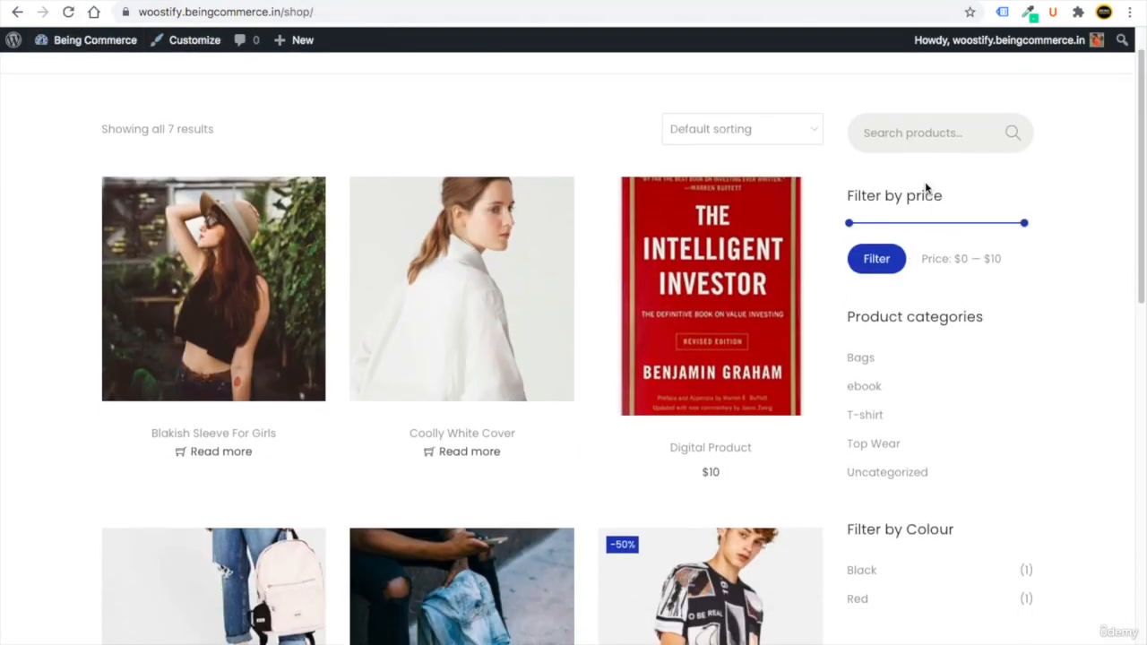
scroll(913, 369, down, 1)
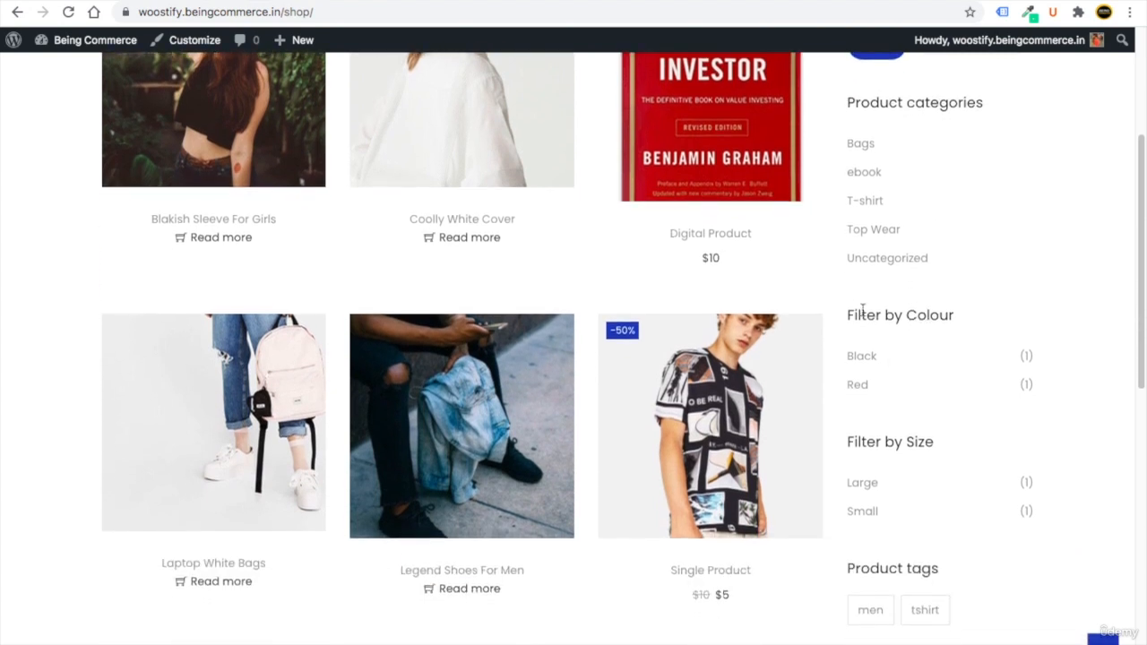
scroll(908, 450, down, 1)
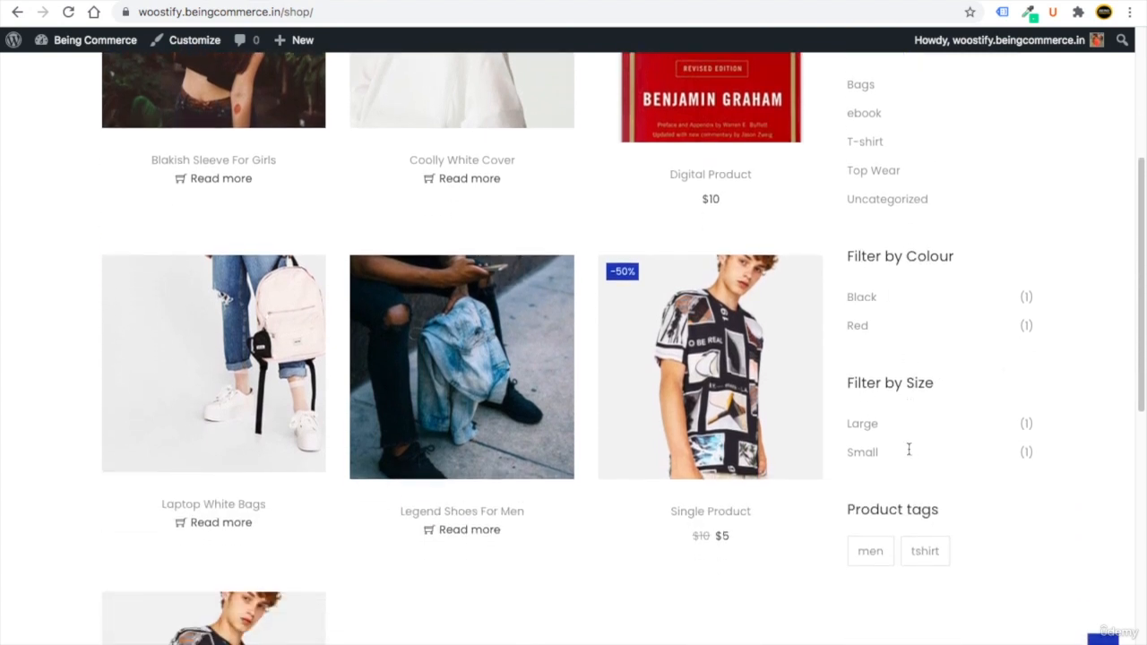
click(853, 297)
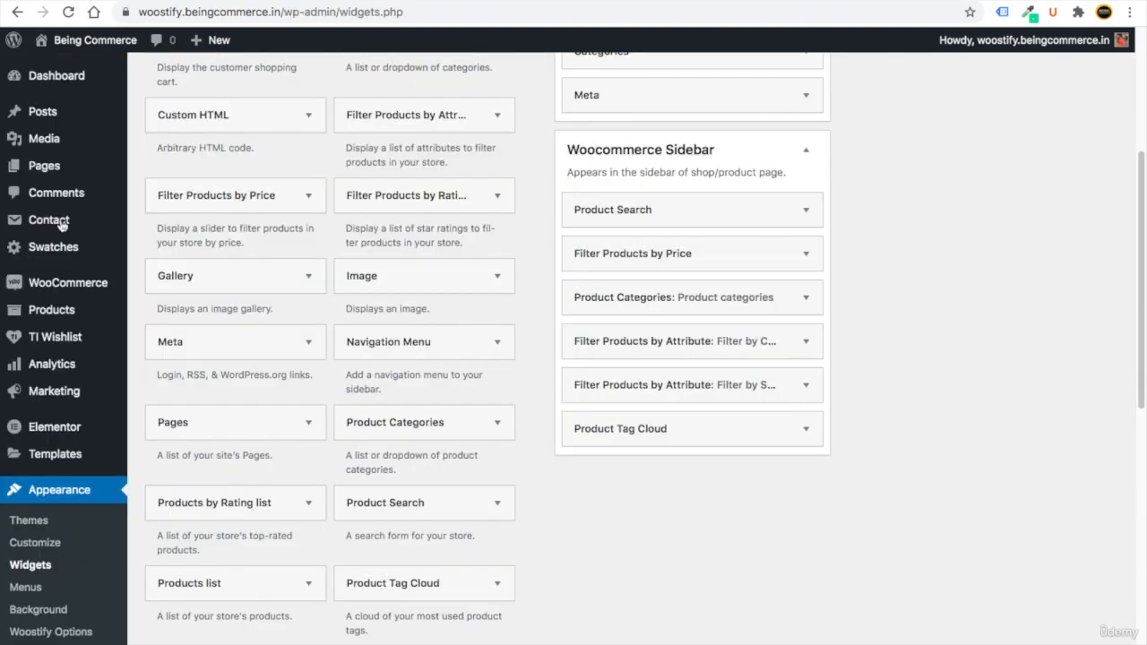
mouse_move(54, 310)
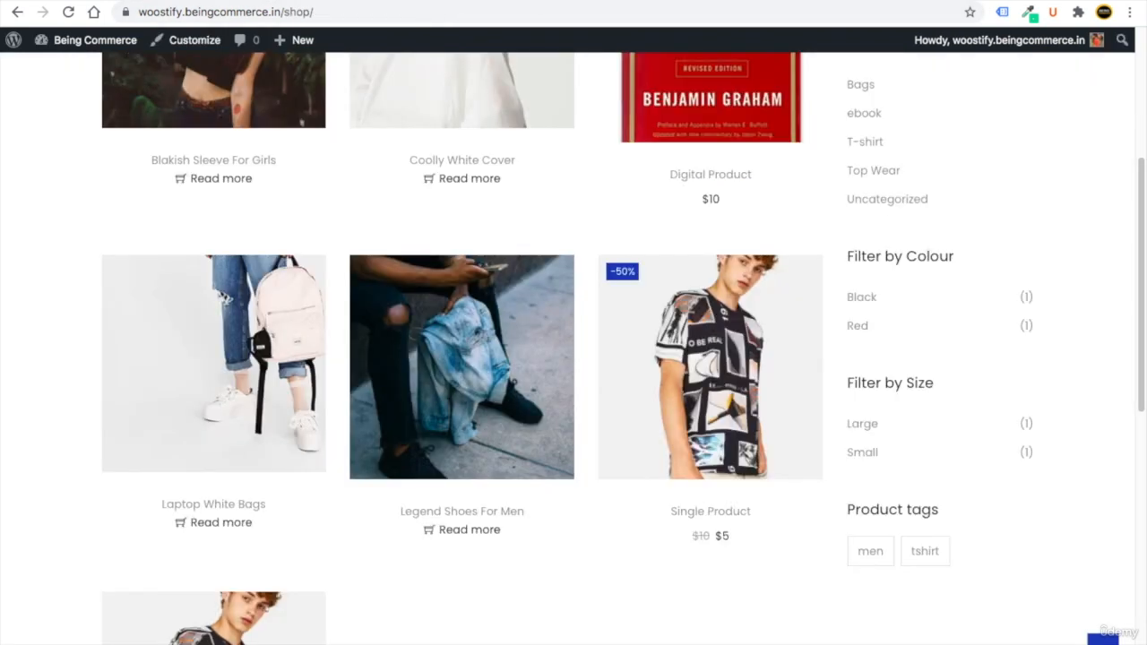
scroll(902, 299, up, 3)
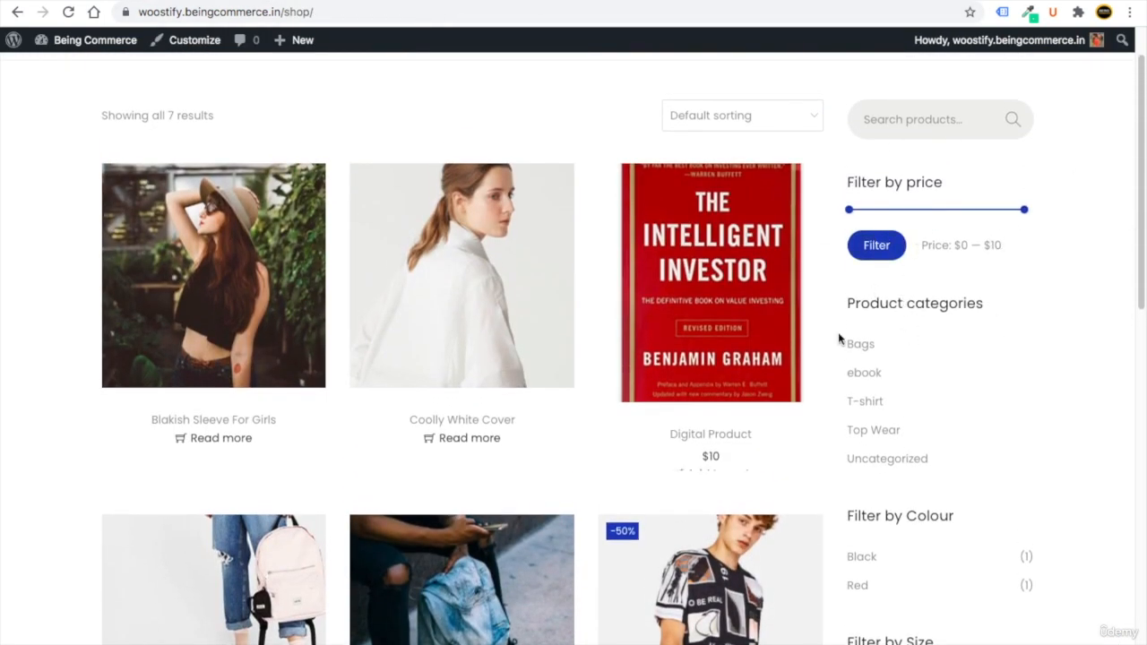
drag(1136, 215, 1134, 180)
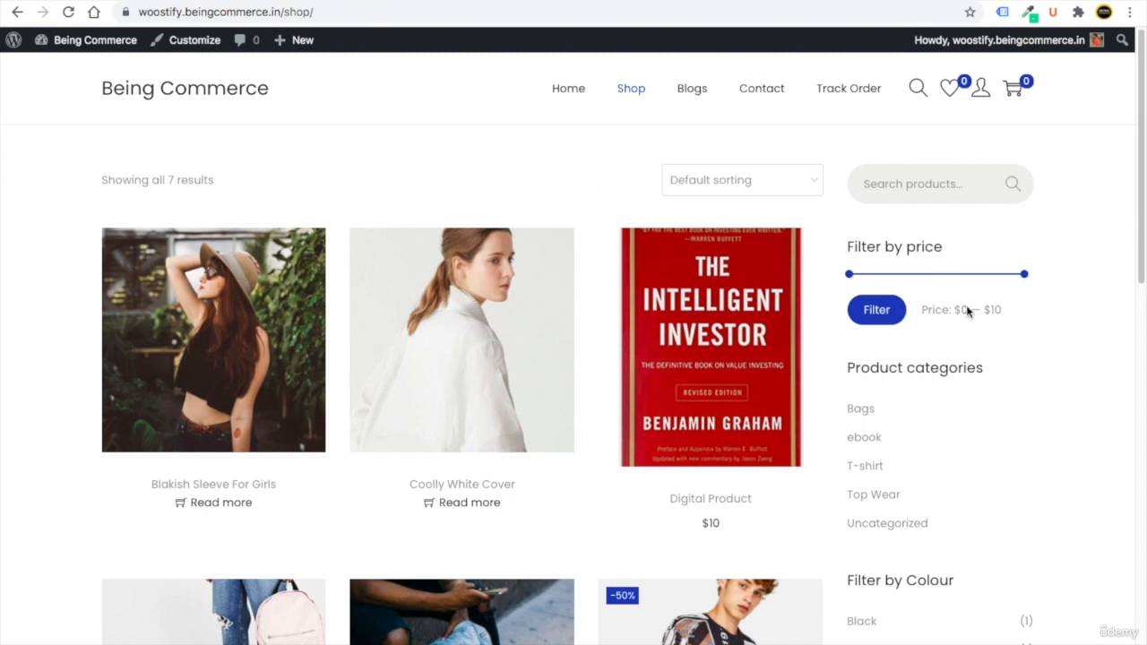
Step: Open the Blogs page and examine its sidebar widgets, from search and recent posts to archives and categories
click(566, 88)
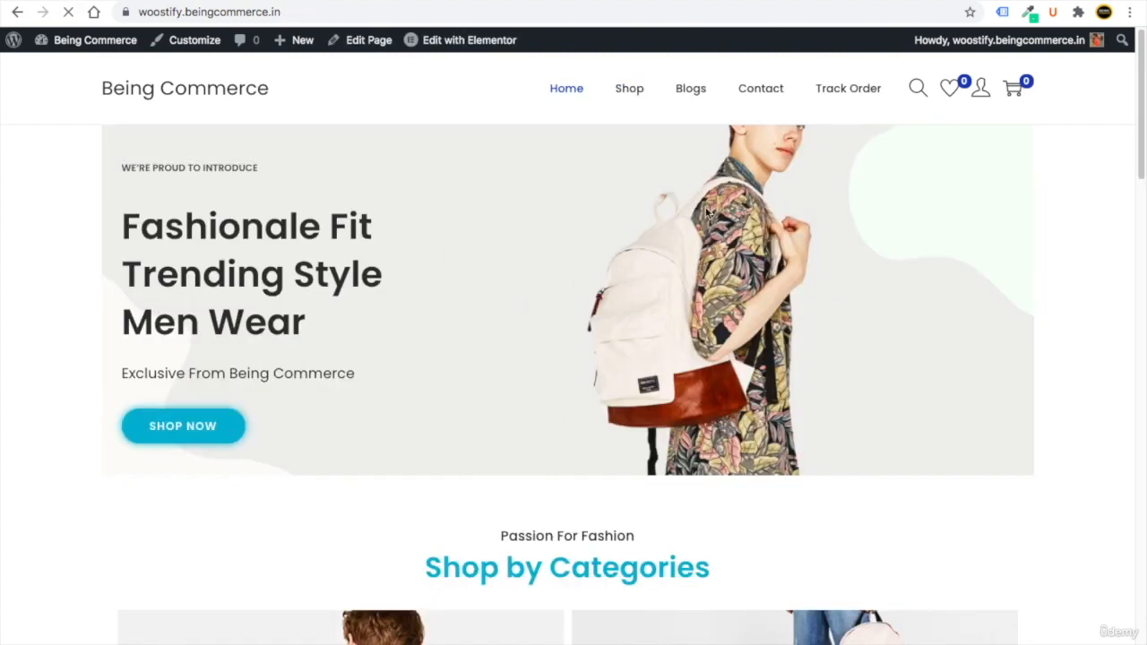
click(691, 90)
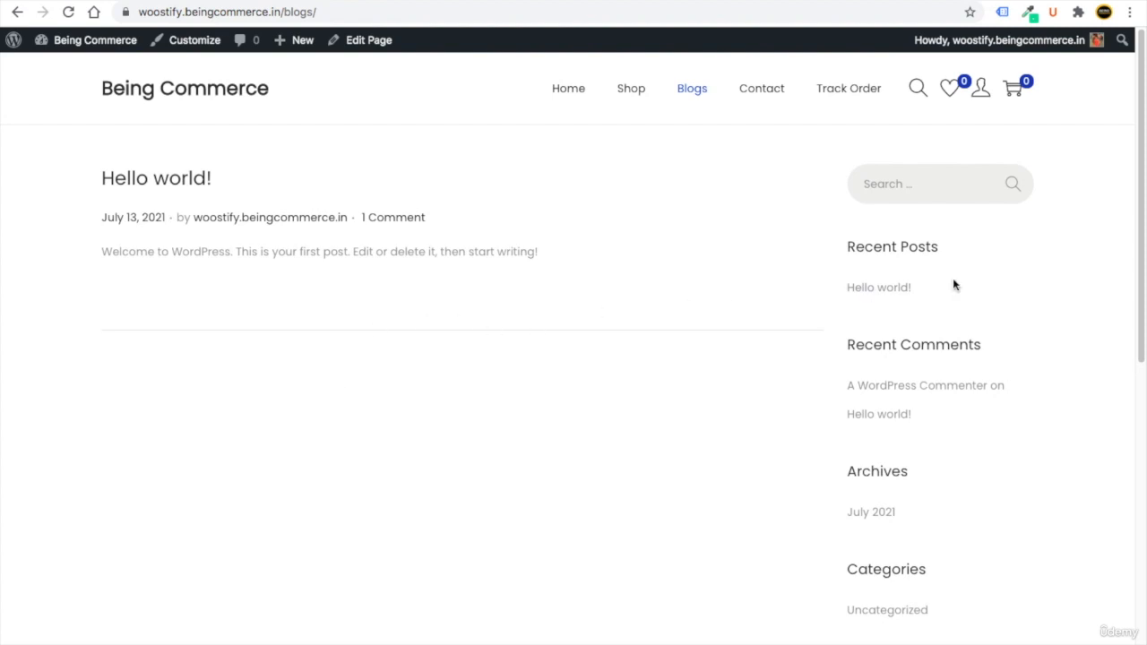
drag(939, 248, 864, 350)
drag(903, 487, 883, 561)
click(970, 479)
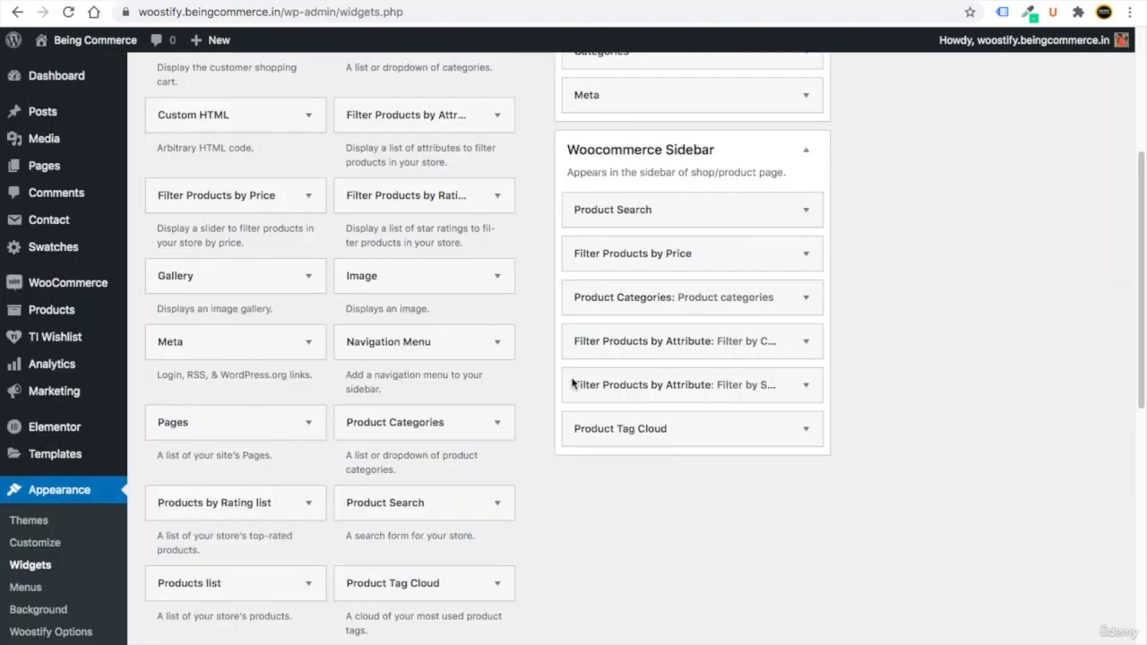
Step: Delete the Meta, Archives, Recent Comments and Recent Posts widgets from the Main Sidebar
scroll(921, 307, up, 5)
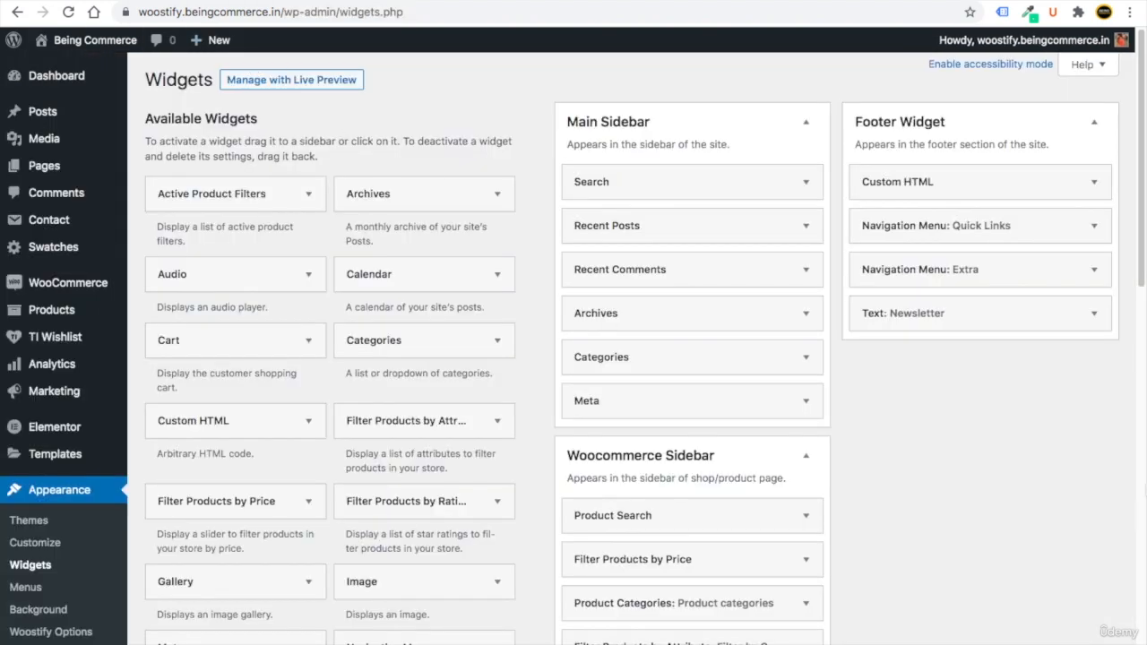
click(805, 400)
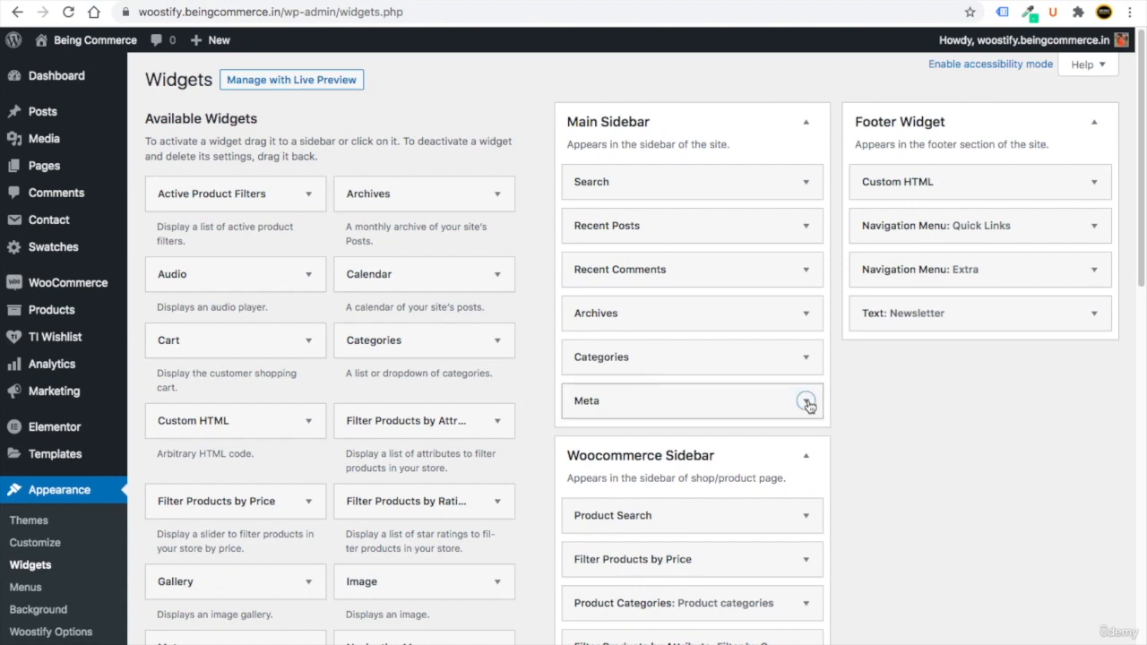
click(589, 486)
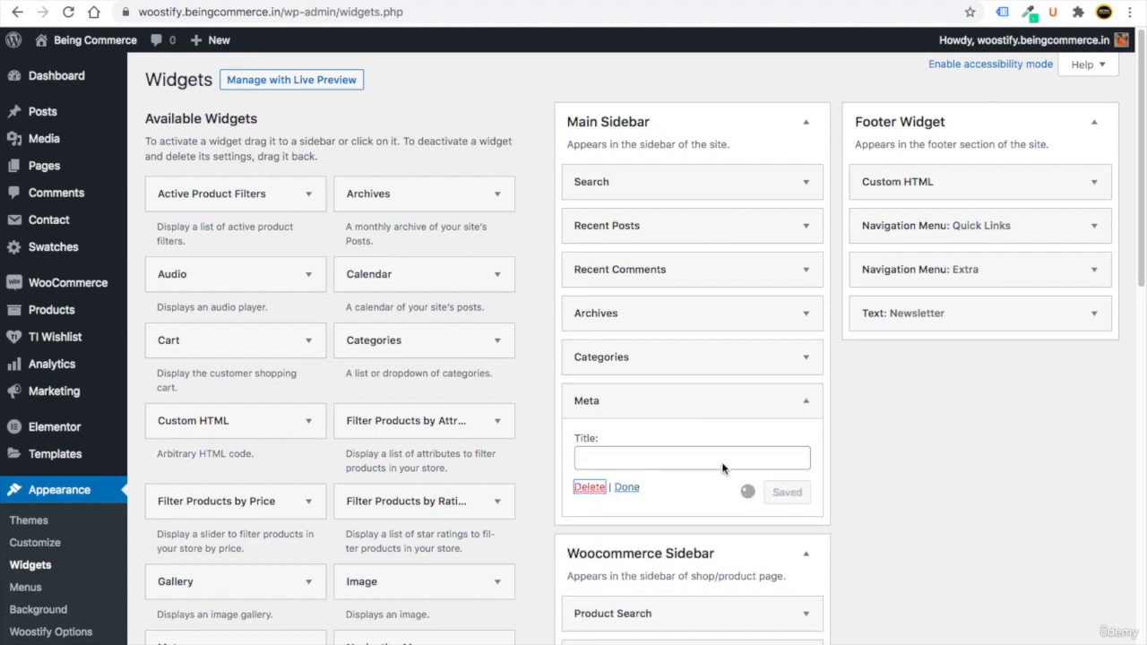
click(590, 441)
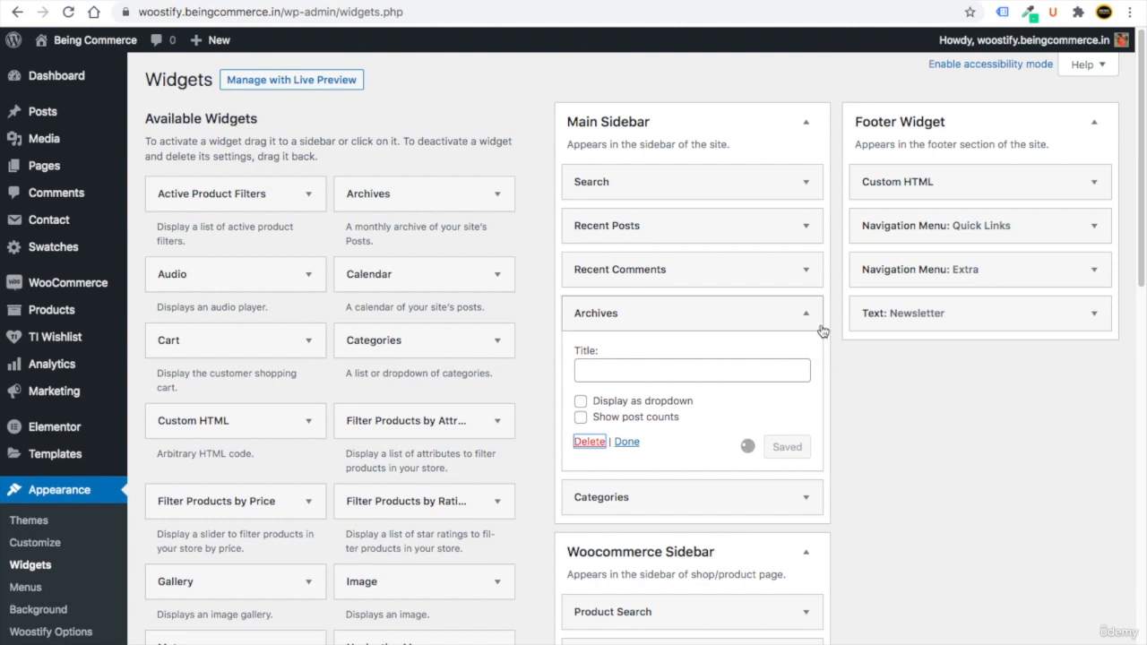
click(806, 269)
click(589, 389)
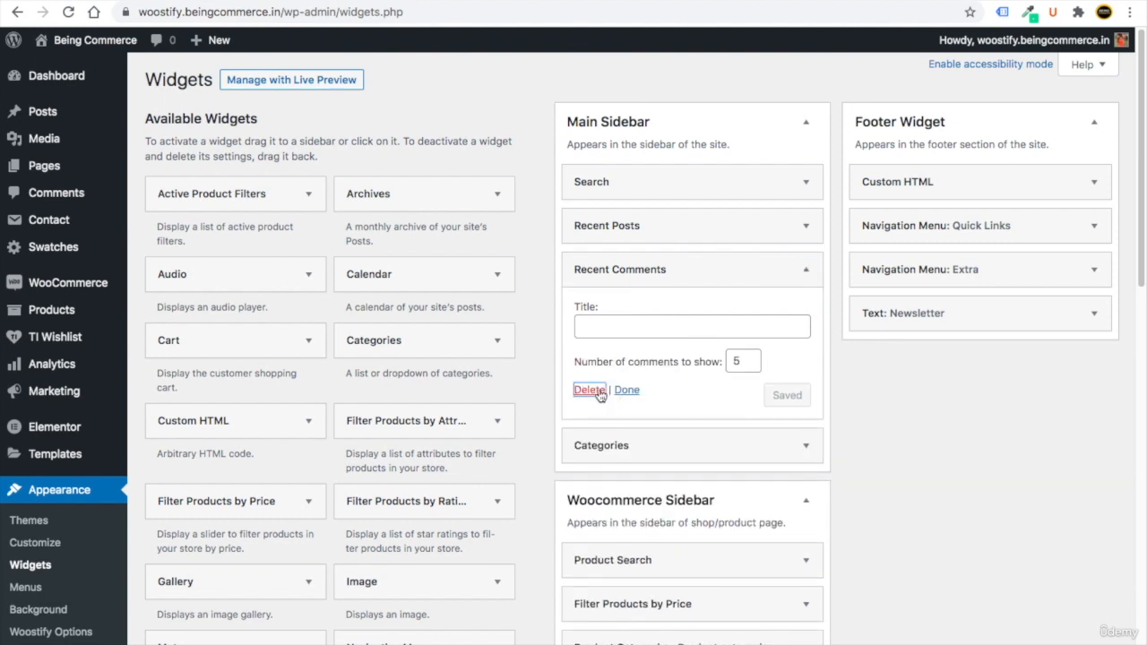
click(806, 225)
click(590, 378)
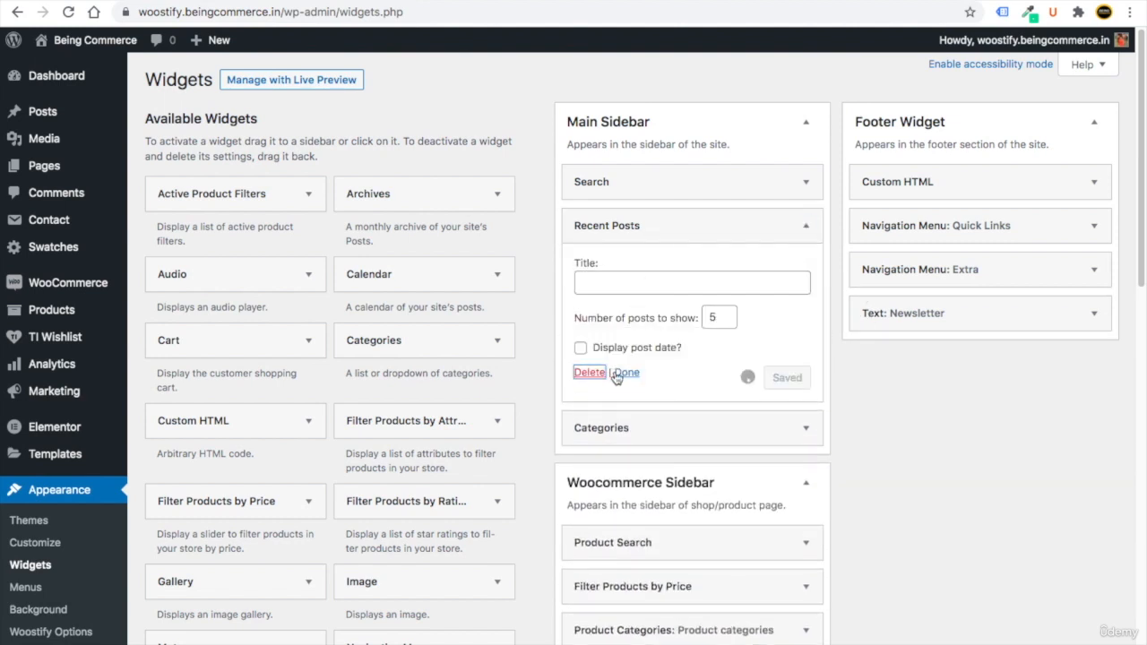
Step: Add the Woostify Recent Post With Thumbnail widget to the Main Sidebar
drag(1143, 269, 1136, 638)
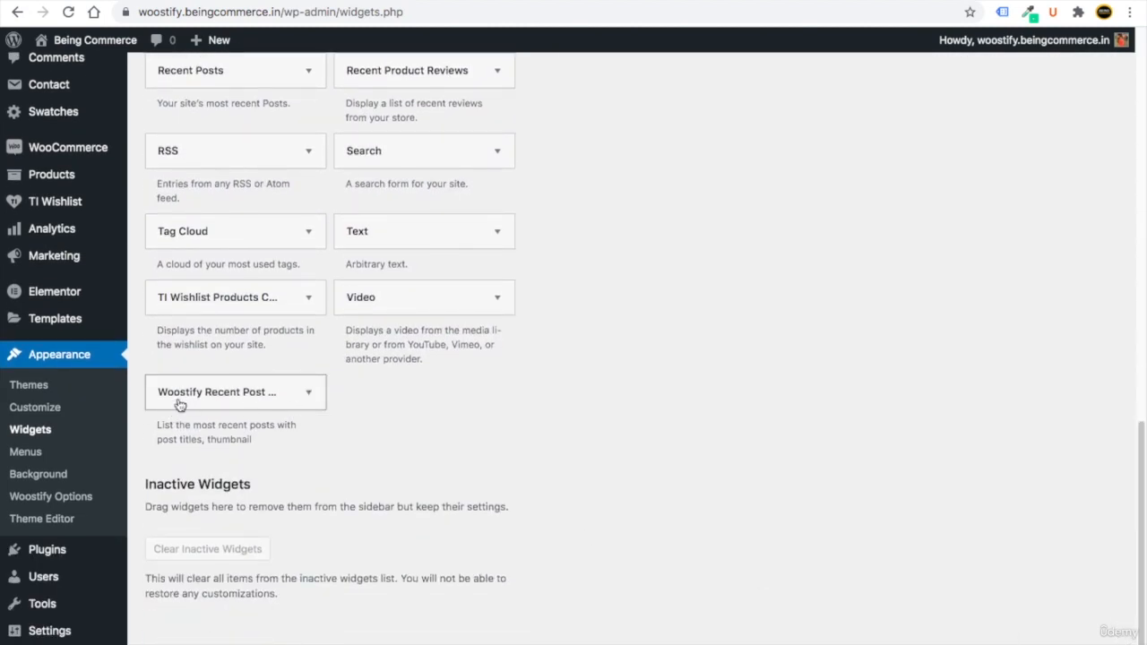
click(162, 427)
drag(162, 427, 259, 439)
click(262, 399)
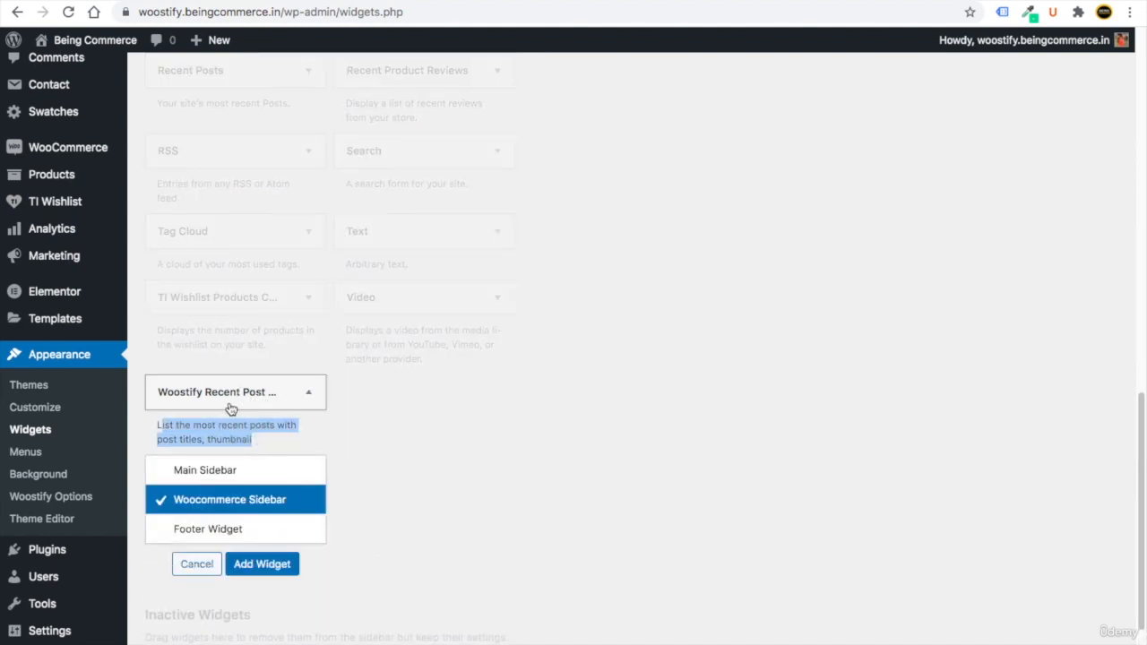
click(161, 470)
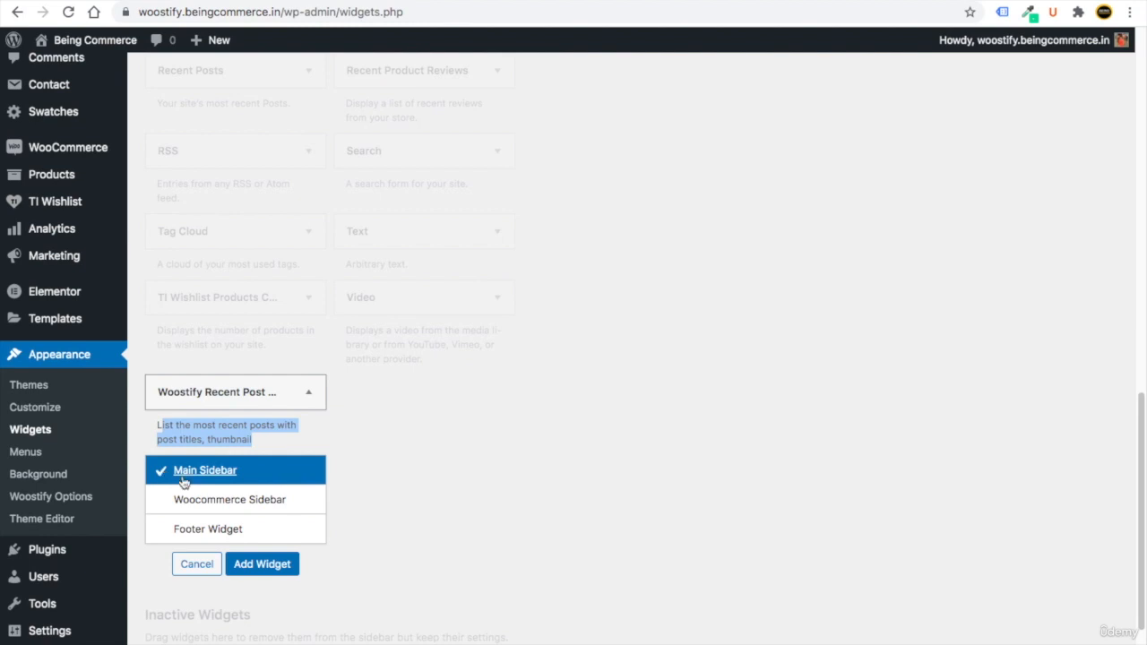
click(269, 569)
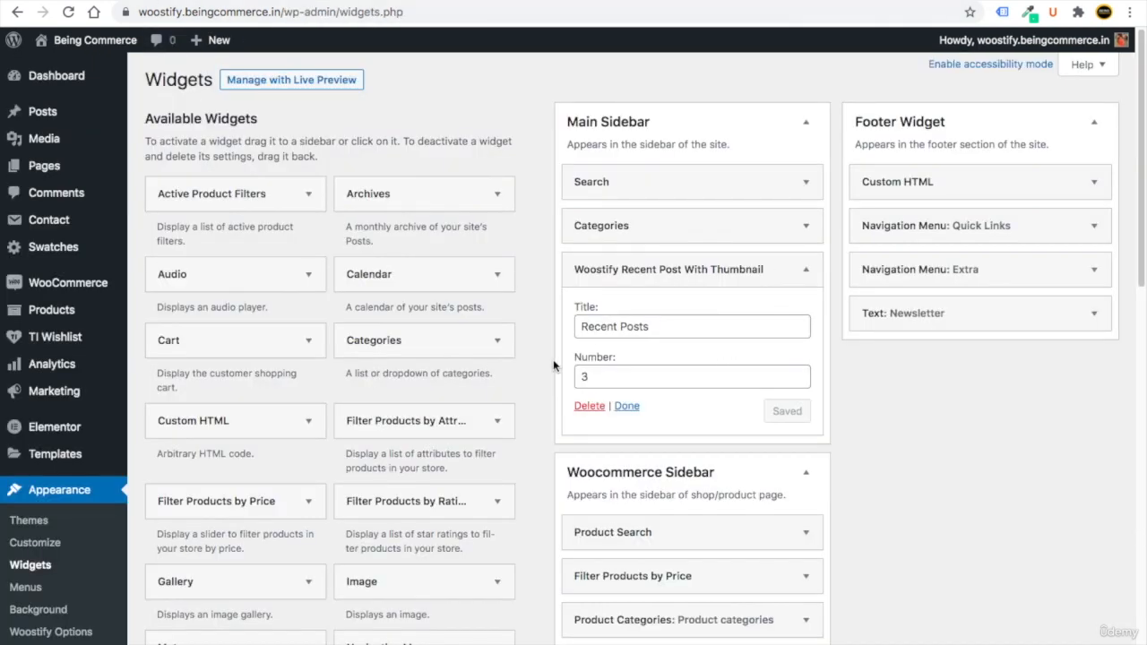
Step: Collapse the Woostify Recent Post With Thumbnail widget and move it above Categories in the Main Sidebar
double_click(593, 373)
click(805, 269)
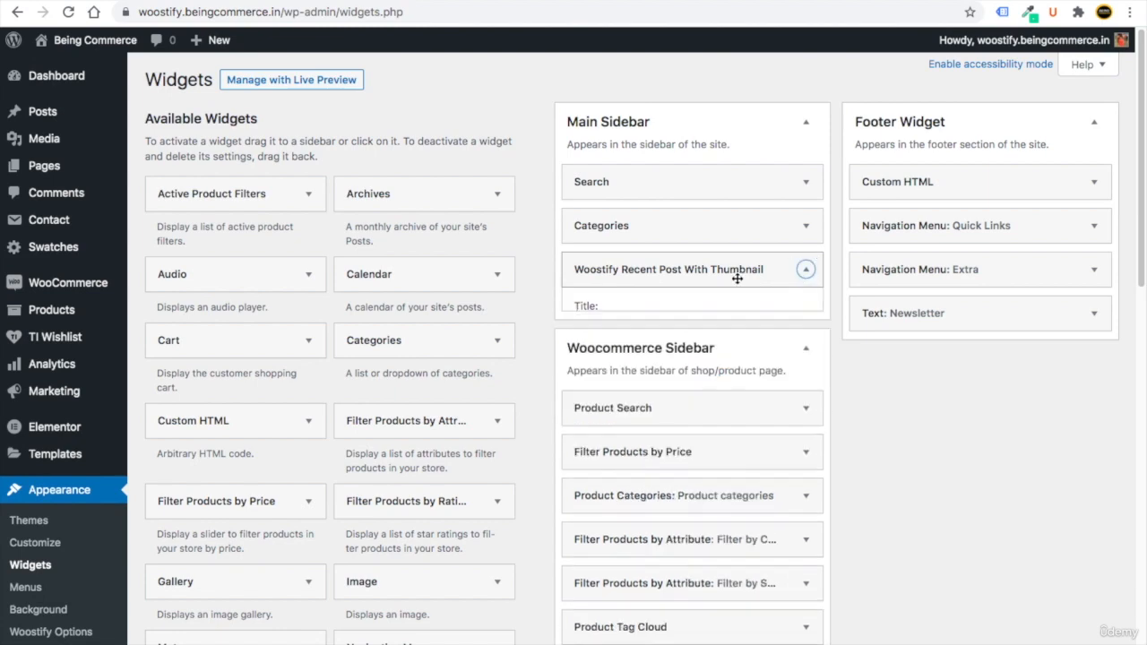
drag(683, 268, 688, 225)
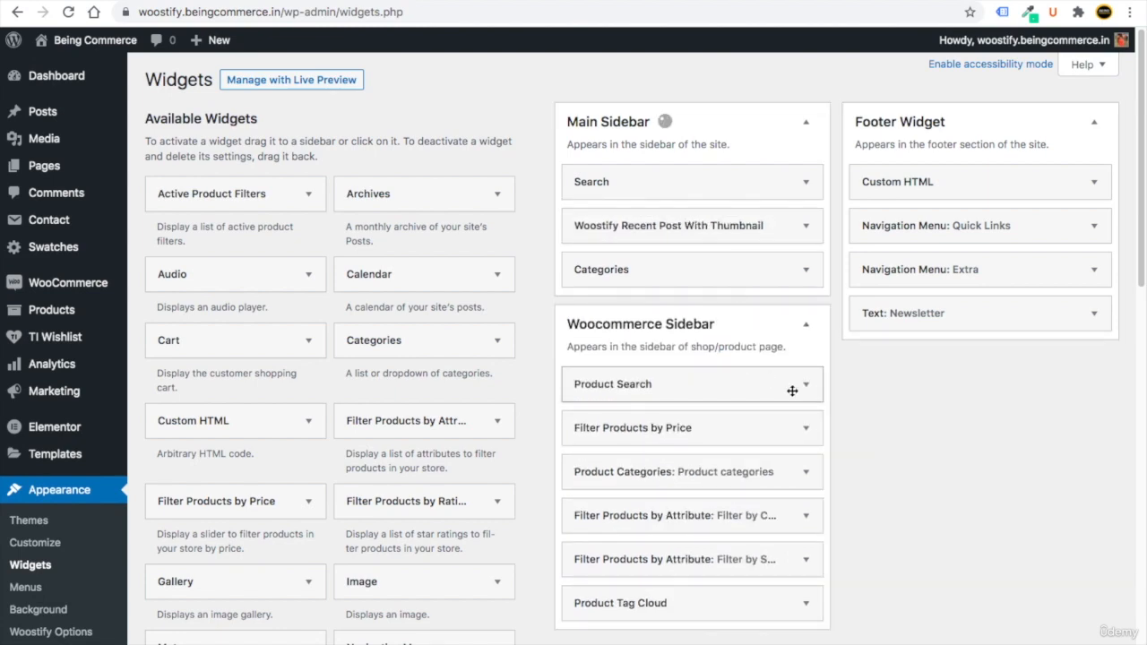
Step: Add the Tag Cloud widget to the Main Sidebar and collapse its settings
drag(1142, 269, 1136, 448)
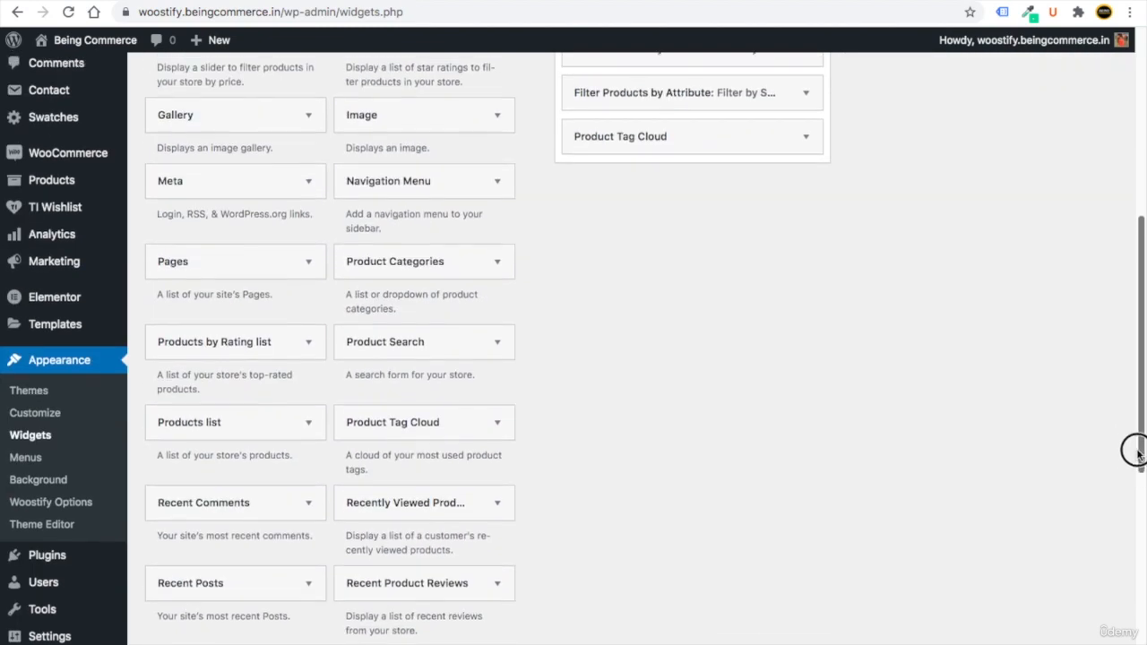
drag(1141, 372, 1102, 461)
click(238, 478)
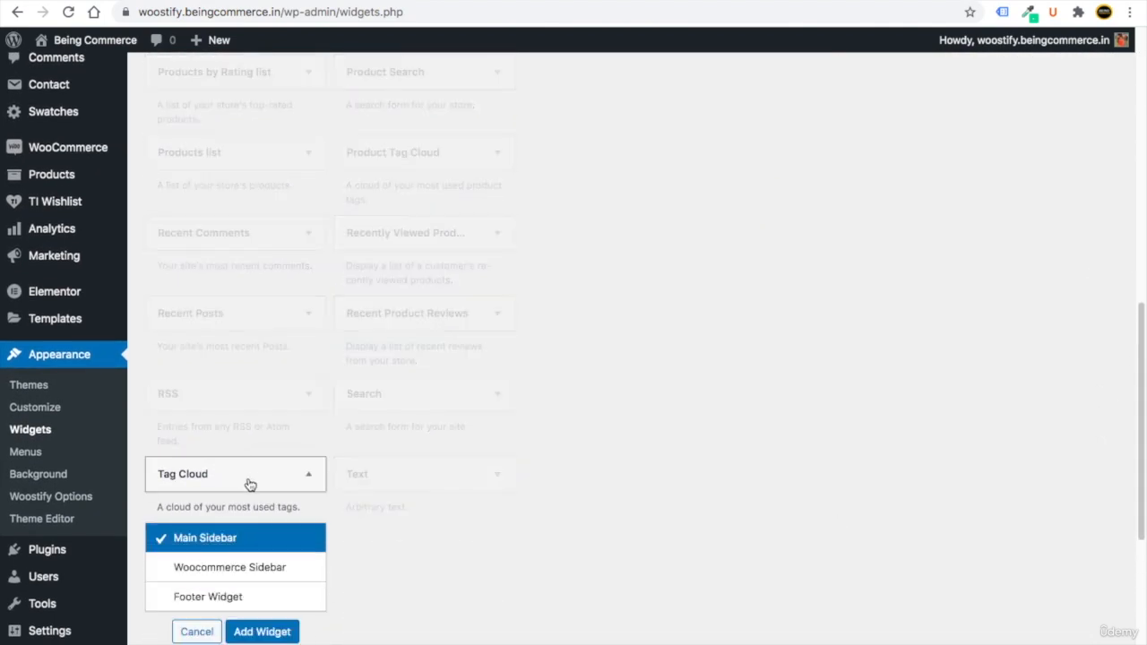
click(261, 630)
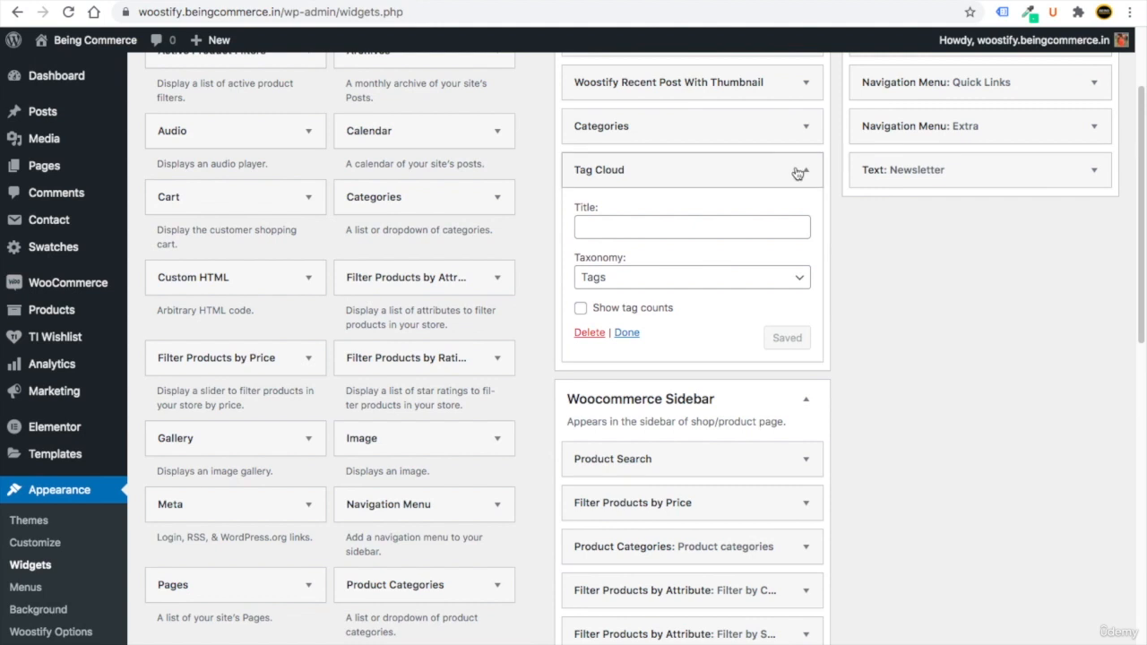
click(800, 173)
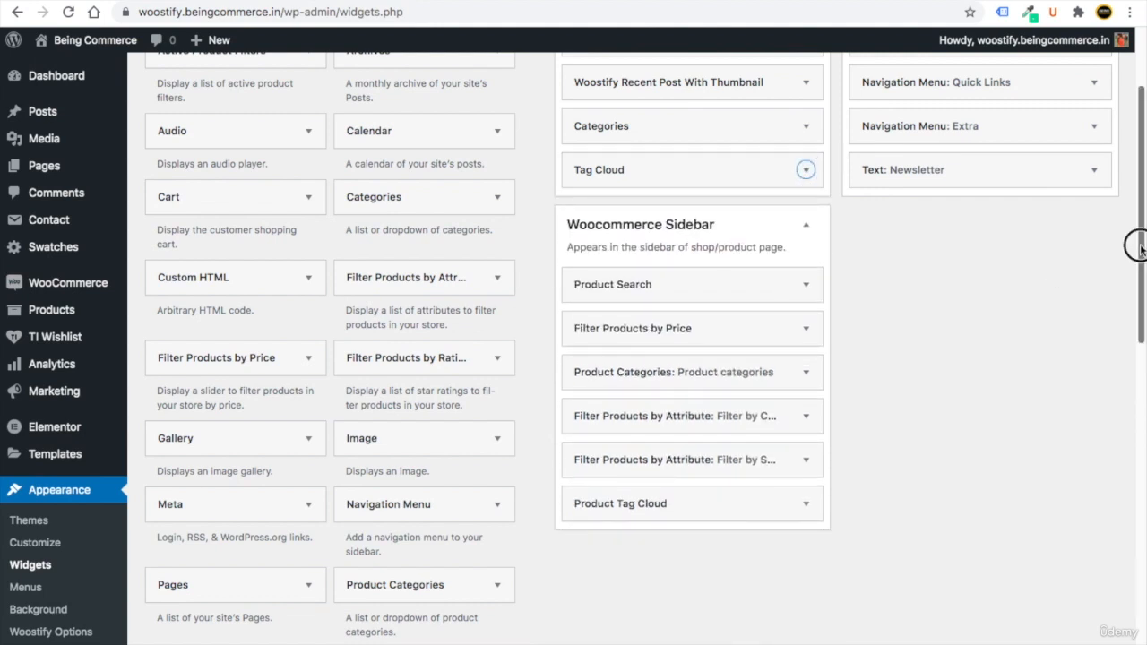
scroll(1132, 243, up, 3)
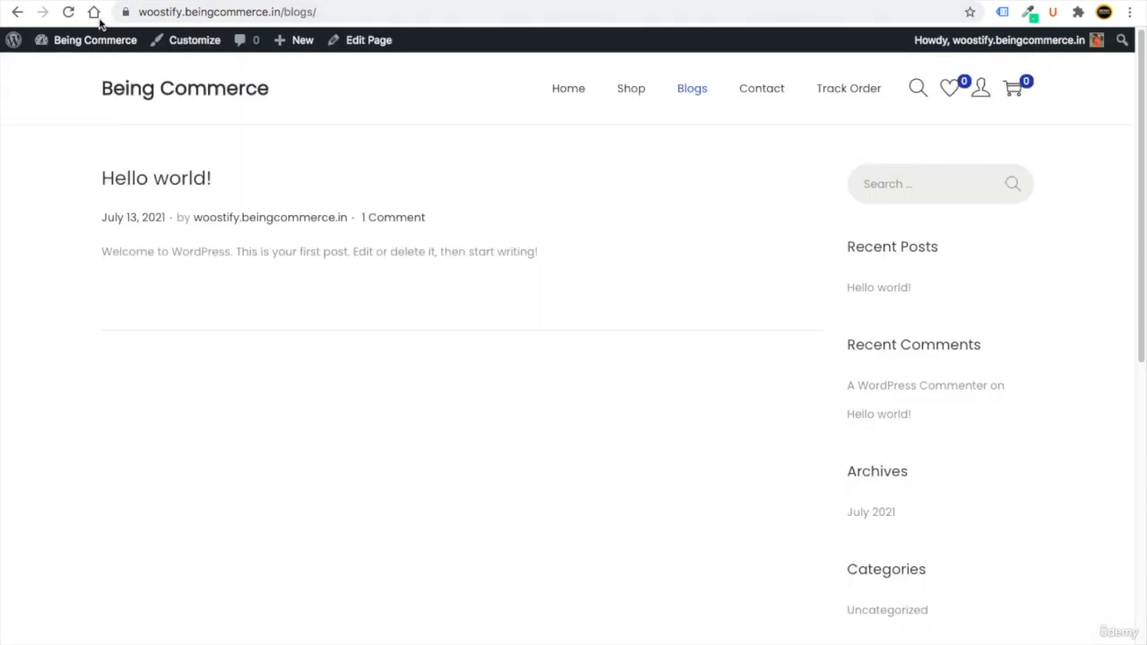
Step: Reload the Blogs page and check the search, recent posts and categories in its updated sidebar
click(69, 13)
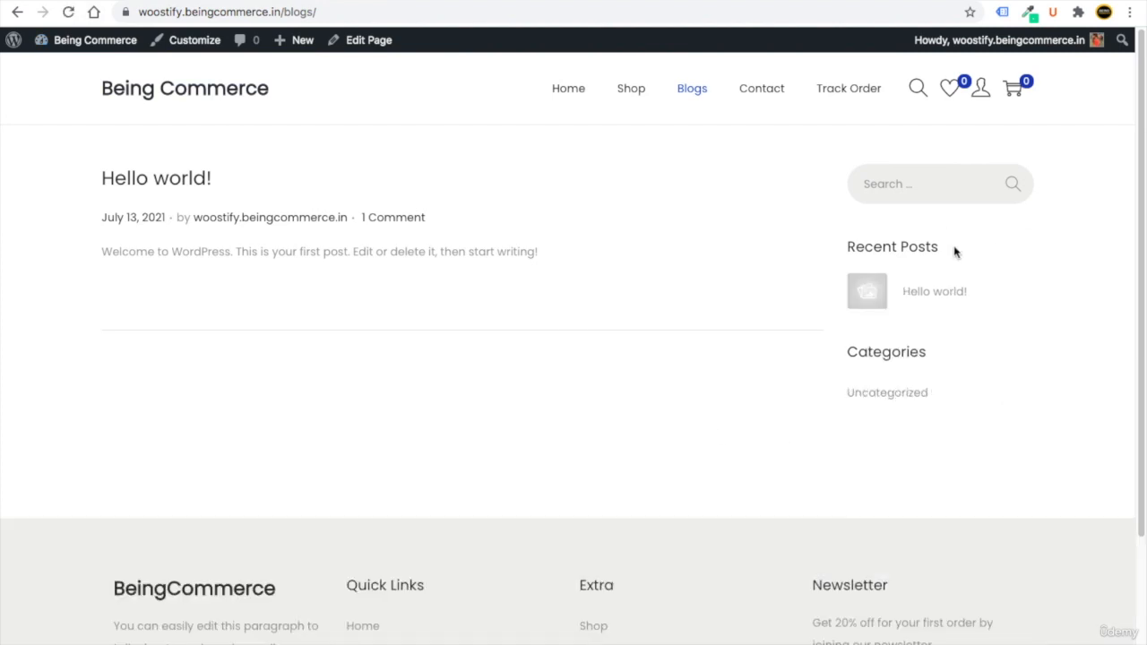
drag(955, 249, 852, 248)
click(919, 186)
click(168, 91)
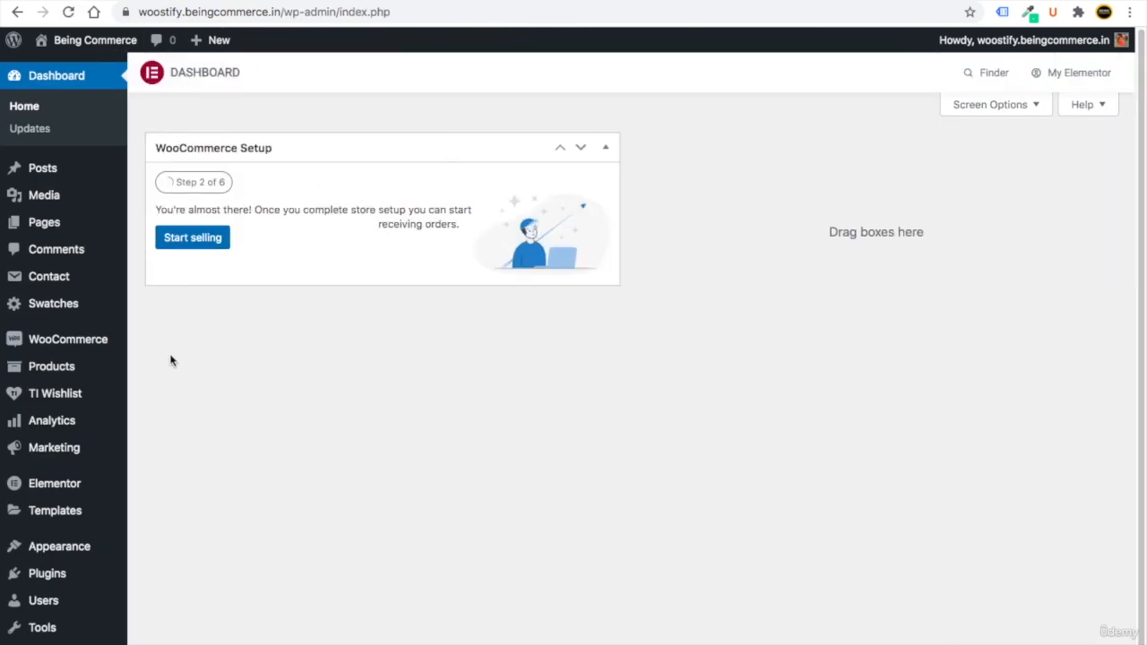
Step: In the theme customizer's Site Identity settings, upload BC-Logo.png from the Desktop and set it as the site logo
scroll(167, 366, down, 1)
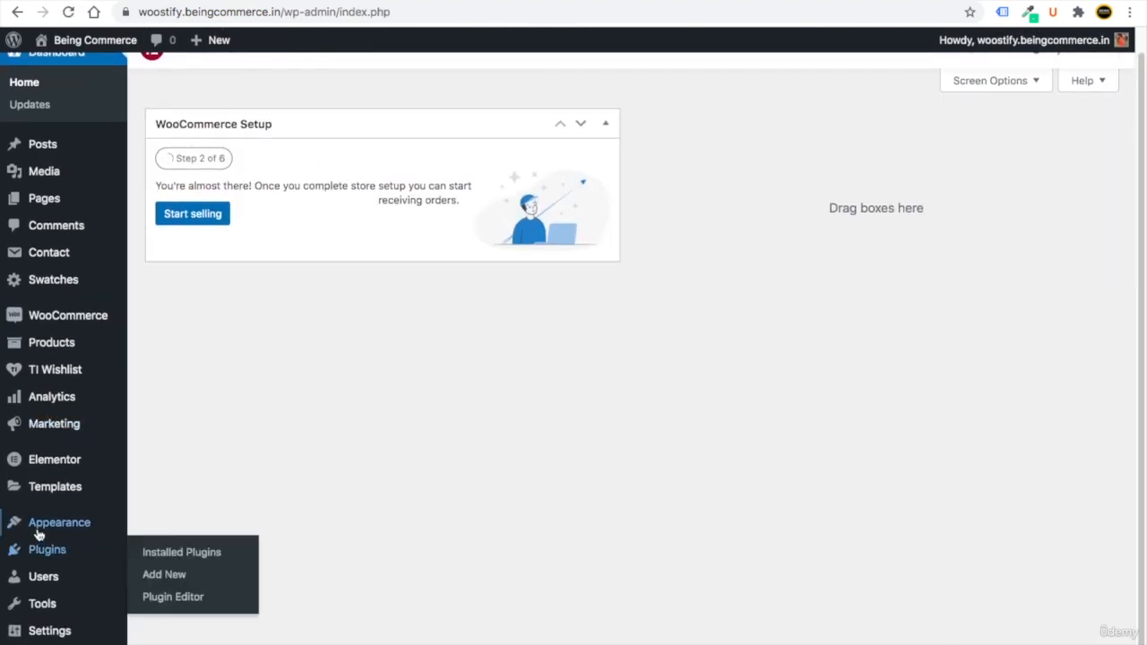
mouse_move(43, 524)
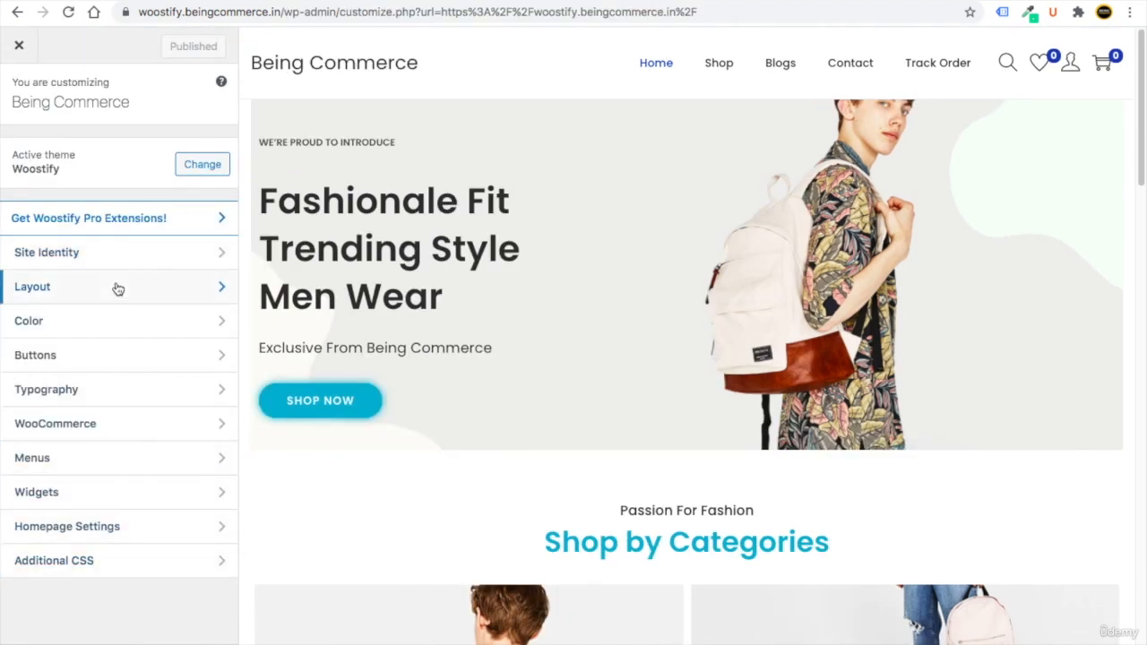
click(95, 260)
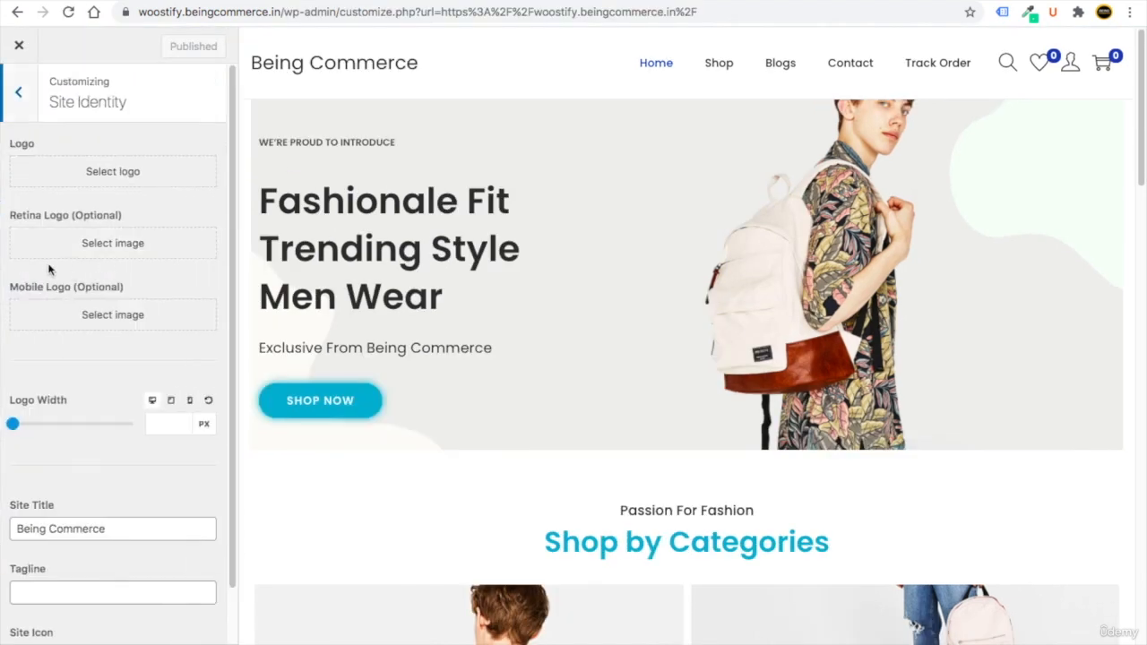
click(132, 179)
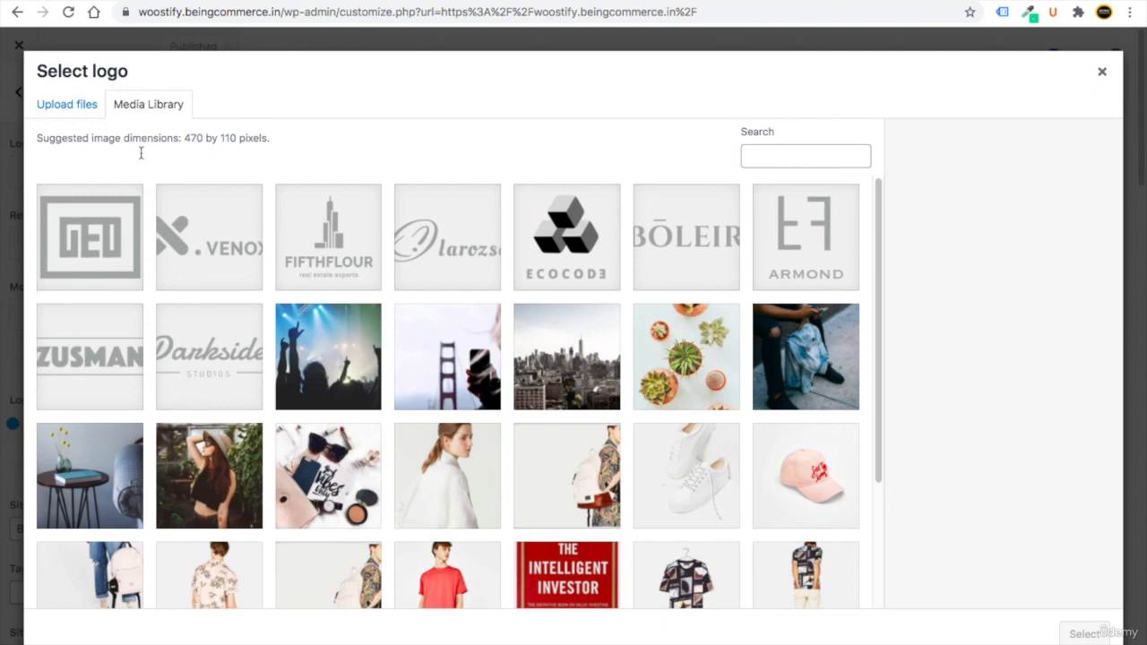
click(68, 104)
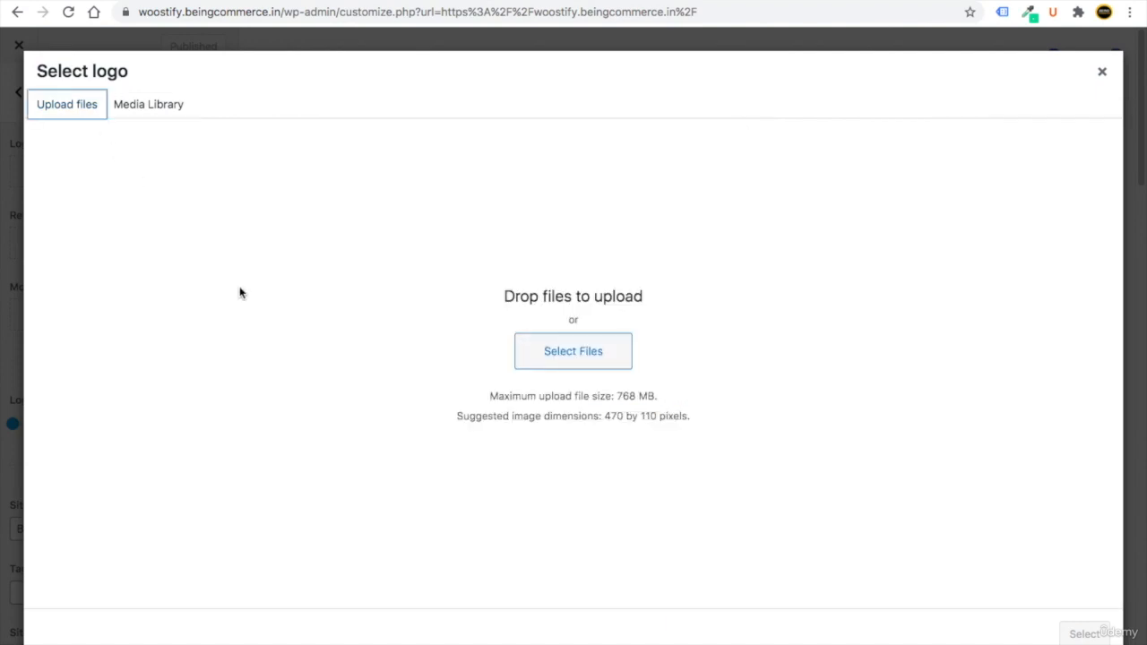
click(573, 350)
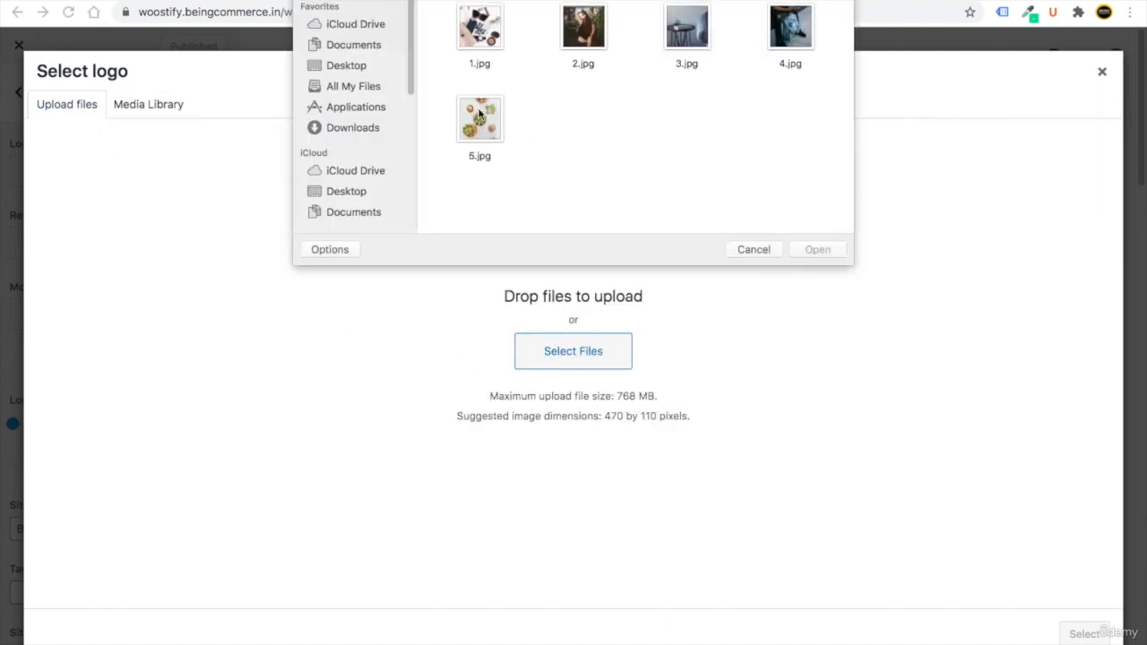
click(346, 66)
click(472, 27)
click(817, 249)
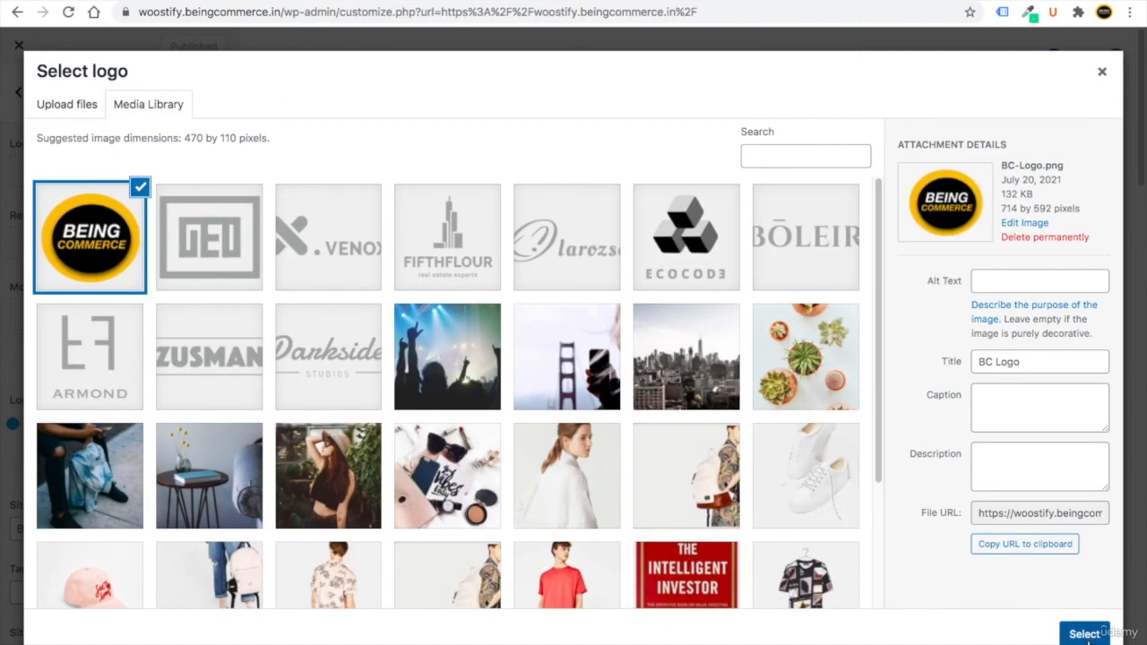
key(Return)
click(978, 631)
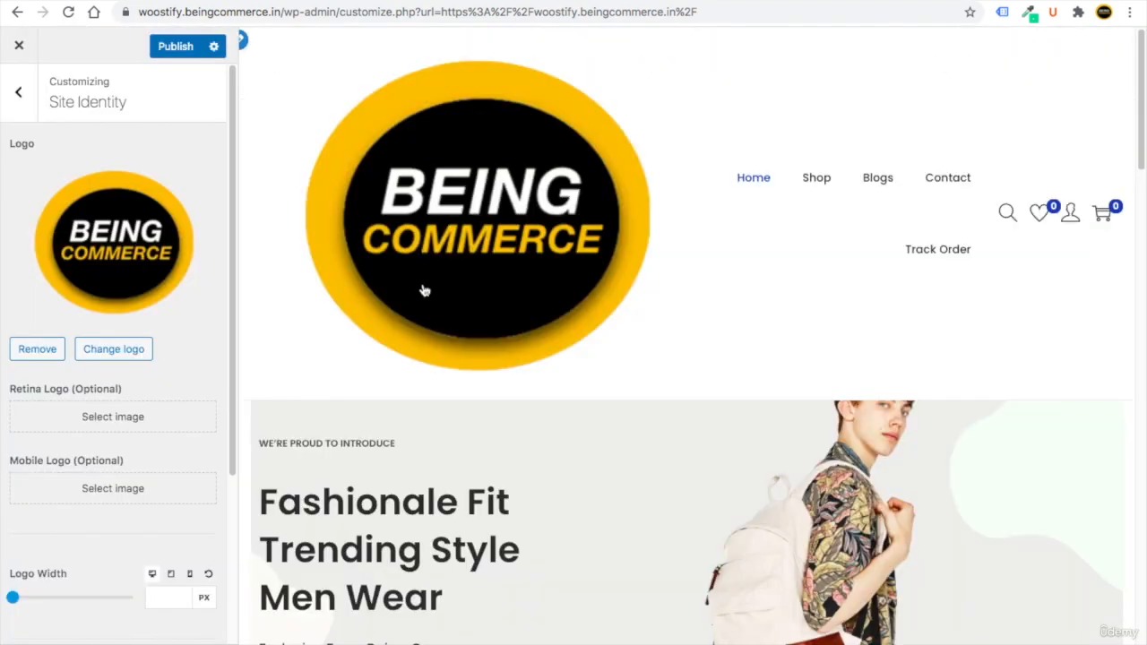
Step: Set the logo width to 67 px
click(13, 598)
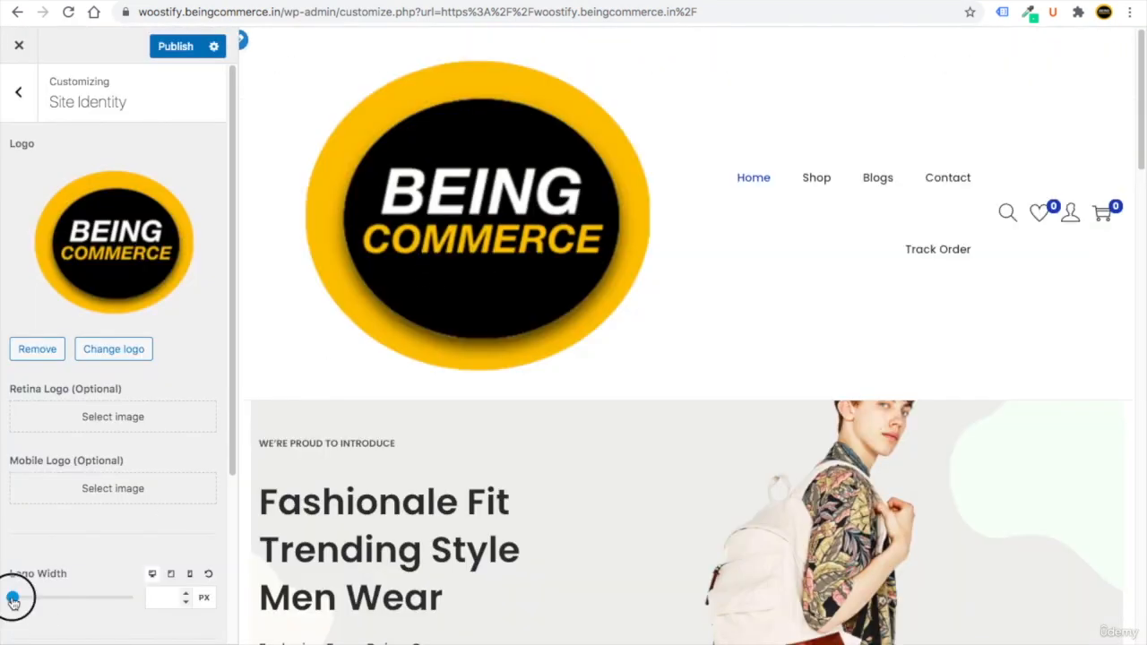
mouse_move(13, 598)
mouse_down()
mouse_move(30, 596)
mouse_move(16, 600)
mouse_up()
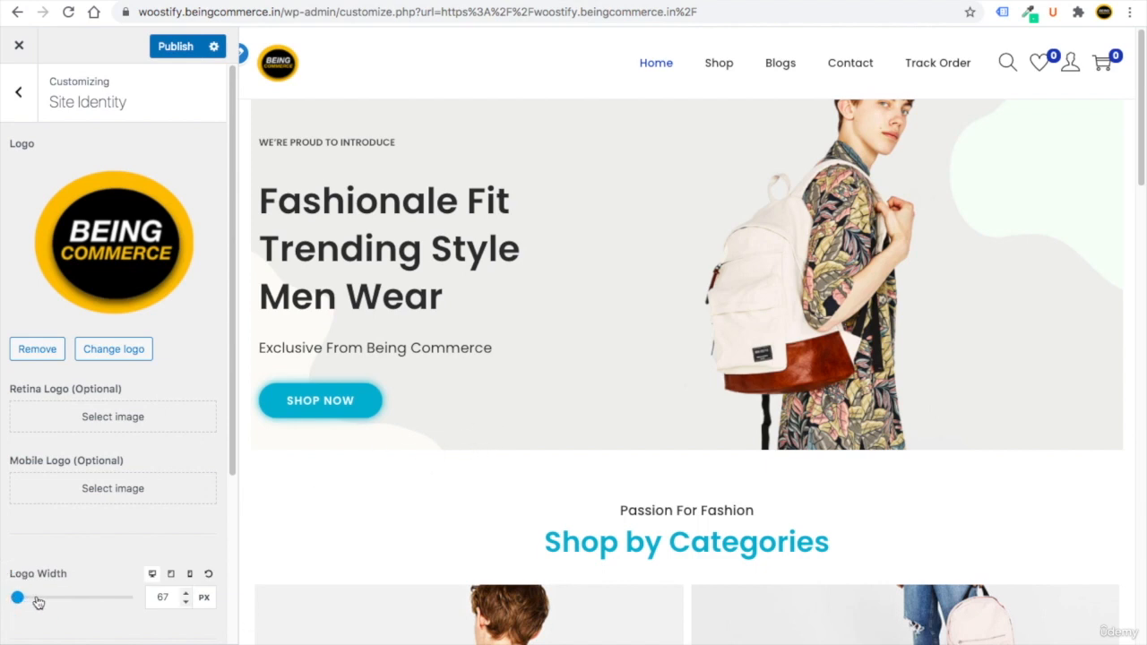
Step: Set BC-Logo.png from the media library as the site icon, cropping it closely around the oval logo
drag(235, 358, 212, 574)
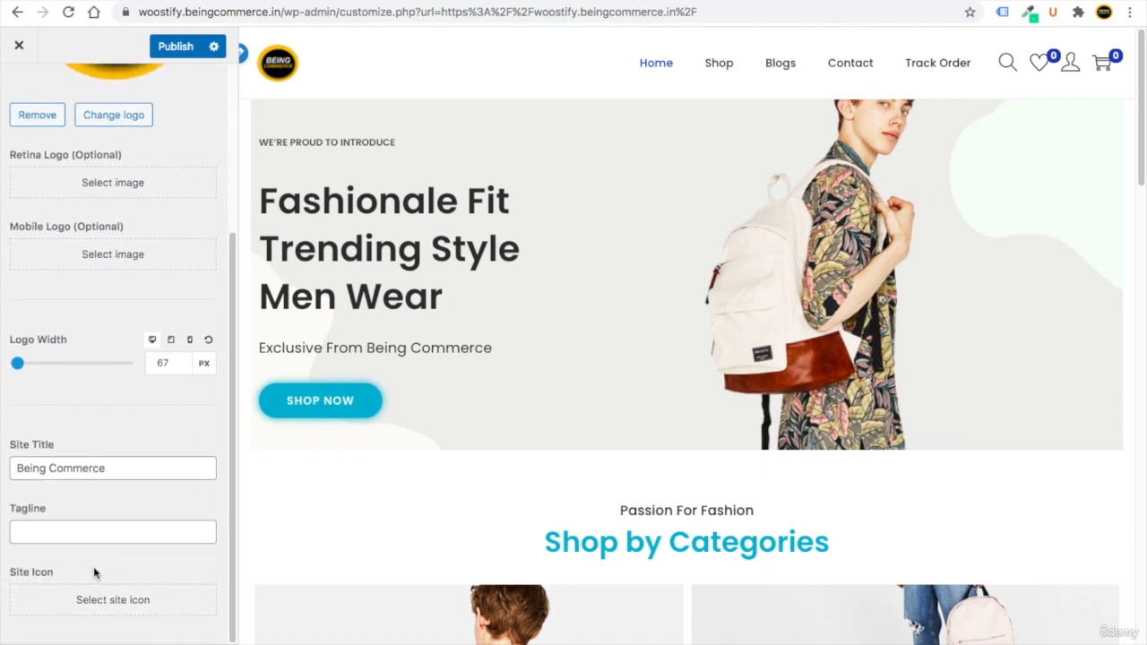
click(114, 604)
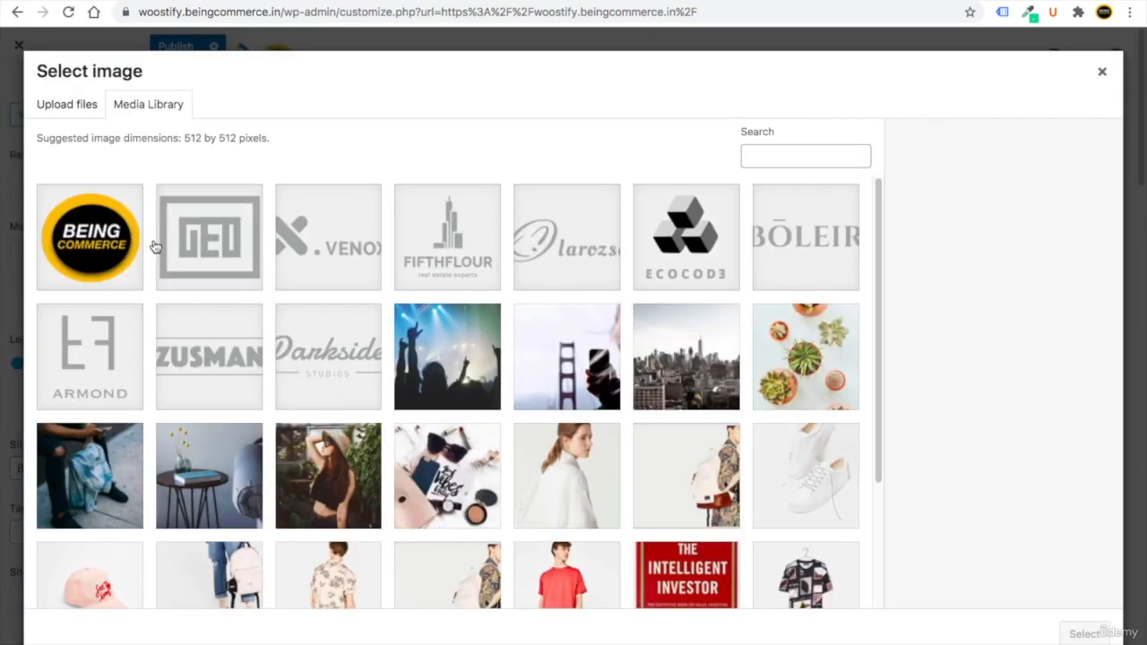
click(136, 255)
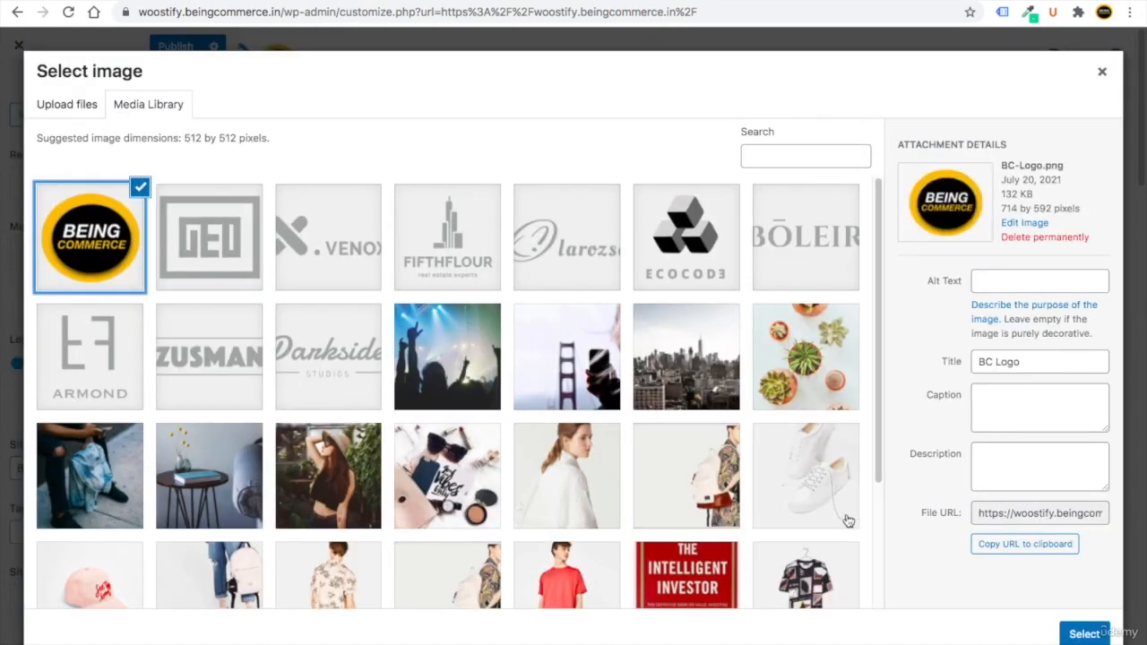
click(1087, 633)
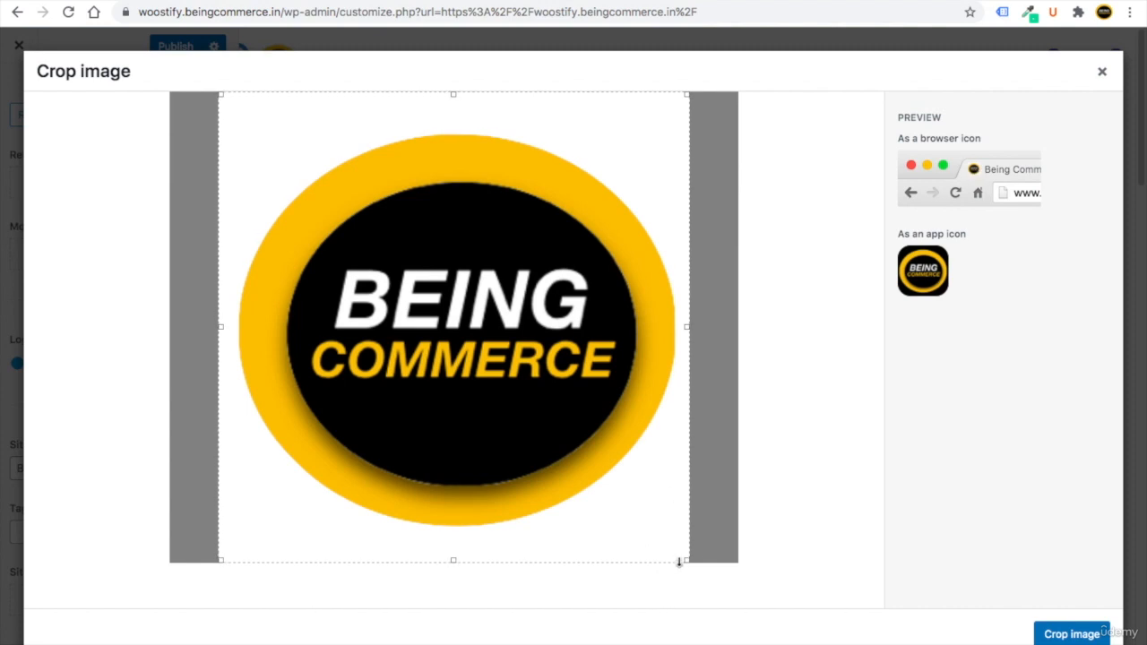
drag(685, 559, 678, 553)
drag(586, 496, 600, 501)
click(1071, 634)
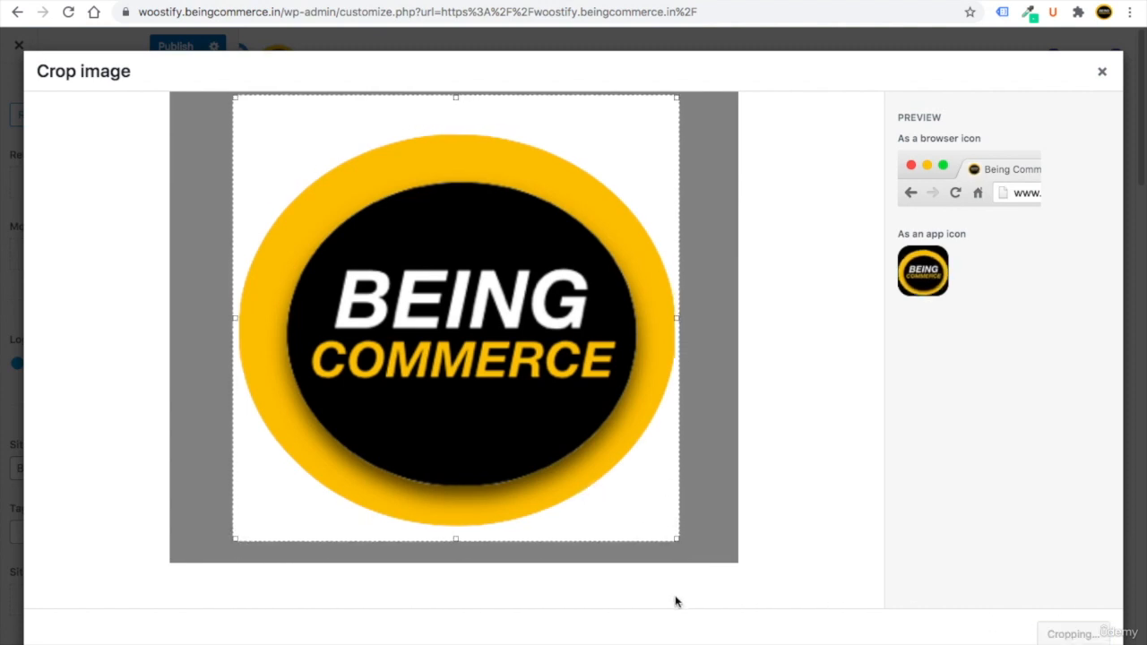
Step: Review the Site Identity settings and publish the logo and site icon changes
scroll(112, 556, down, 1)
scroll(114, 557, up, 3)
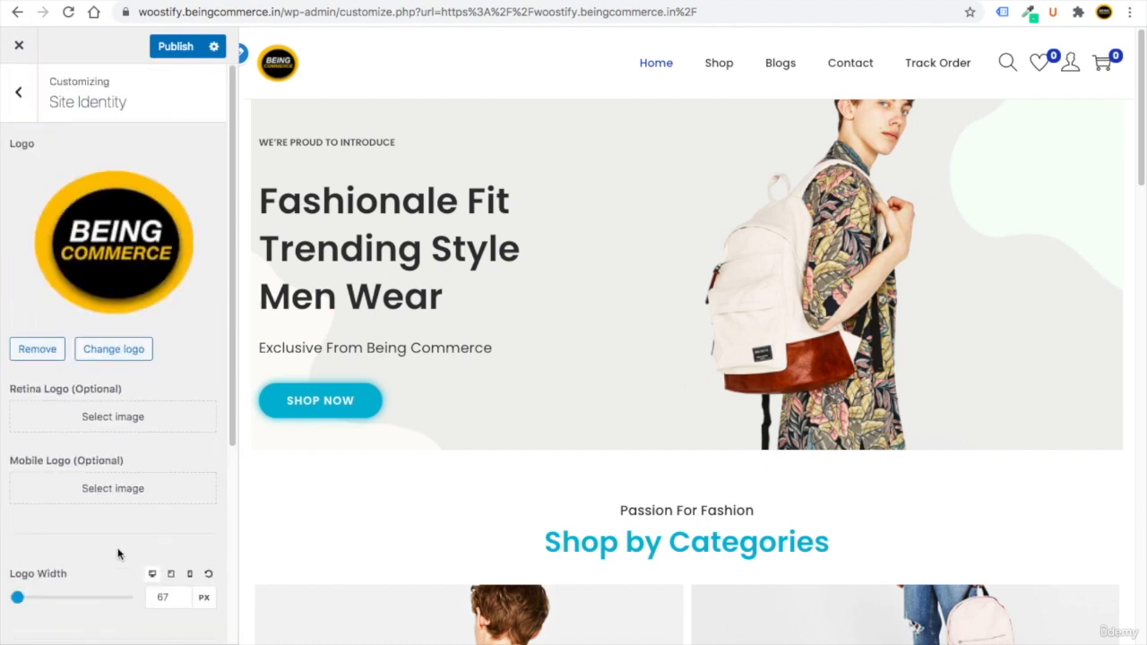
scroll(118, 549, down, 2)
scroll(118, 548, up, 3)
click(157, 48)
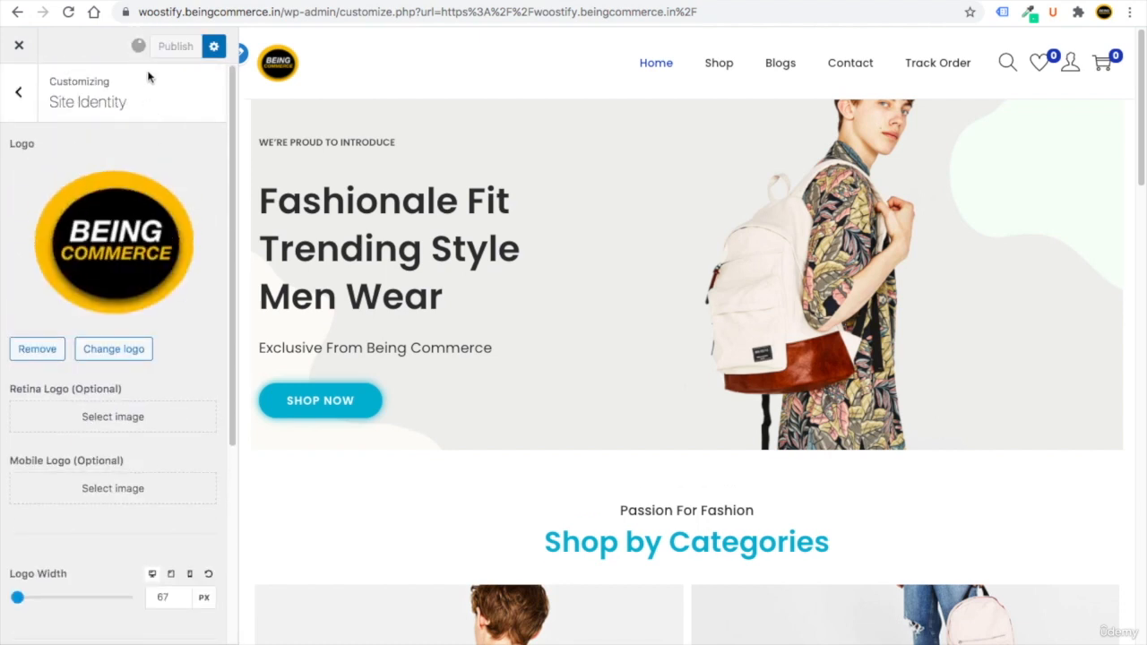
Step: Open the Site Container settings under Layout and examine the background, width and container options
click(12, 101)
click(108, 288)
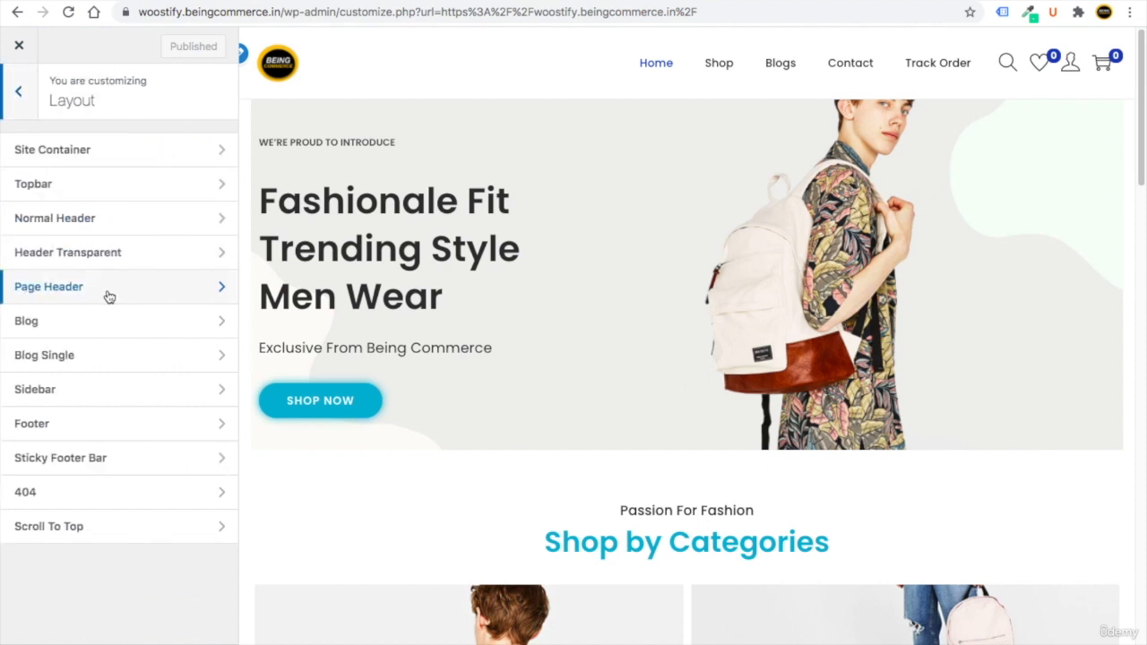
click(115, 150)
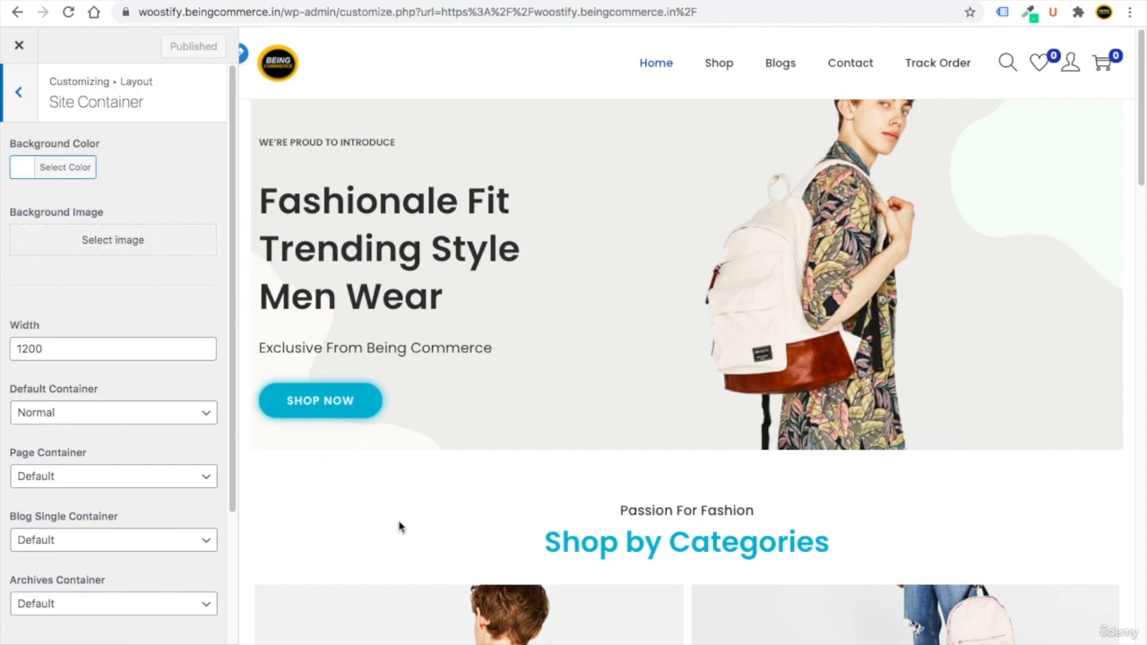
click(20, 173)
click(165, 136)
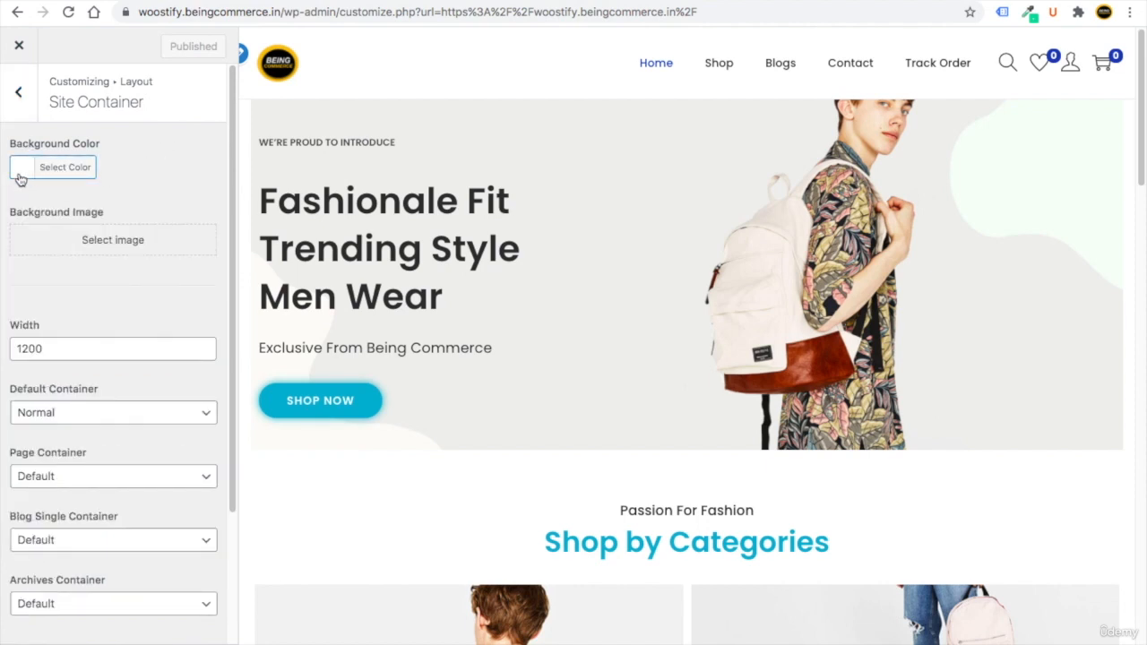
drag(235, 266, 214, 203)
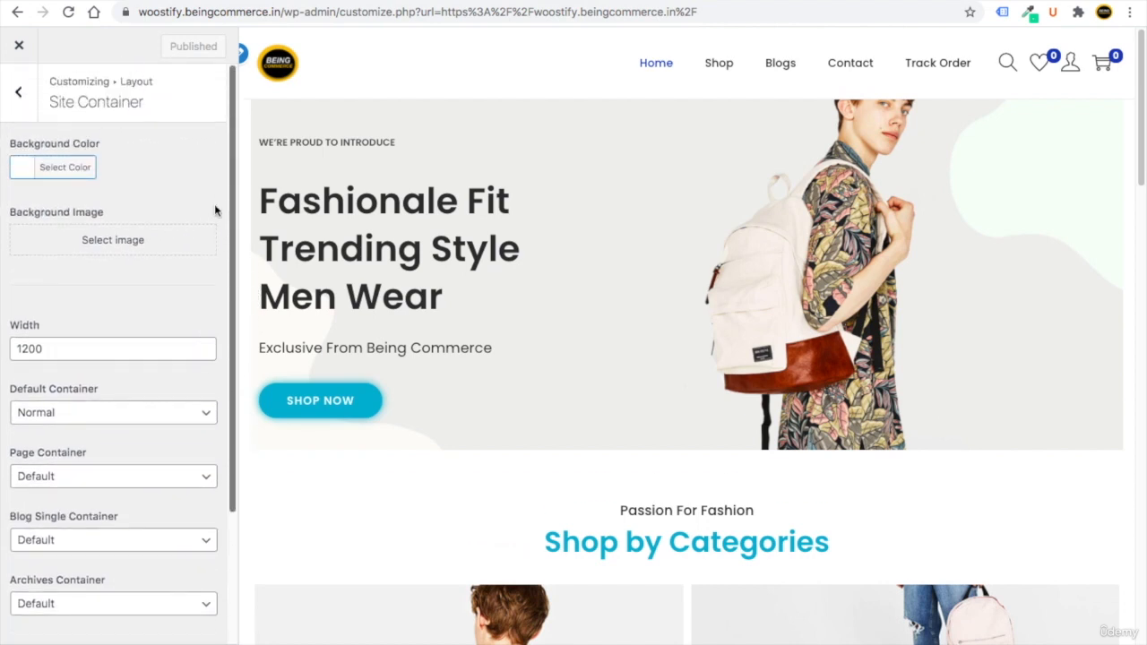
Step: In the Topbar layout's design settings, try a space of 25 px and reduce it to 15 px
click(24, 108)
click(84, 184)
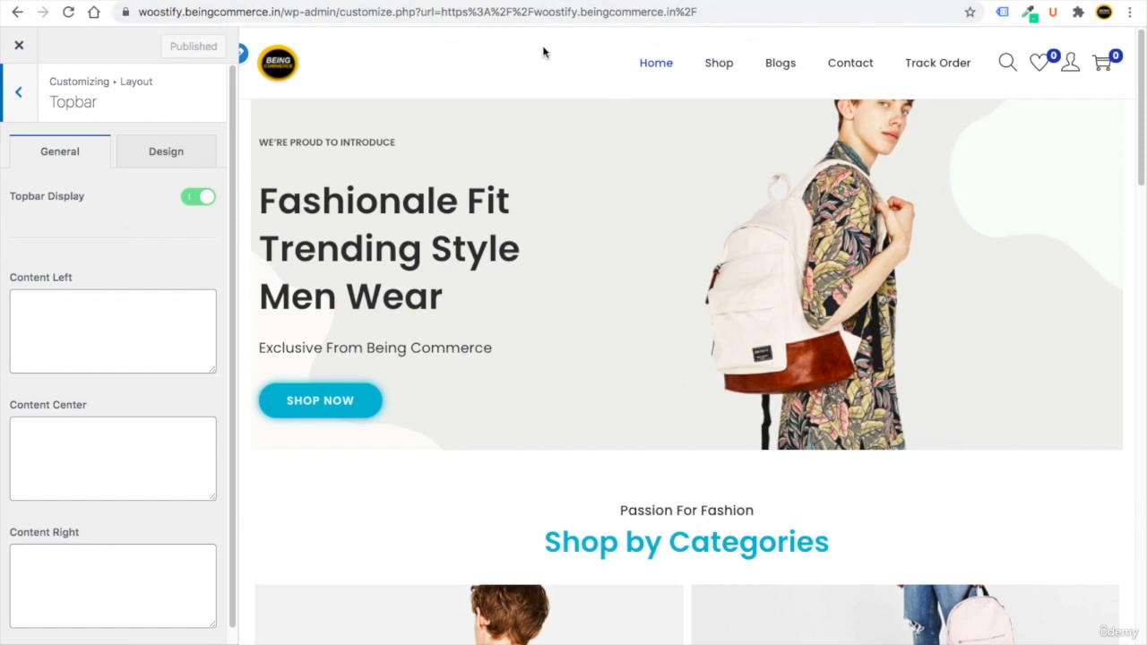
click(153, 157)
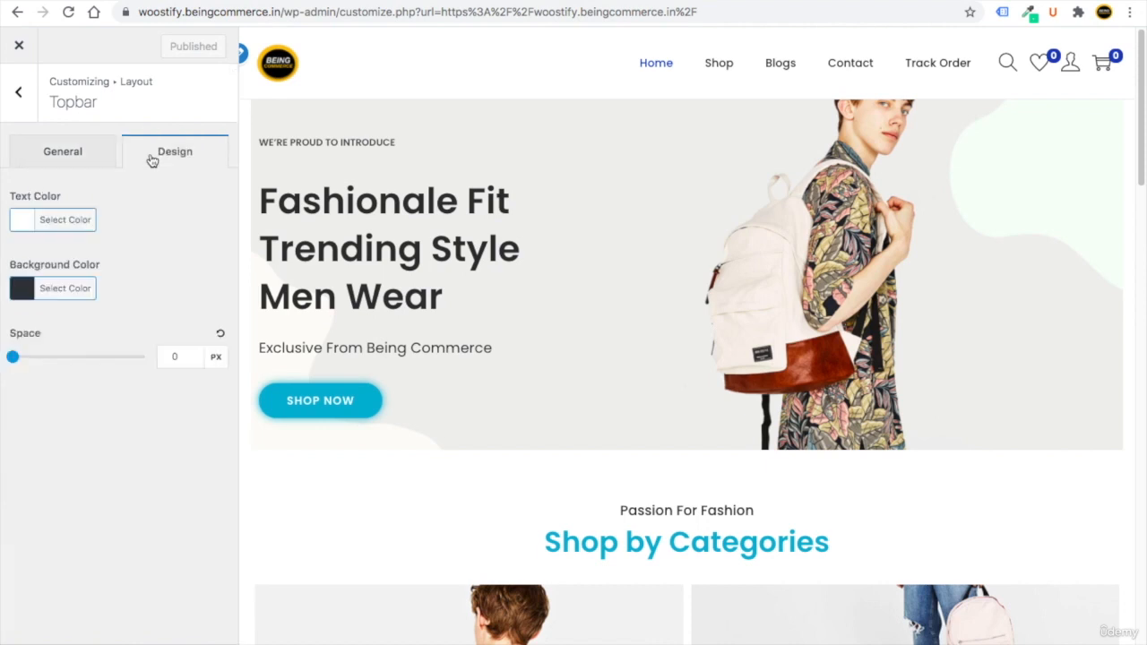
double_click(171, 355)
text(25)
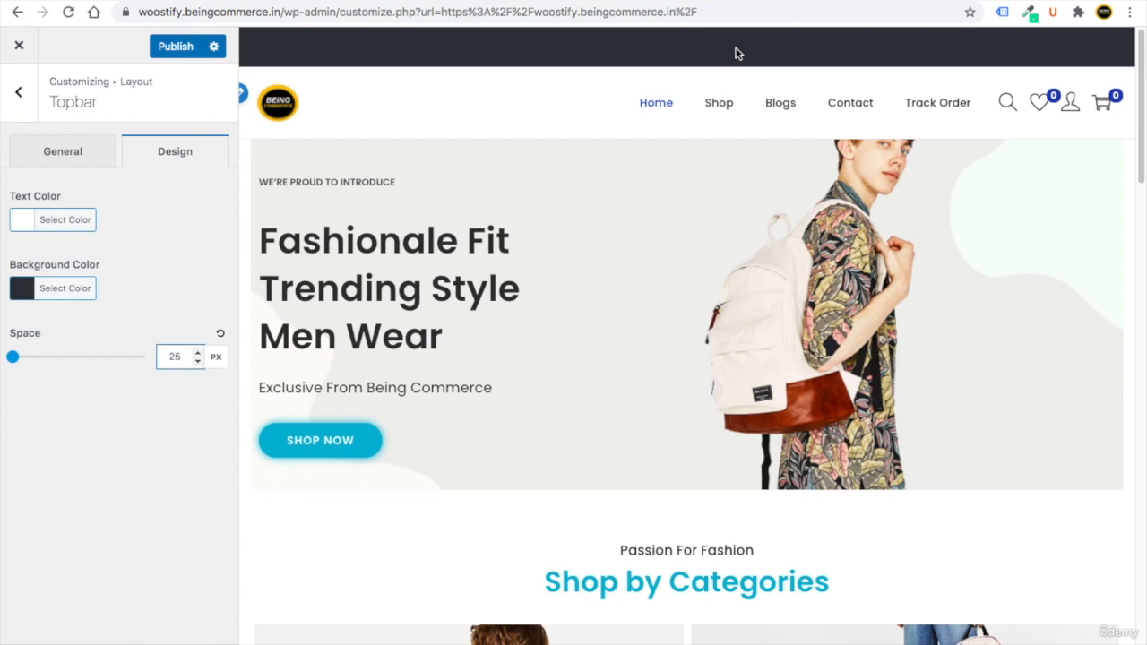
double_click(167, 358)
text(15)
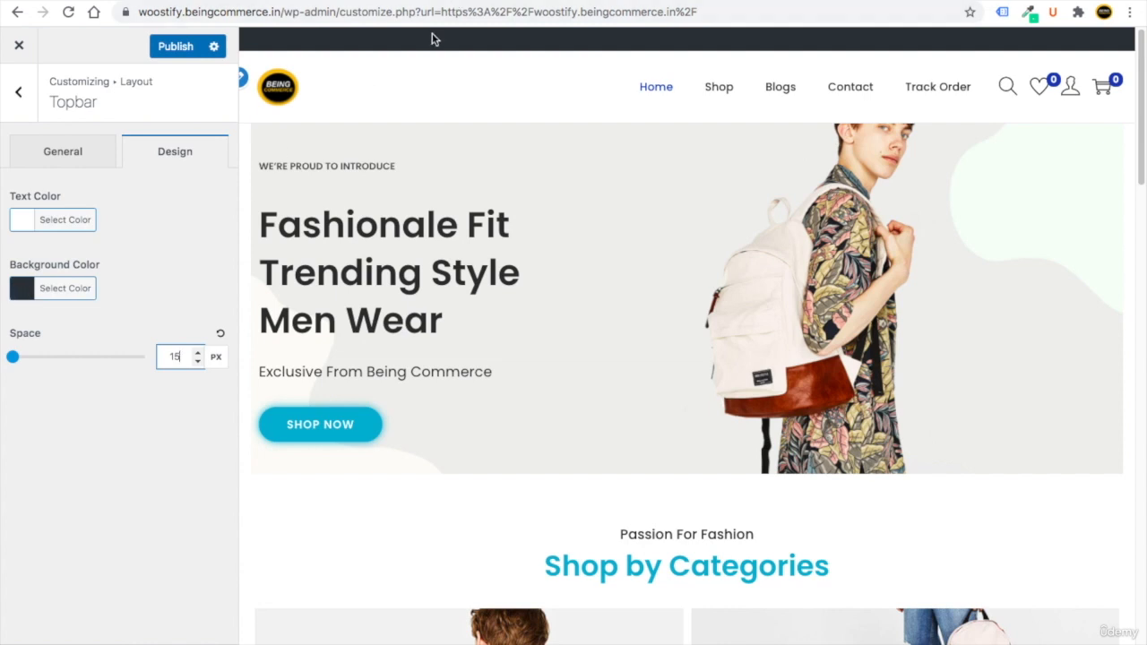
Step: Set the topbar's background color to the preset blue and slightly increase its saturation
click(34, 295)
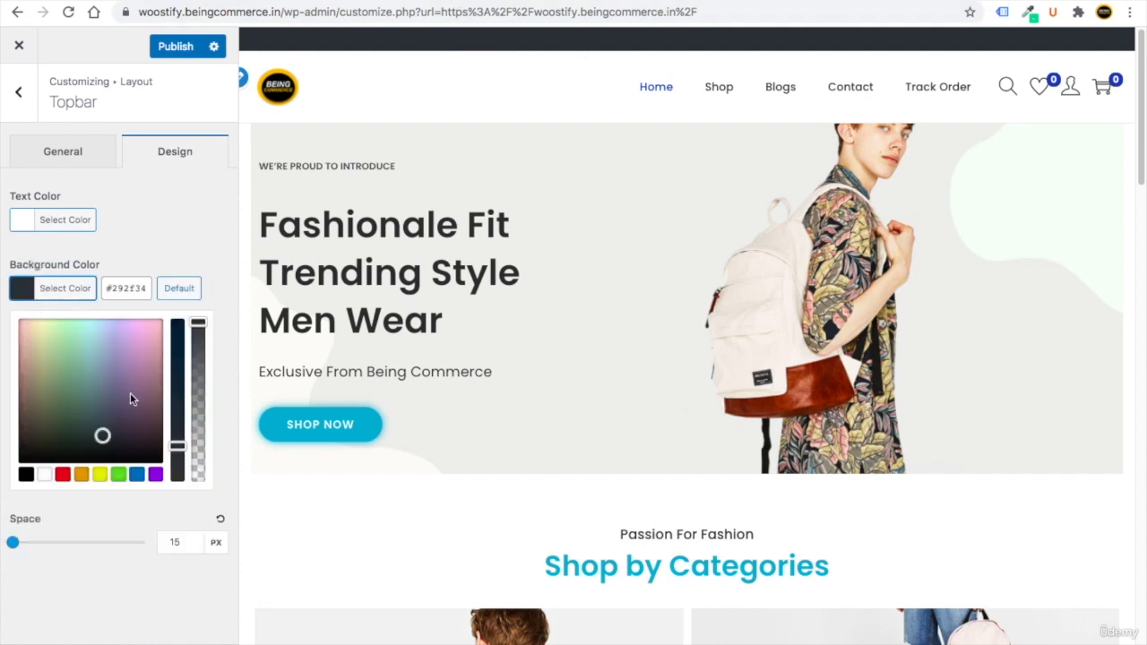
click(136, 474)
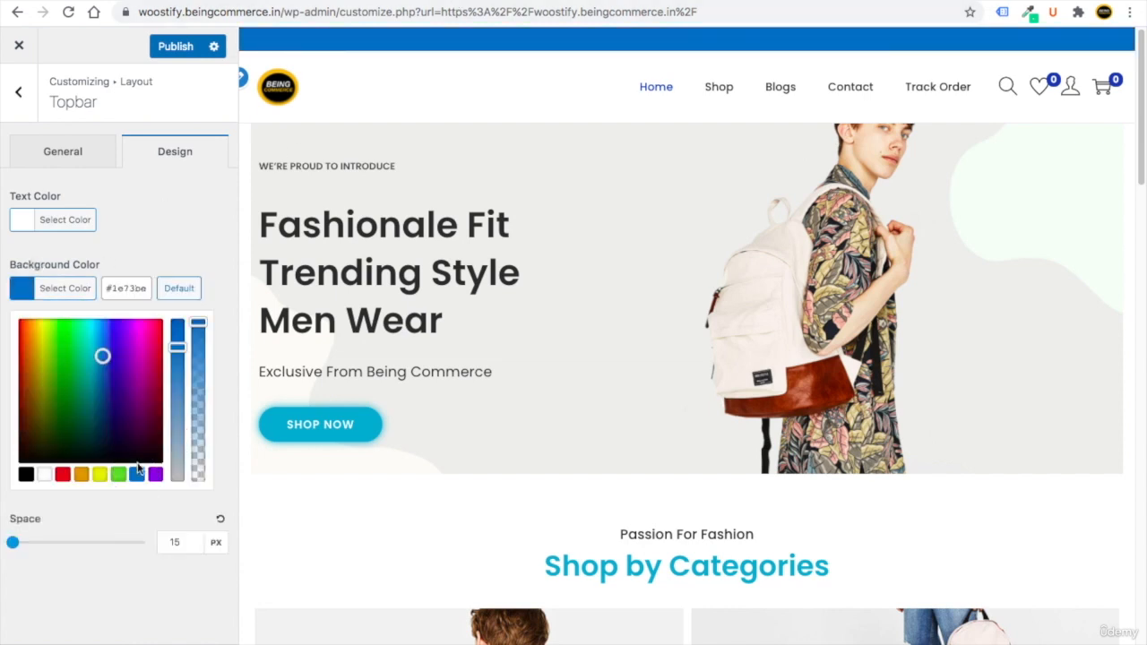
mouse_move(178, 348)
mouse_down()
mouse_move(179, 400)
mouse_move(175, 339)
mouse_up()
click(114, 226)
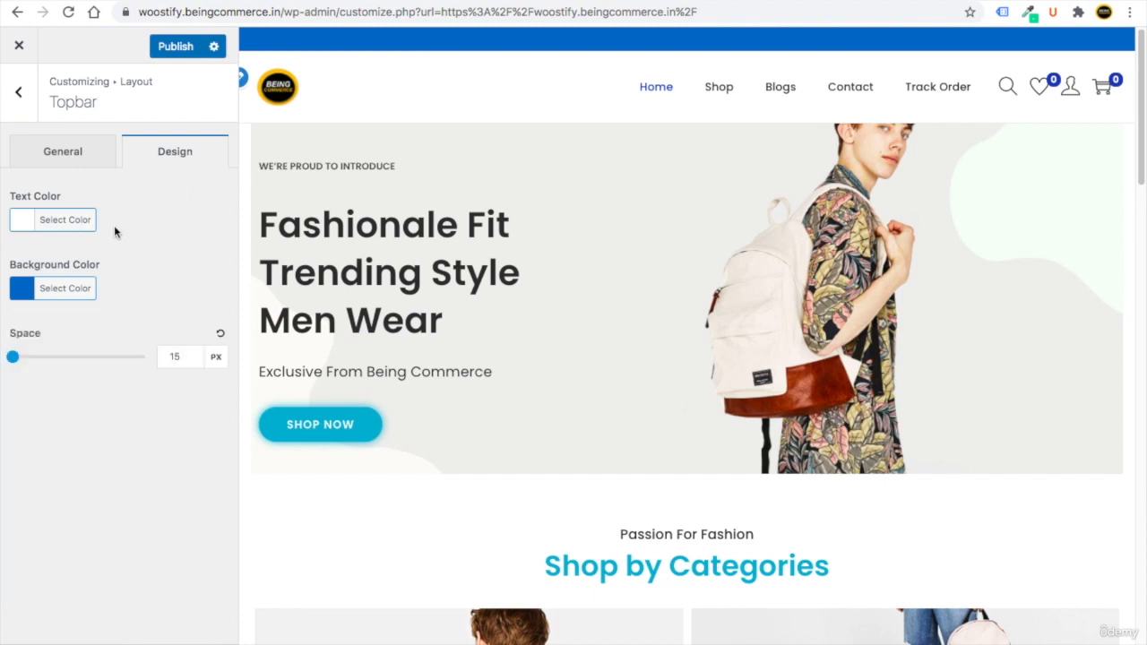
Step: Enter "FREE SHIPPING ON ODERS OVER $50" as the topbar's center content
click(85, 154)
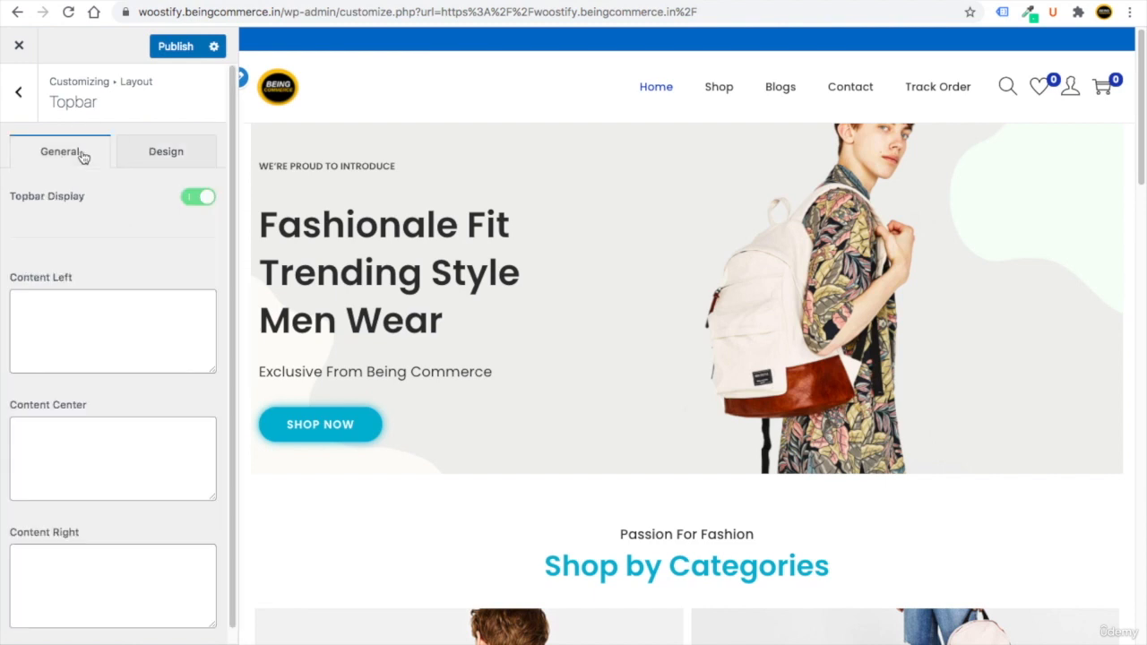
click(49, 436)
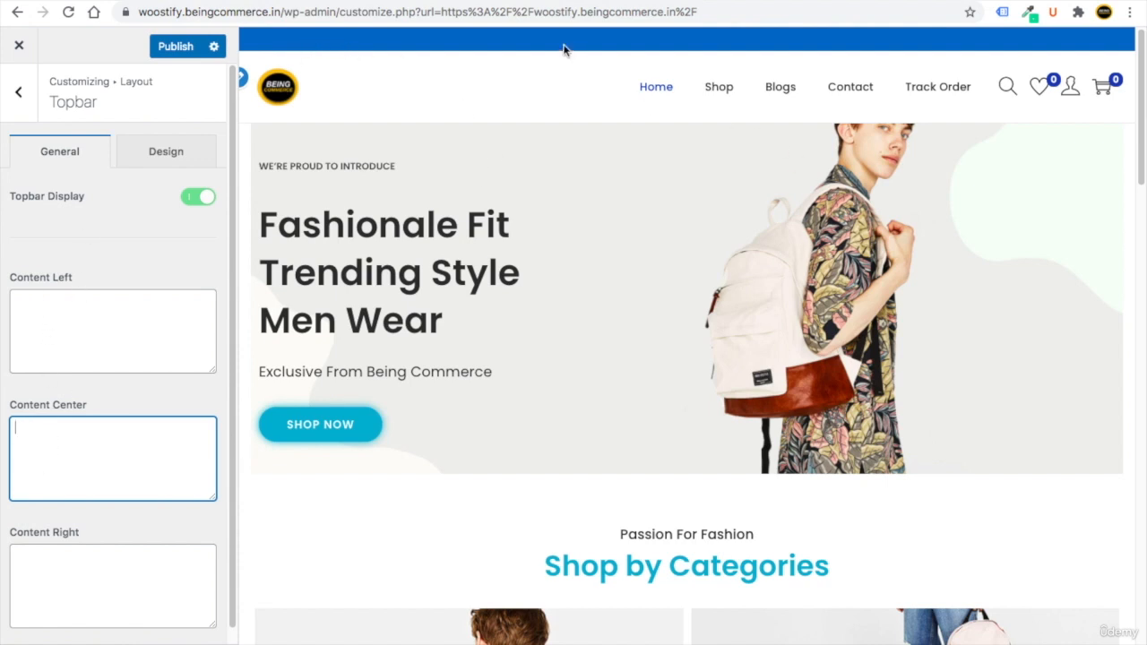
text(F)
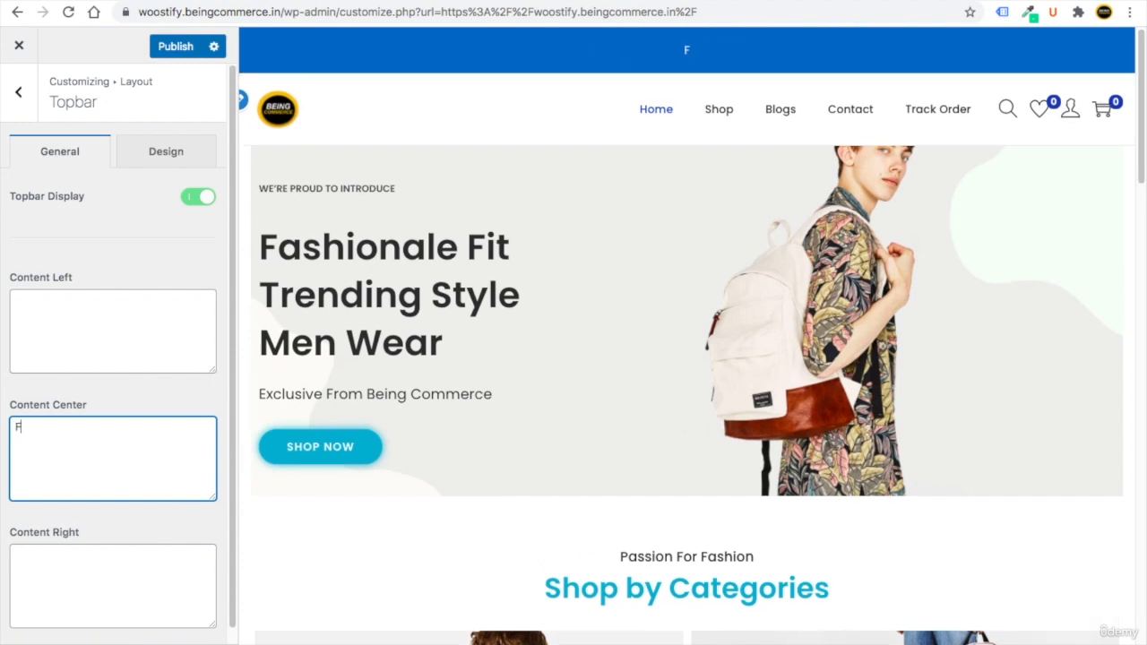
text(REE SHIPPING ON ODERS OVER $50)
drag(68, 447, 13, 422)
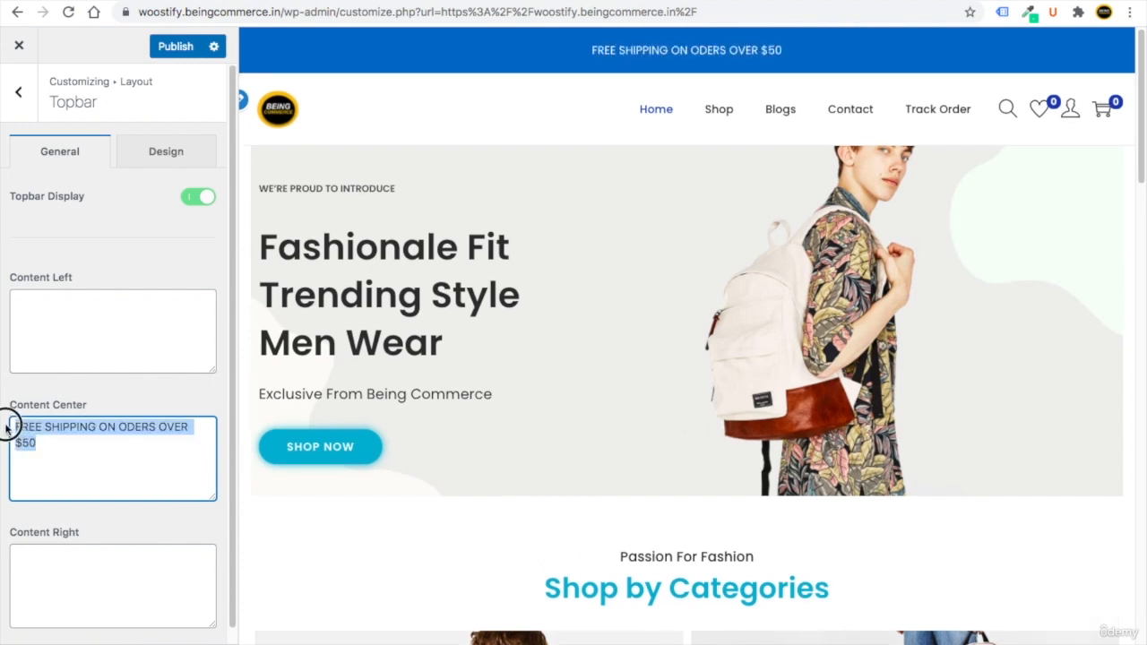
drag(233, 372, 227, 333)
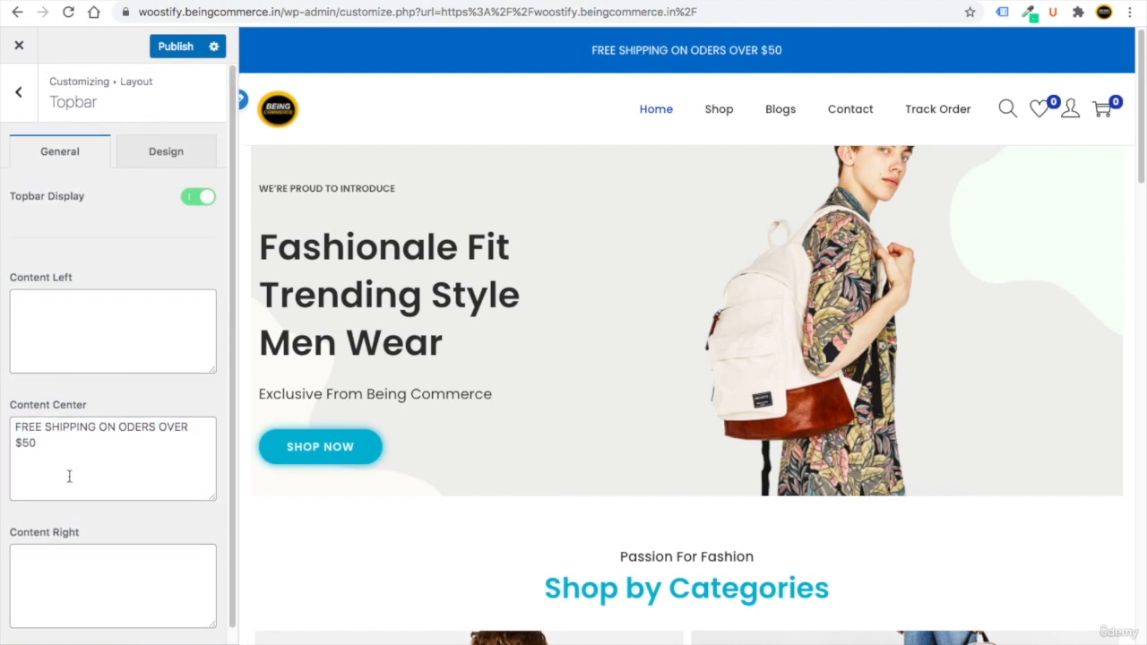
Step: Set the topbar space to 2 px, leave the left and right content empty, and publish the changes
click(145, 152)
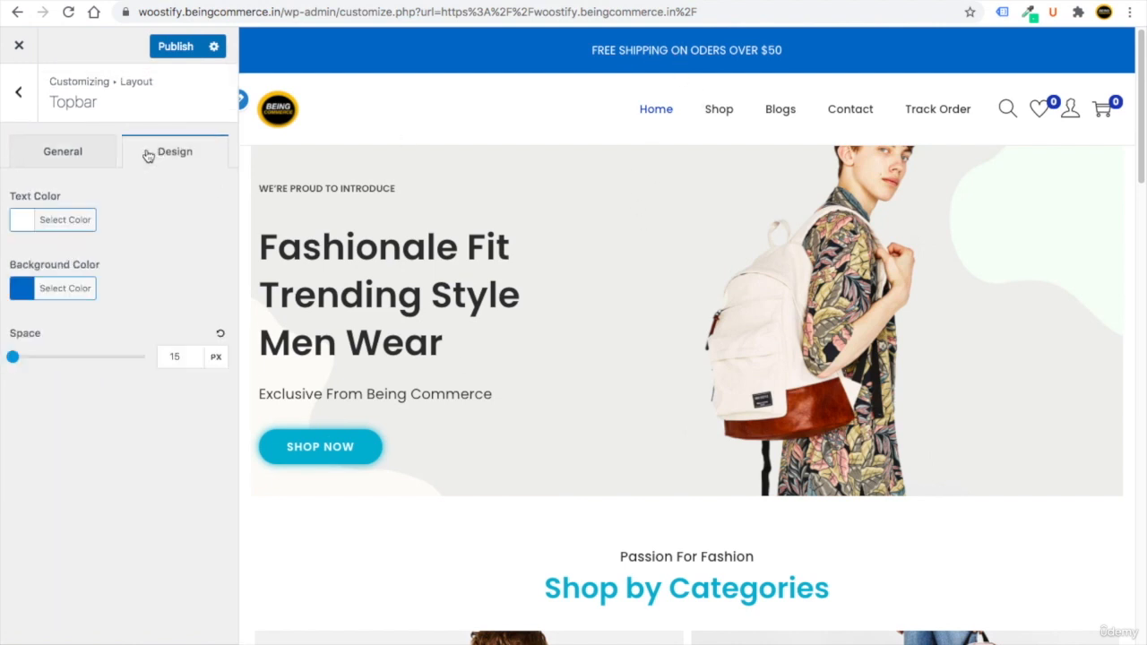
drag(12, 364, 17, 356)
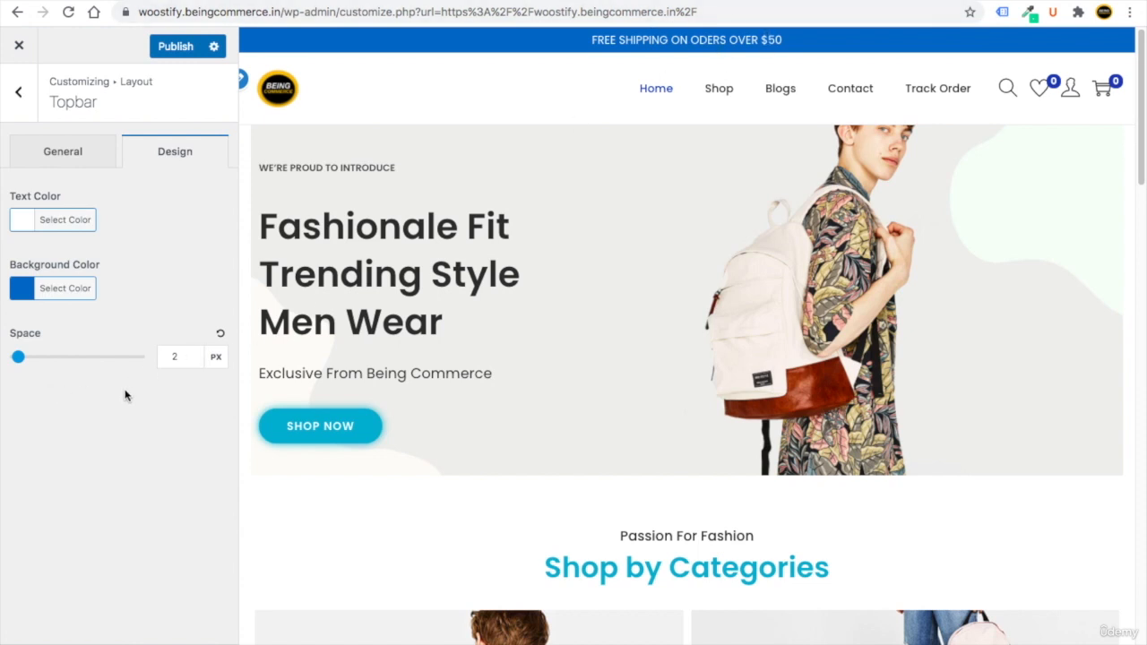
click(66, 163)
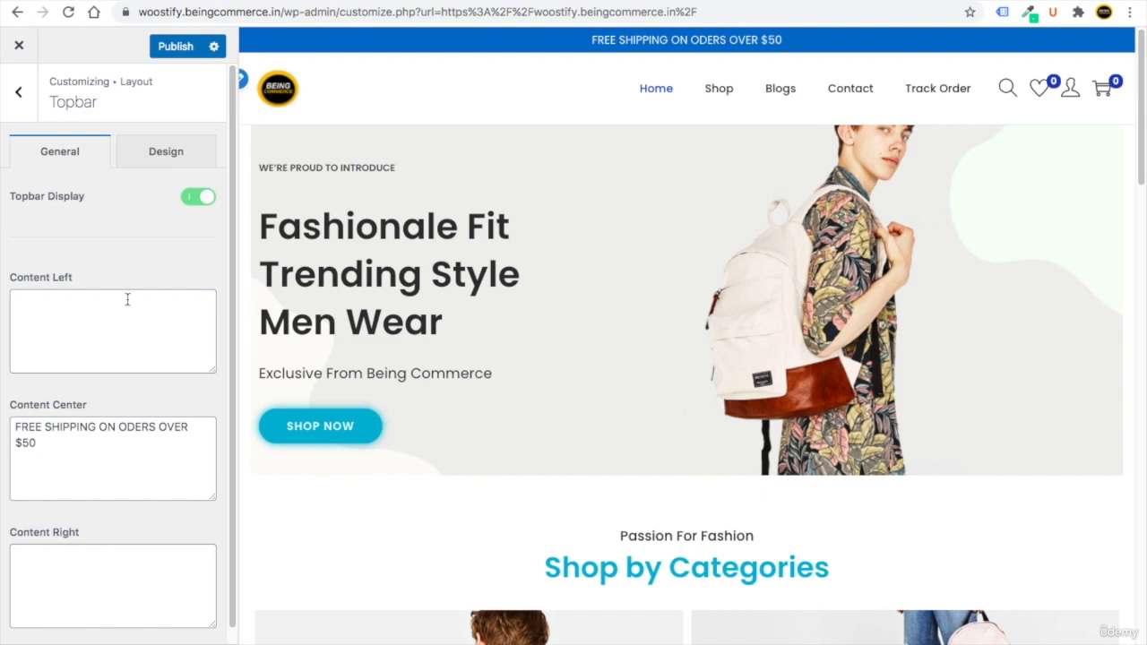
click(66, 312)
click(117, 579)
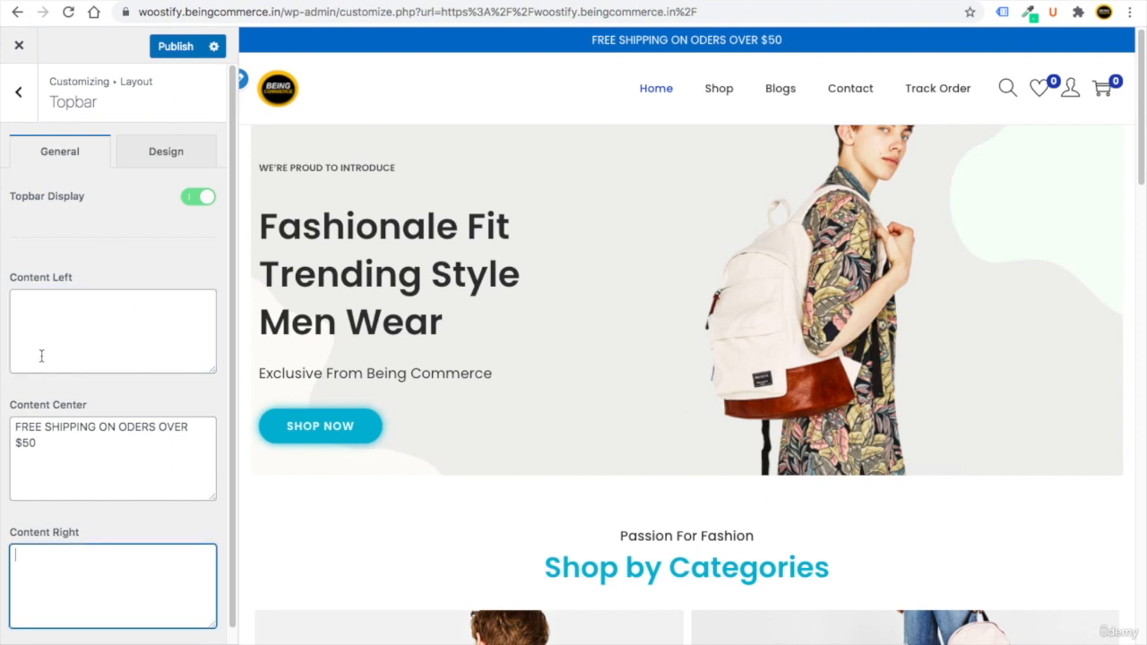
click(164, 54)
Step: In the Normal Header layout settings, set the menu breakpoint to 218 px
click(20, 106)
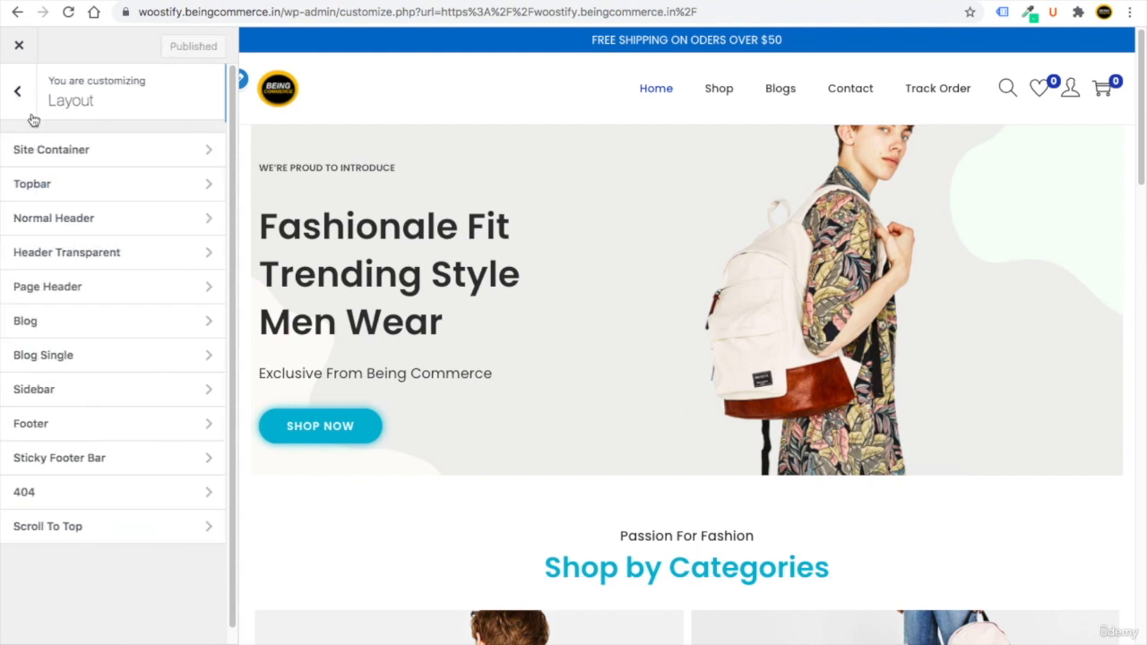
click(70, 216)
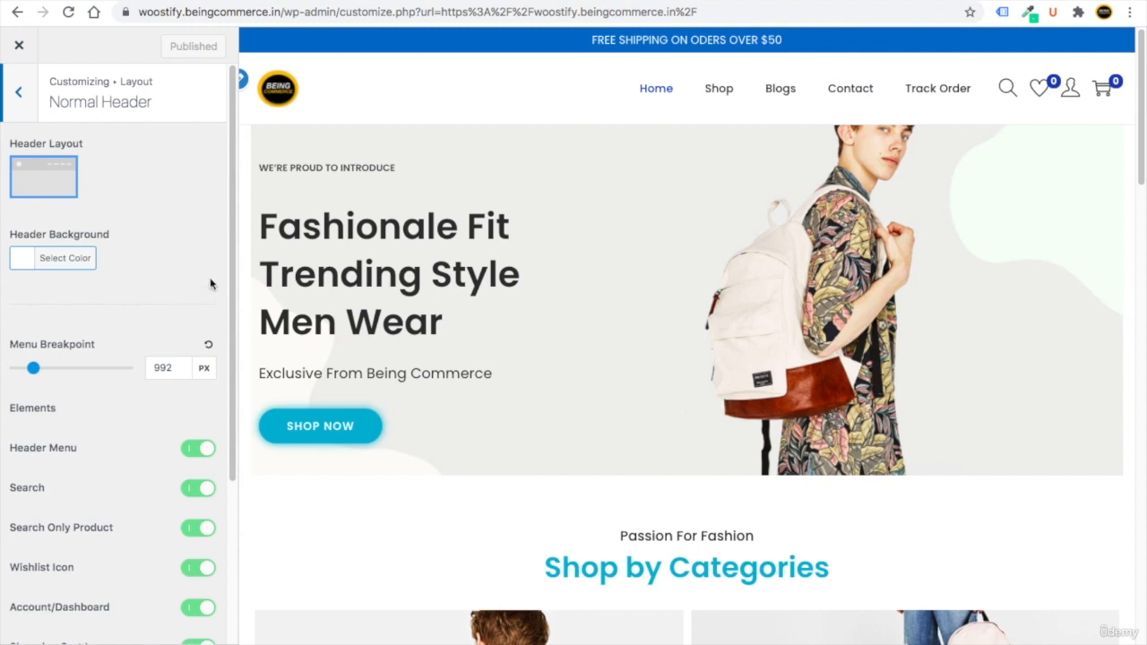
click(33, 370)
drag(32, 370, 18, 370)
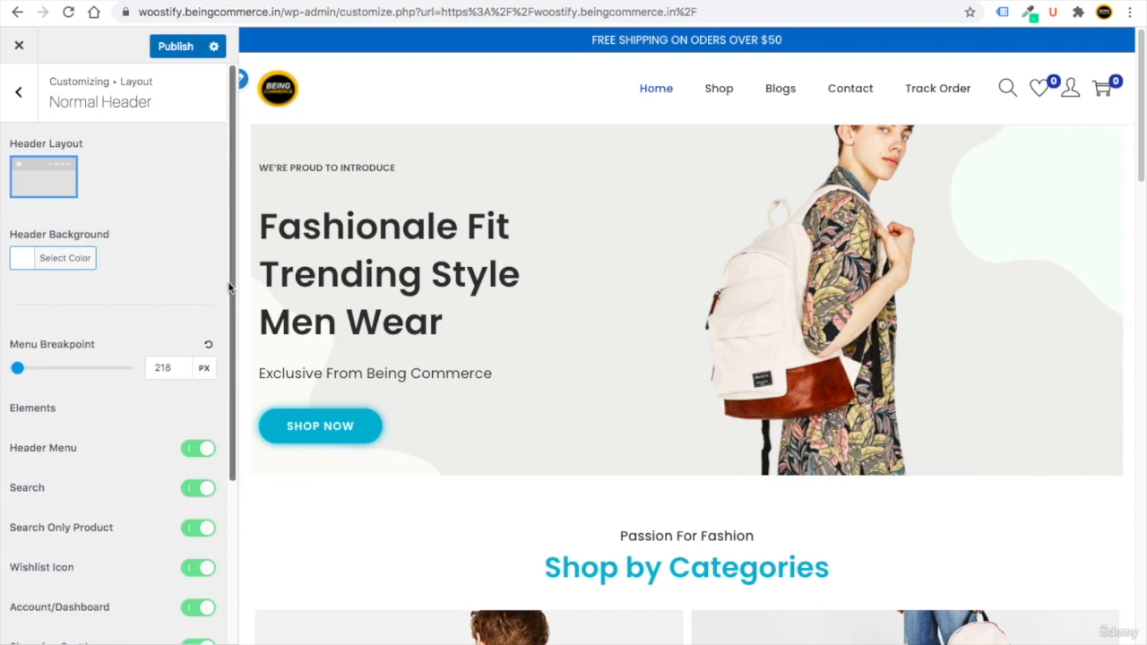
Step: Turn the header's Shopping Cart Icon off and back on, and return to the Layout sections
drag(228, 282, 214, 399)
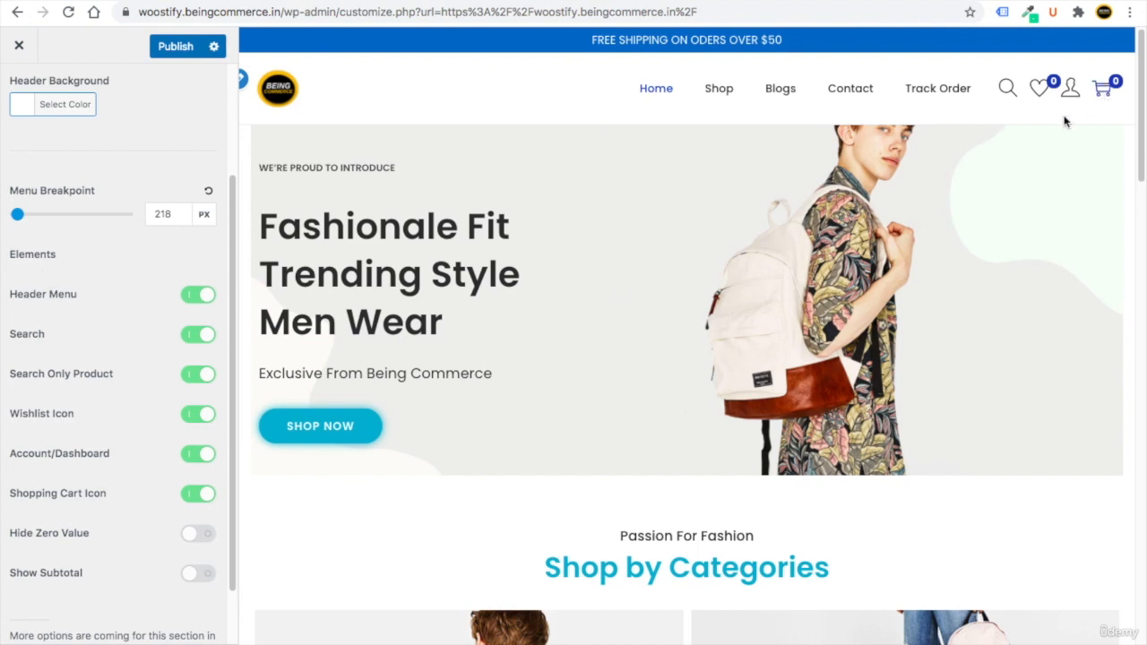
click(203, 495)
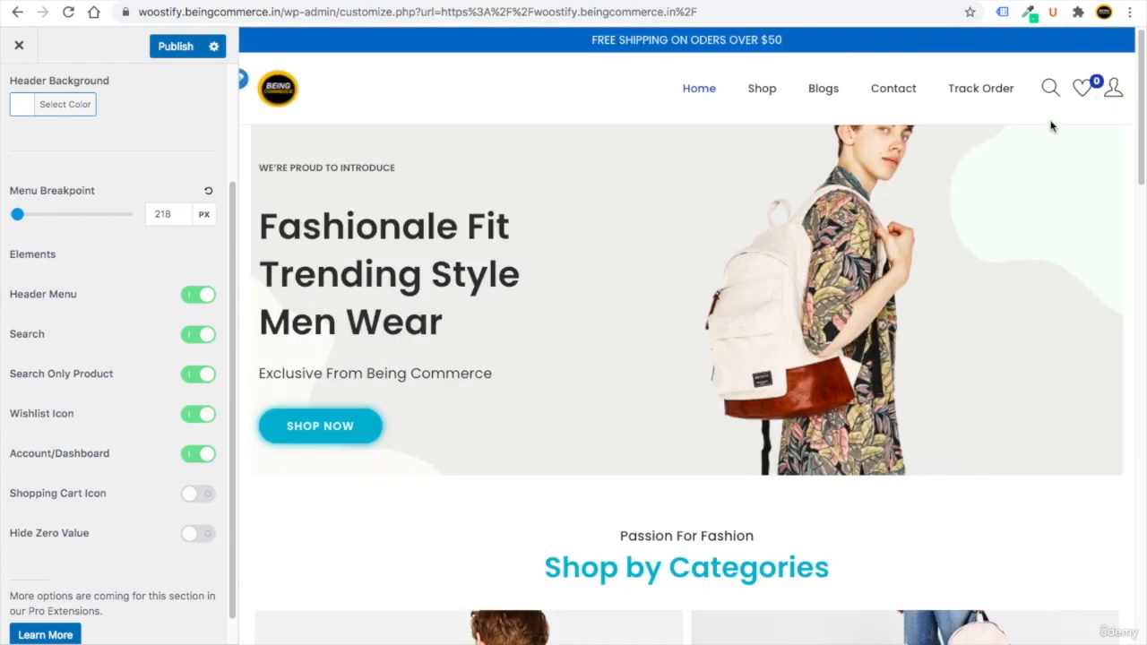
click(188, 496)
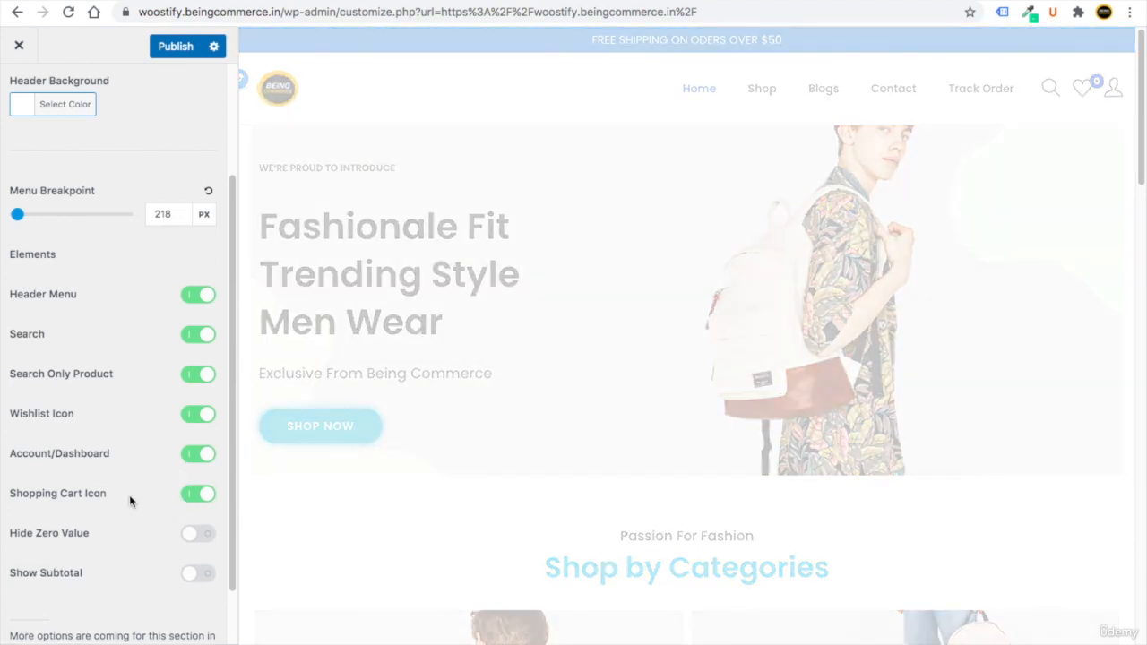
scroll(230, 350, up, 5)
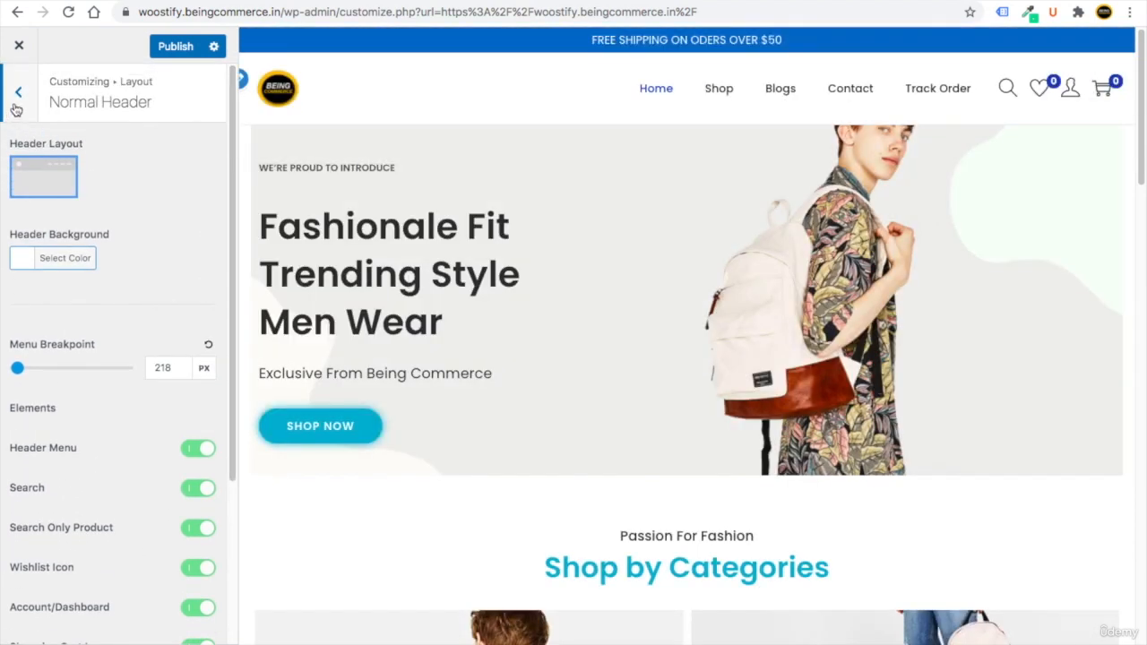
click(15, 99)
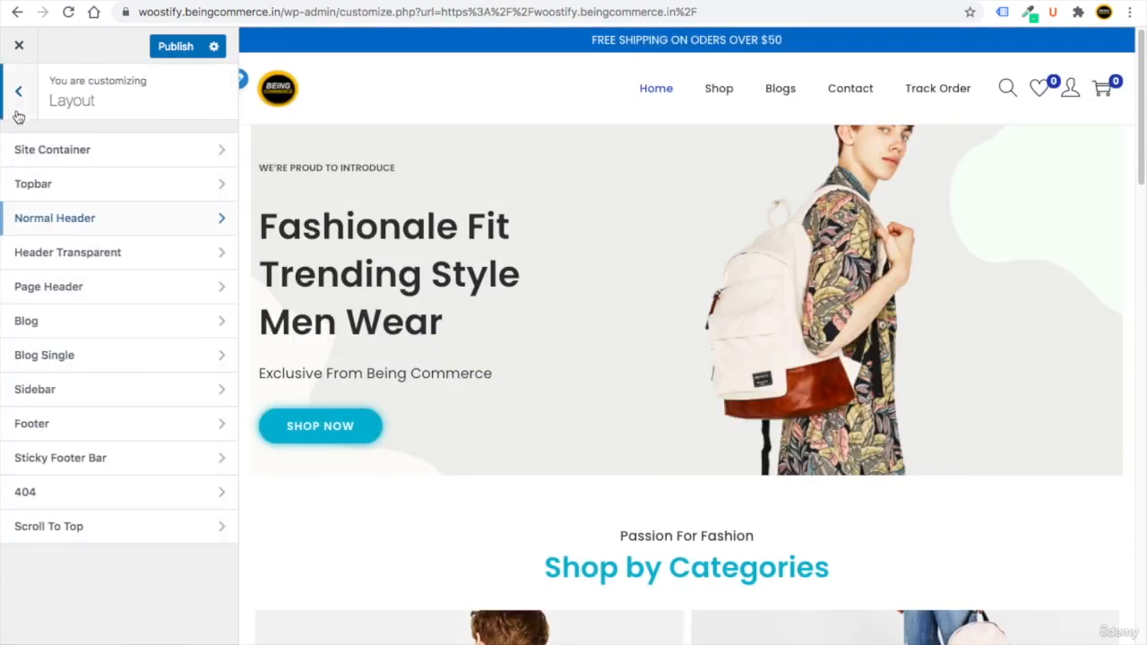
Step: Try a different Normal Header background color, settle on white (#ffffff), and return to the Layout sections
click(63, 218)
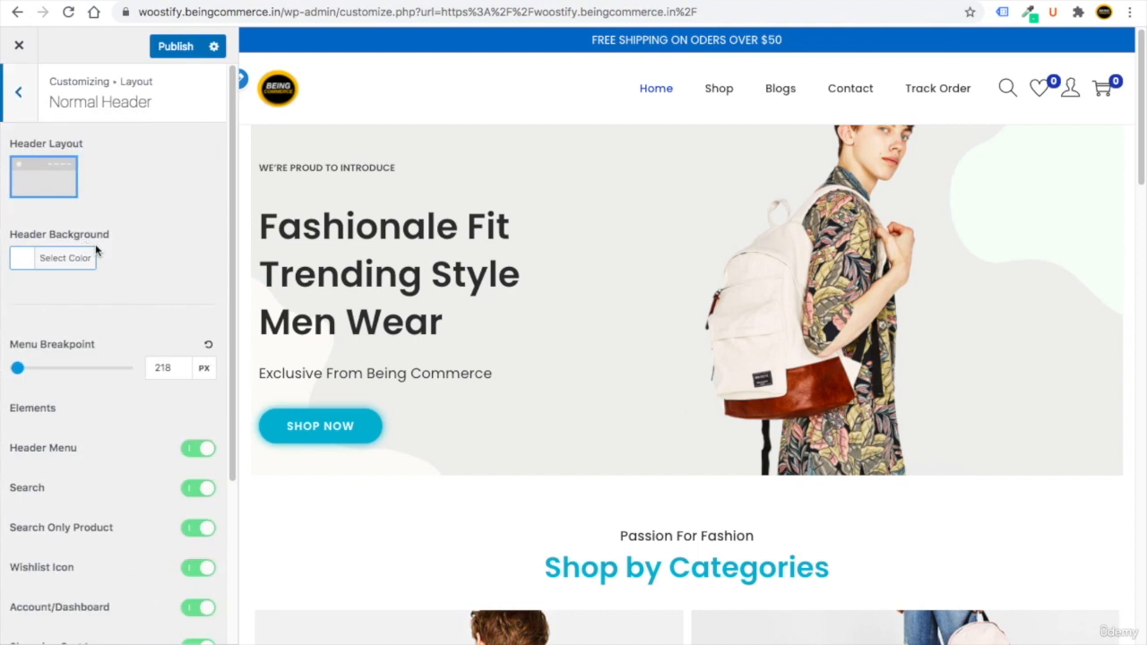
click(24, 262)
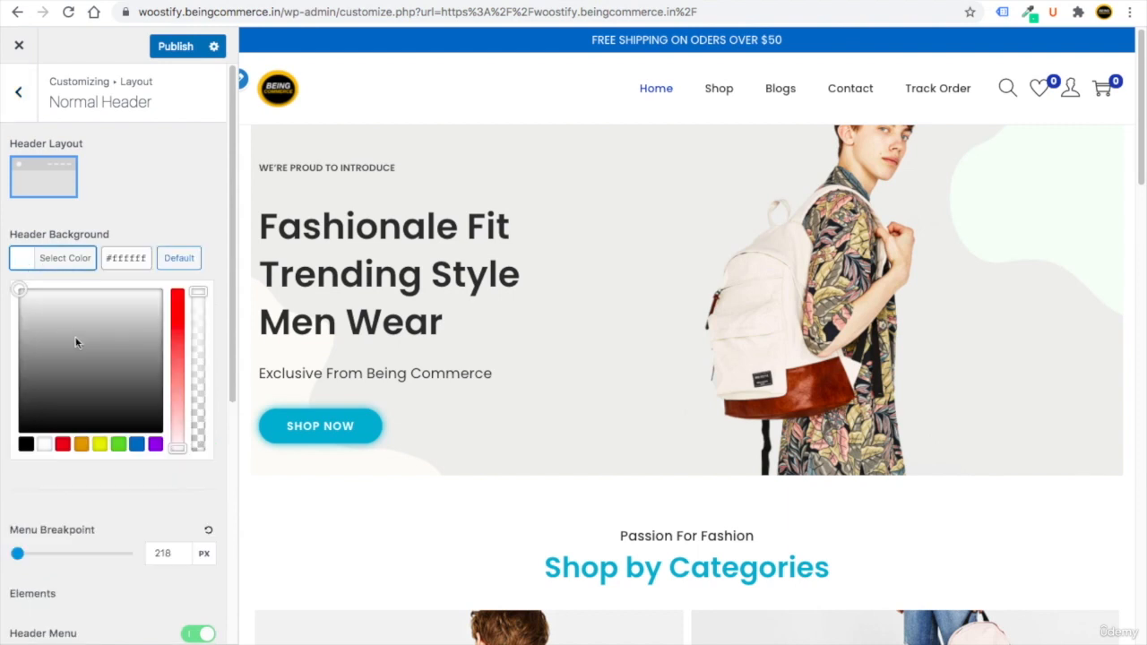
mouse_move(77, 340)
mouse_down()
mouse_move(98, 361)
mouse_move(84, 299)
mouse_move(39, 337)
mouse_move(18, 284)
mouse_up()
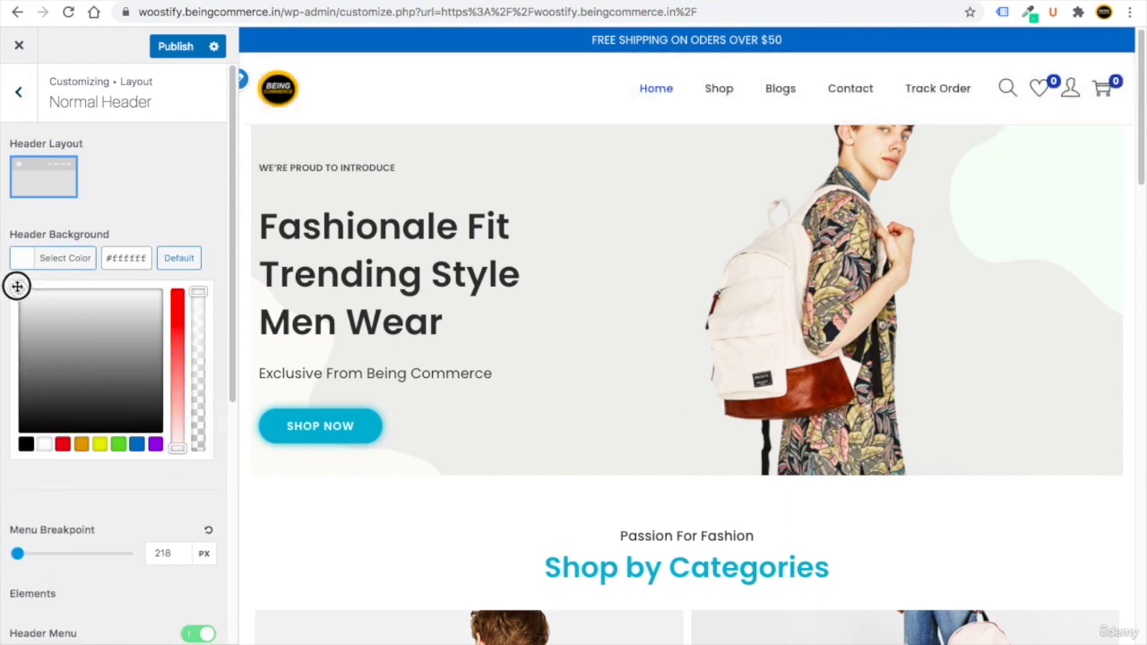
click(138, 201)
click(28, 101)
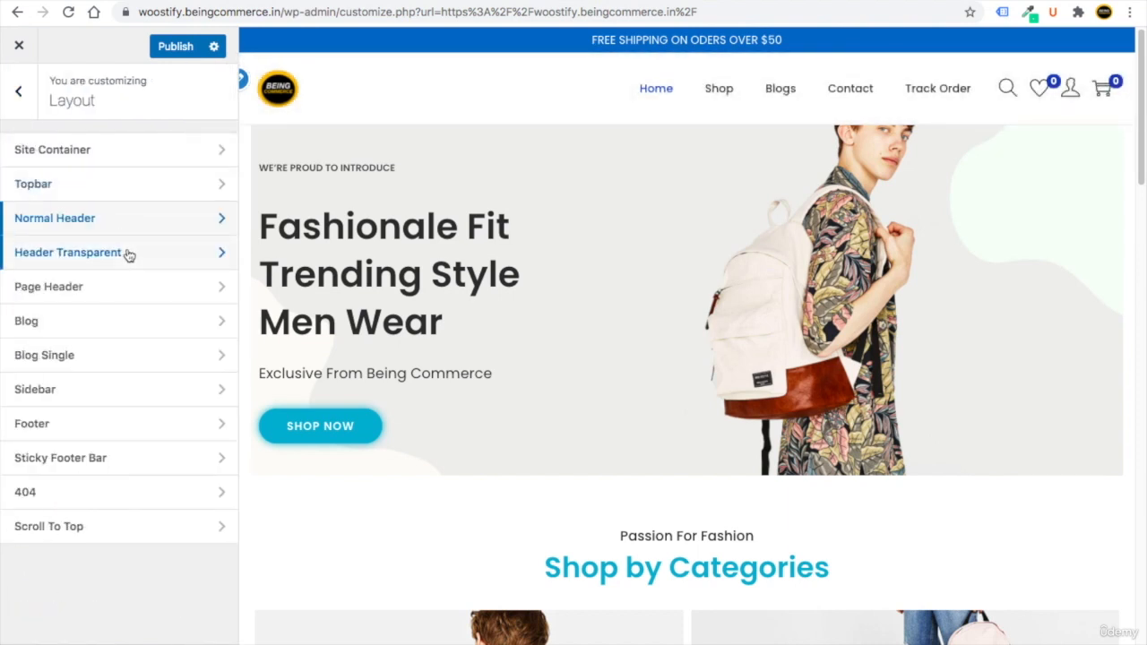
Step: Turn the transparent header on and off again, and check the Page Header settings
click(128, 254)
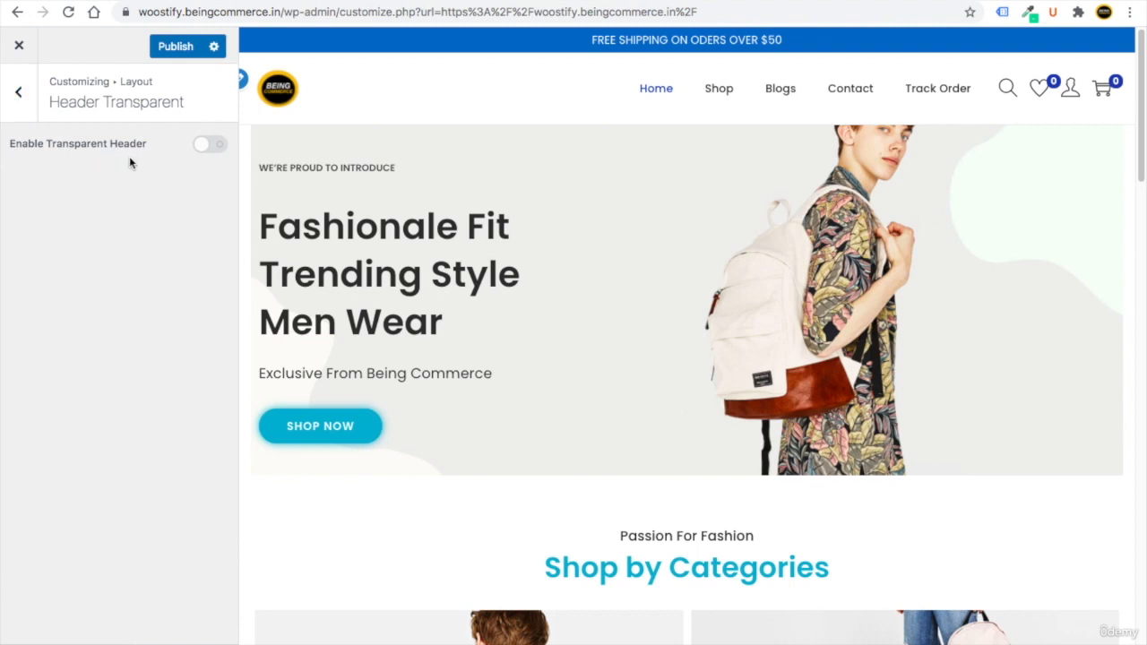
click(207, 146)
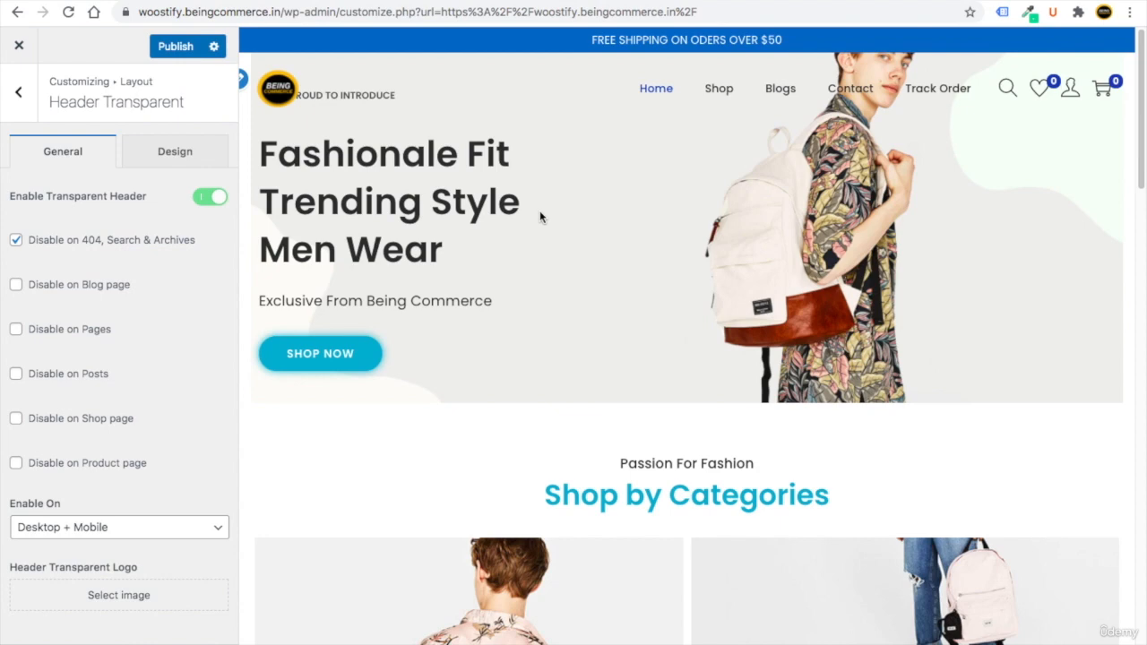
click(219, 204)
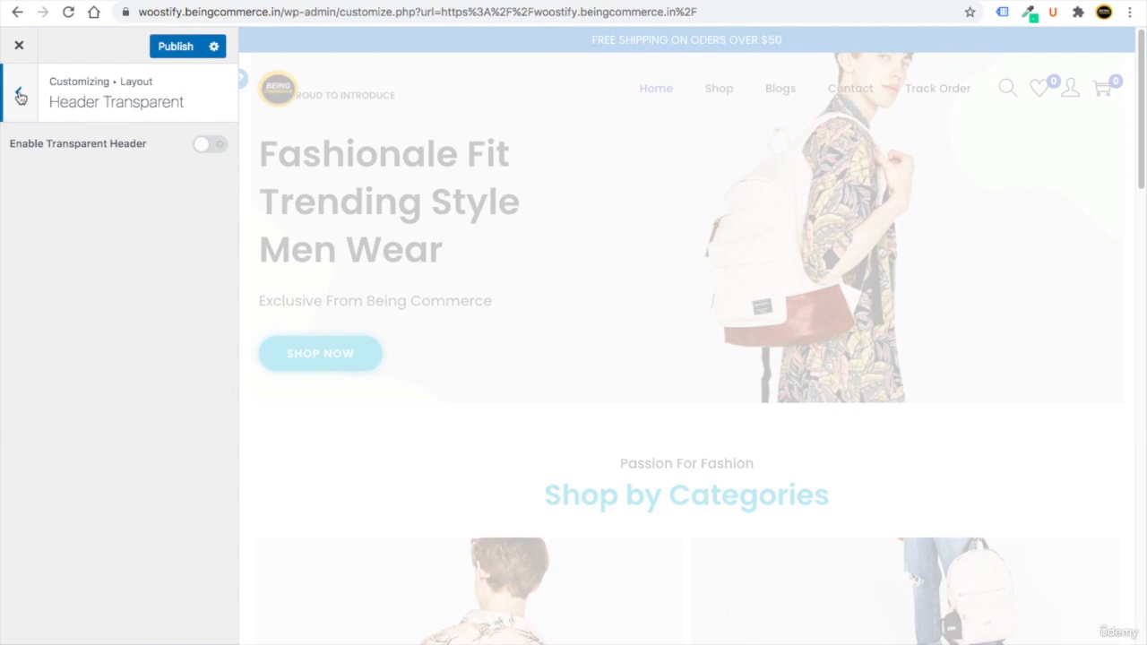
click(20, 94)
click(151, 292)
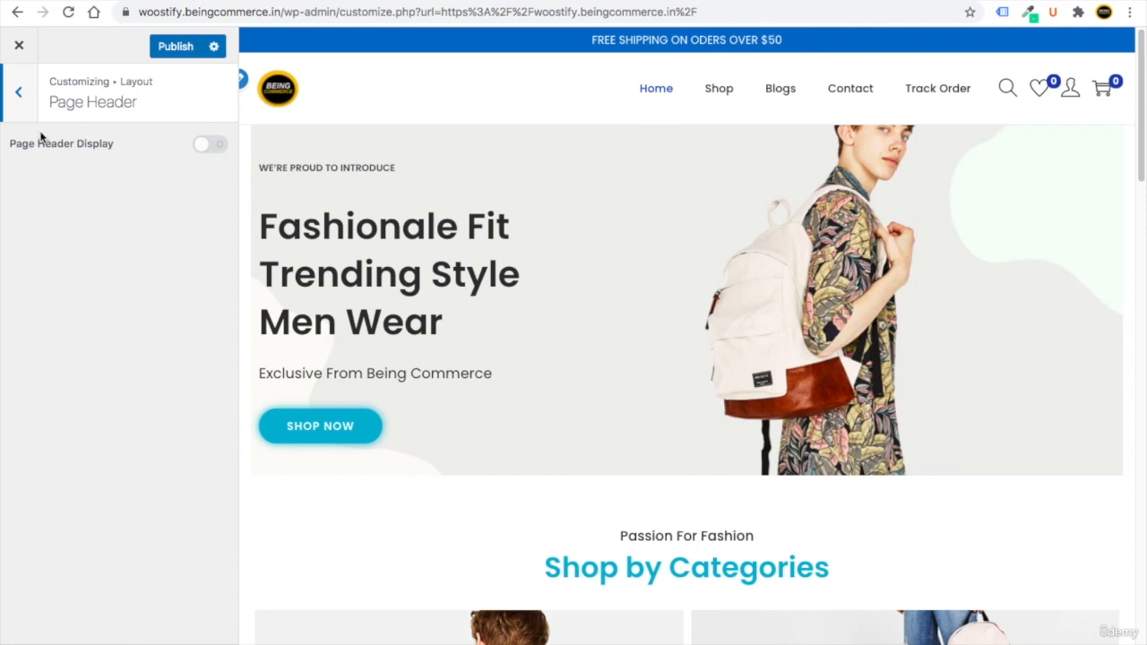
click(25, 110)
Step: Choose the list blog layout with images beside the text, and hide and restore Title in the blog list structure
click(129, 330)
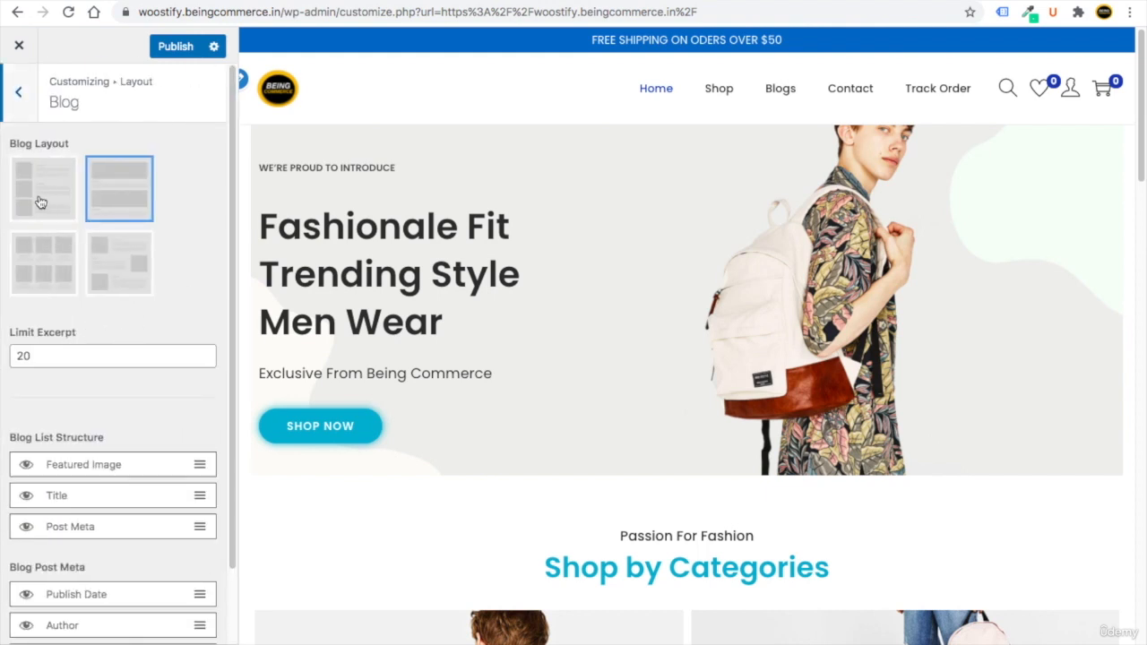
click(41, 202)
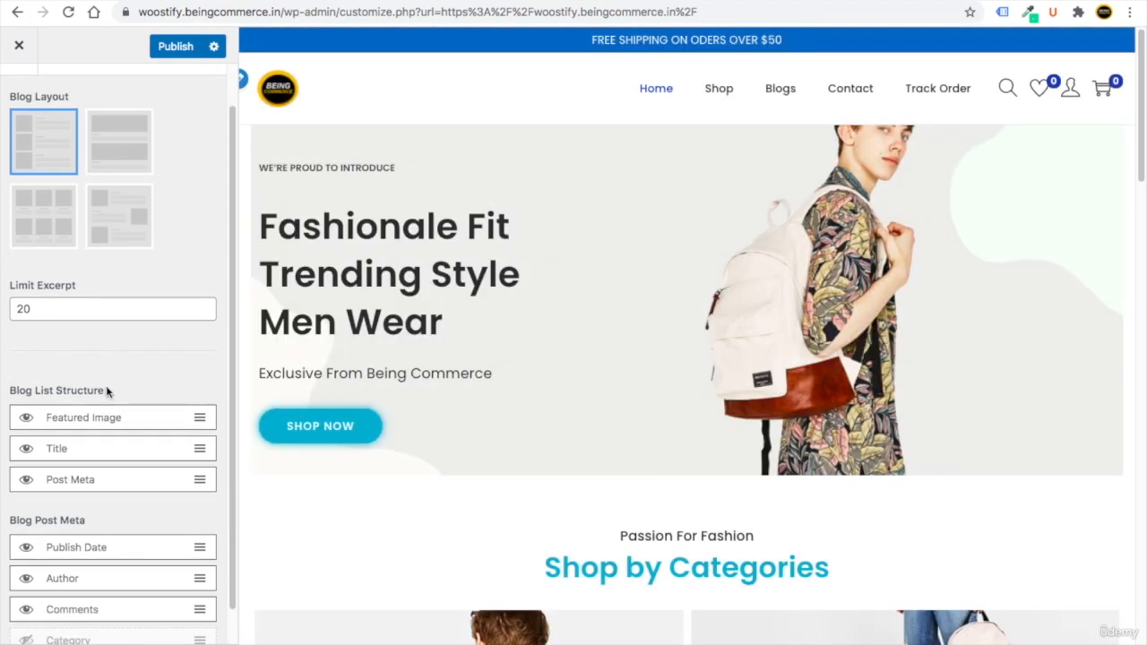
scroll(106, 390, down, 2)
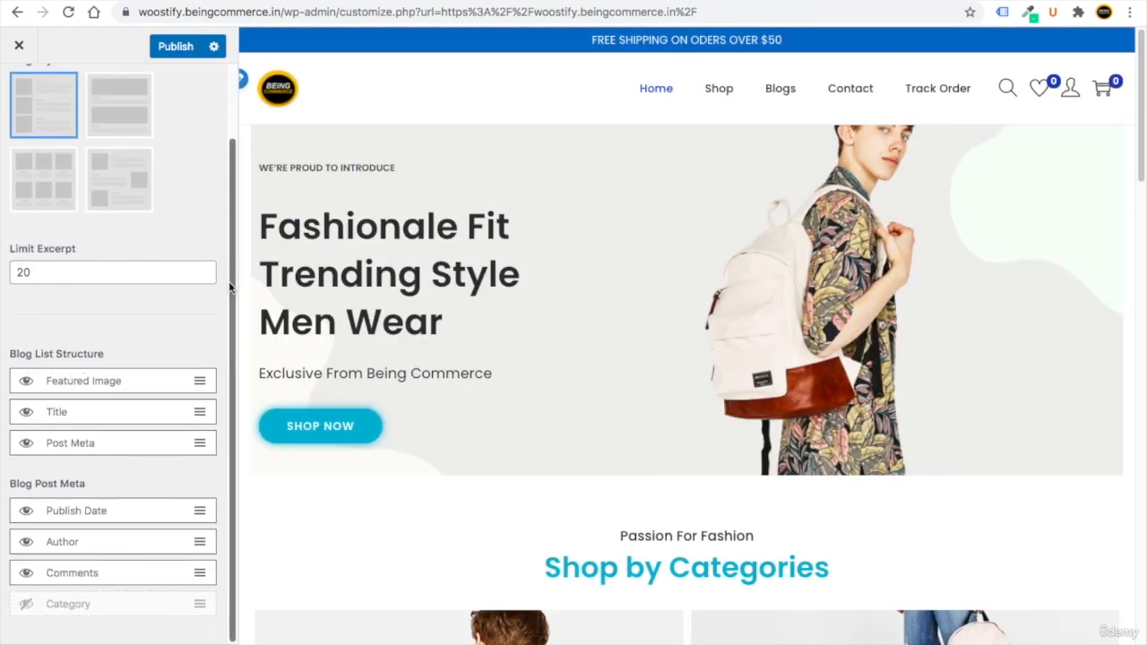
click(26, 414)
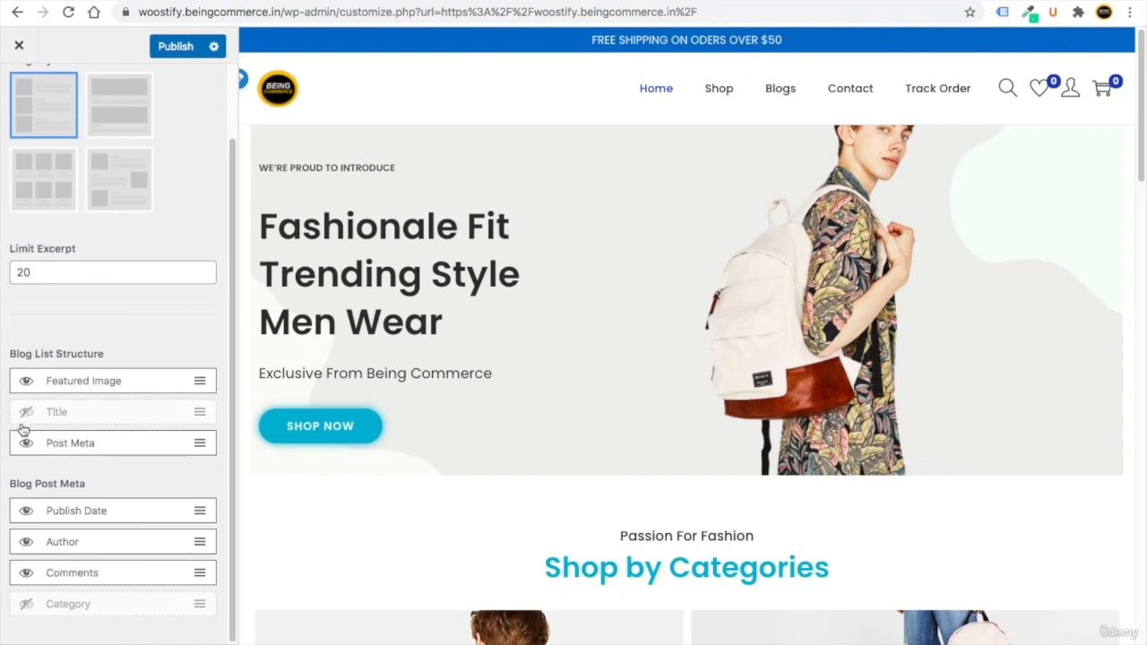
click(26, 414)
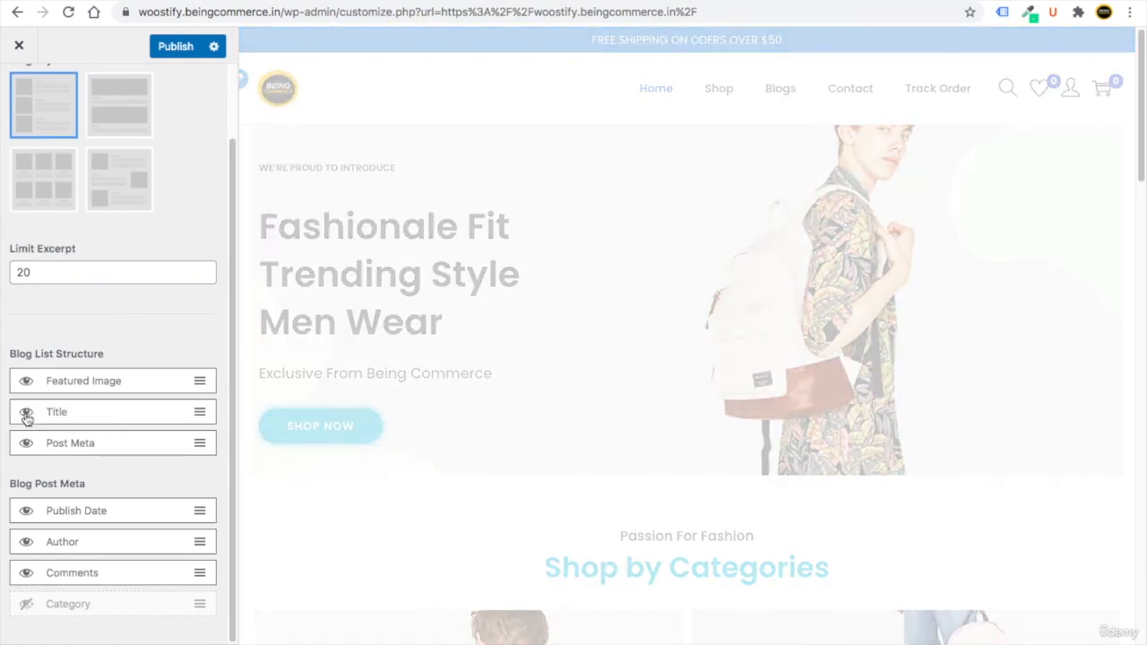
scroll(26, 418, up, 2)
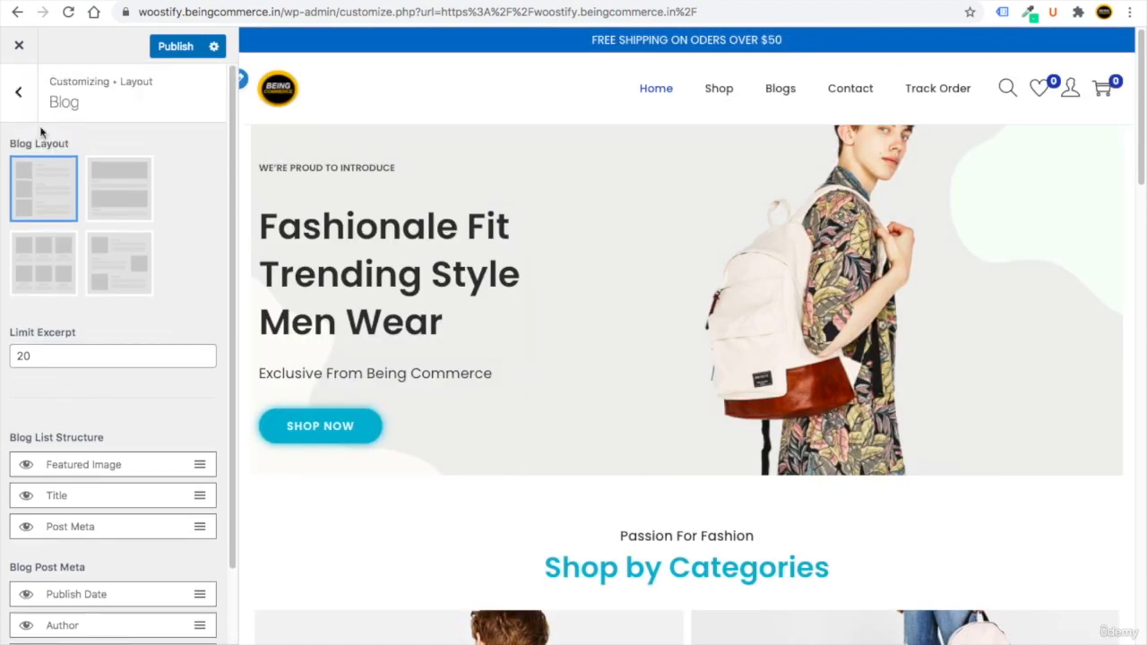
click(19, 87)
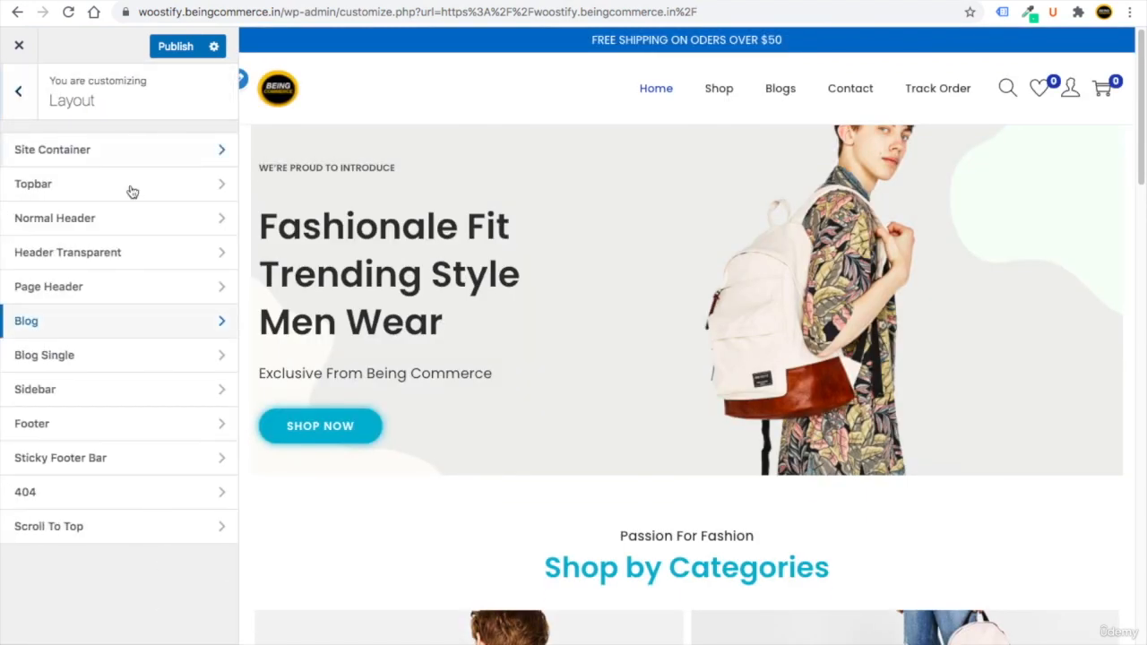
Step: Set the Shop/Product Archive sidebar to Left sidebar, review it on the Shop page, and publish the change
click(86, 399)
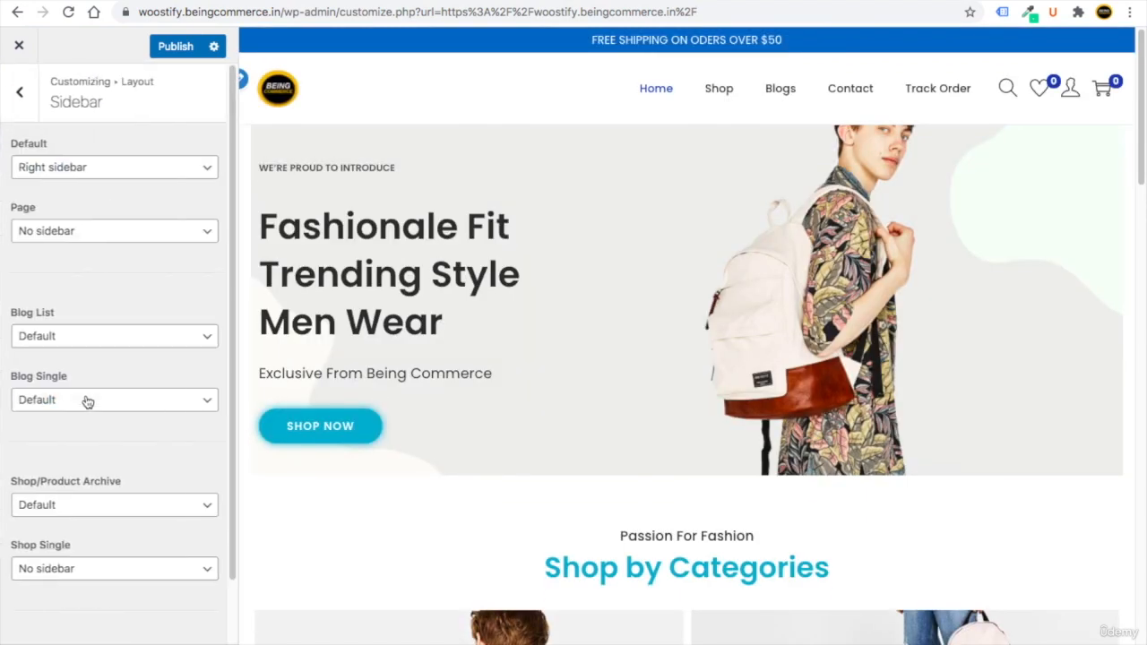
click(707, 94)
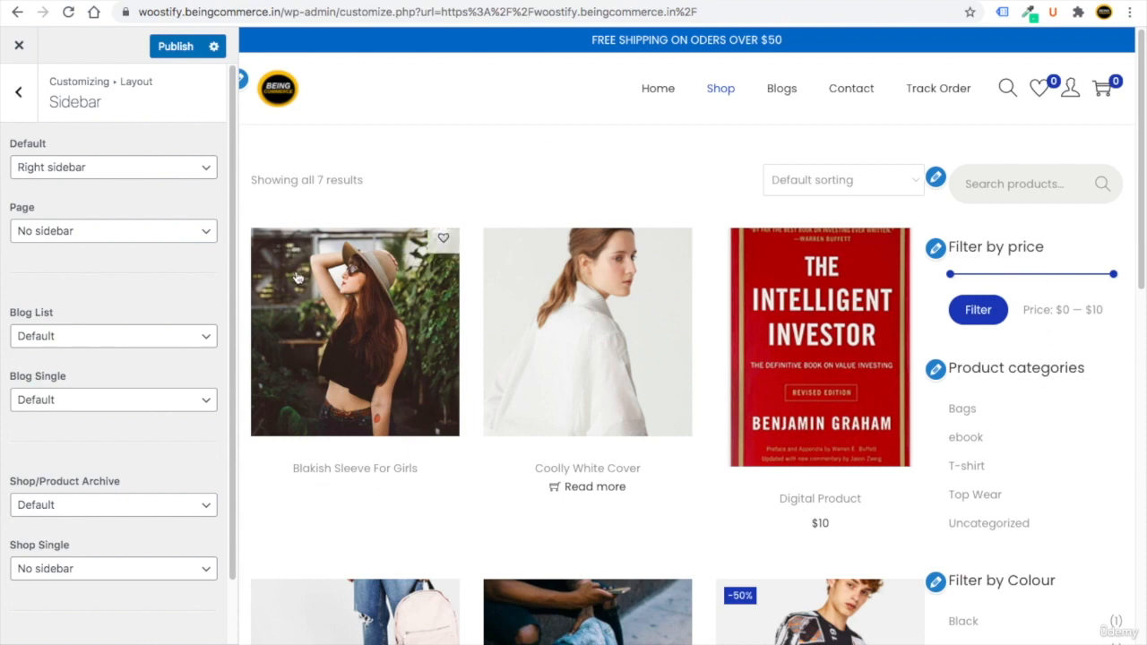
click(95, 505)
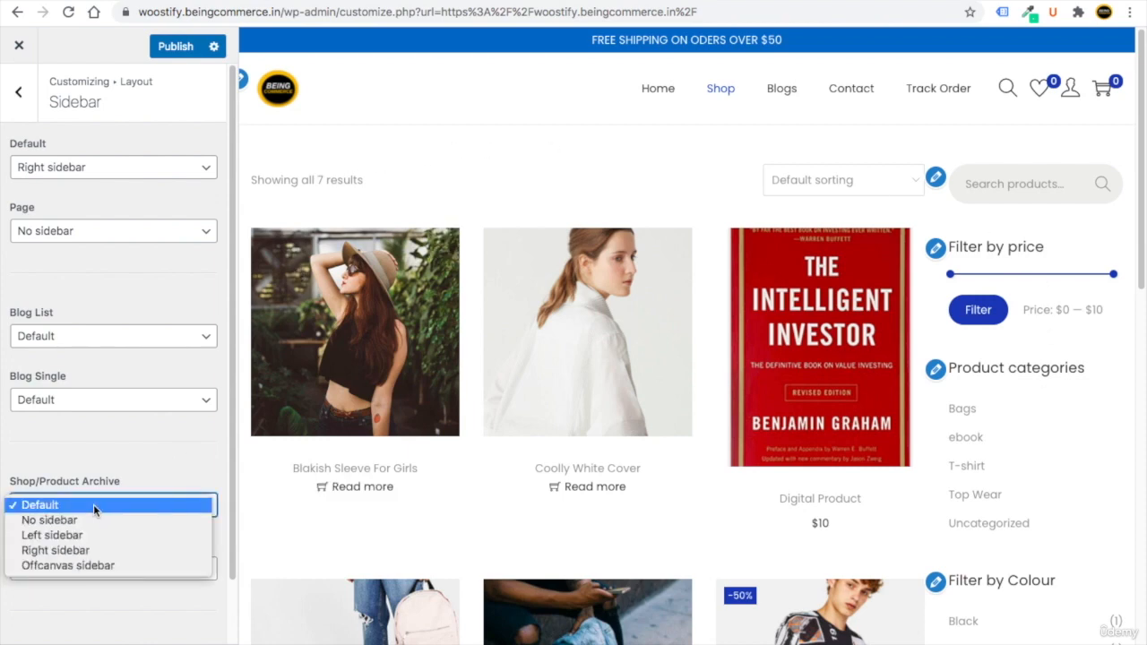
click(89, 535)
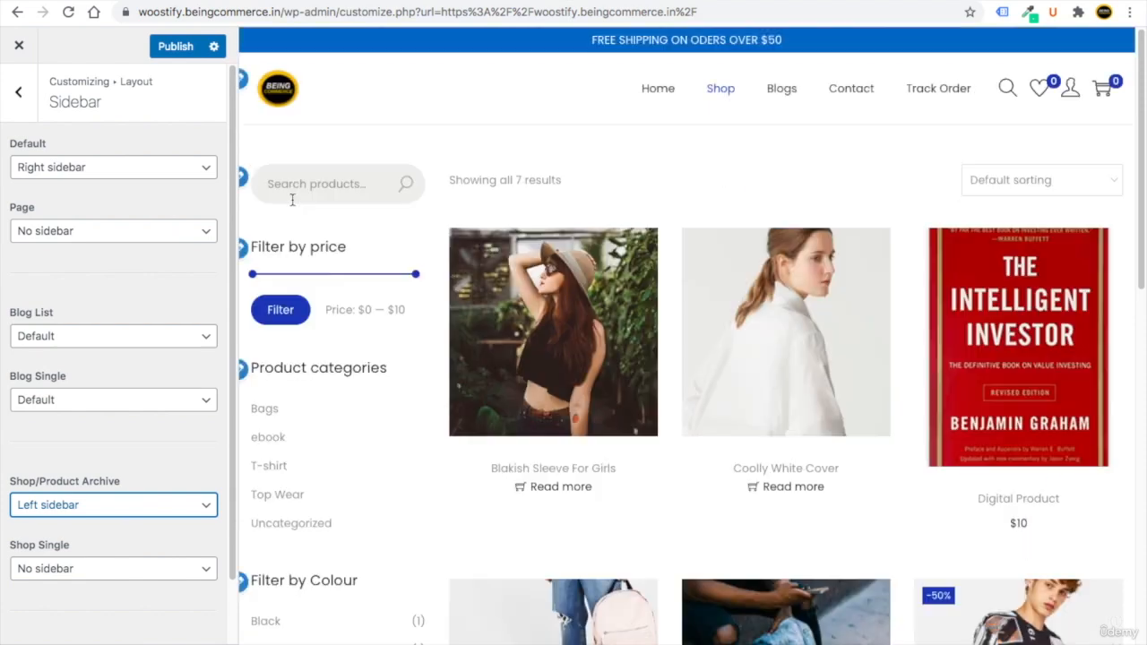
scroll(397, 396, down, 3)
scroll(397, 397, down, 6)
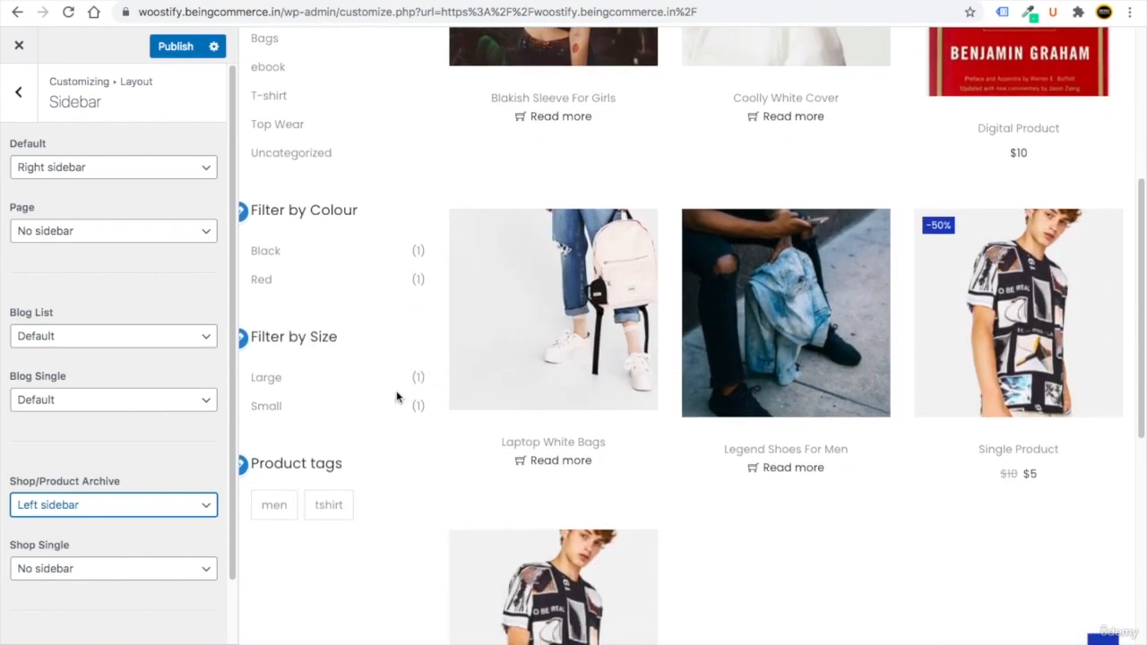
scroll(397, 397, up, 10)
click(177, 45)
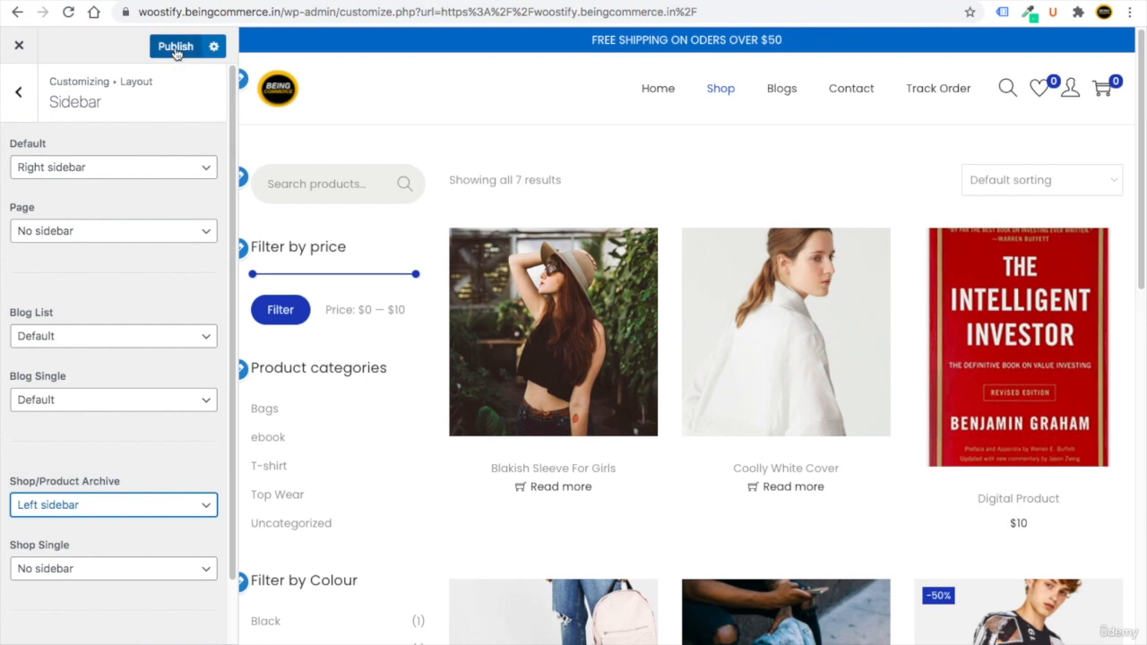
click(18, 91)
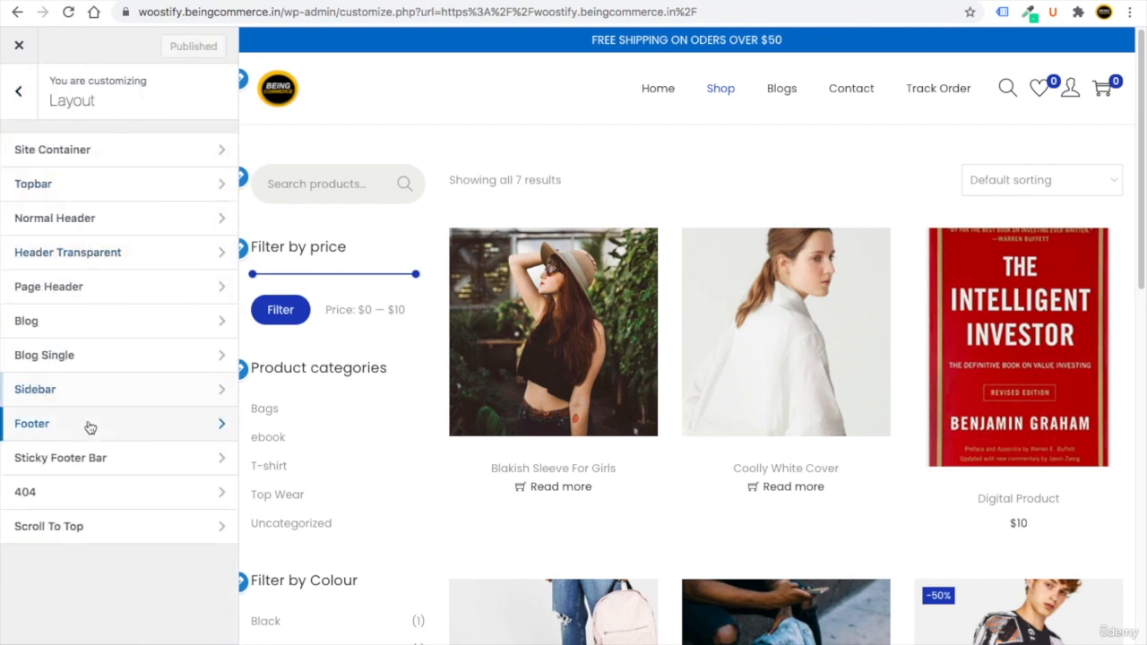
Step: Remove "| Powered by [theme_author]" from the footer's custom text, leaving "Copyright © [current_year] [site_title]"
click(88, 424)
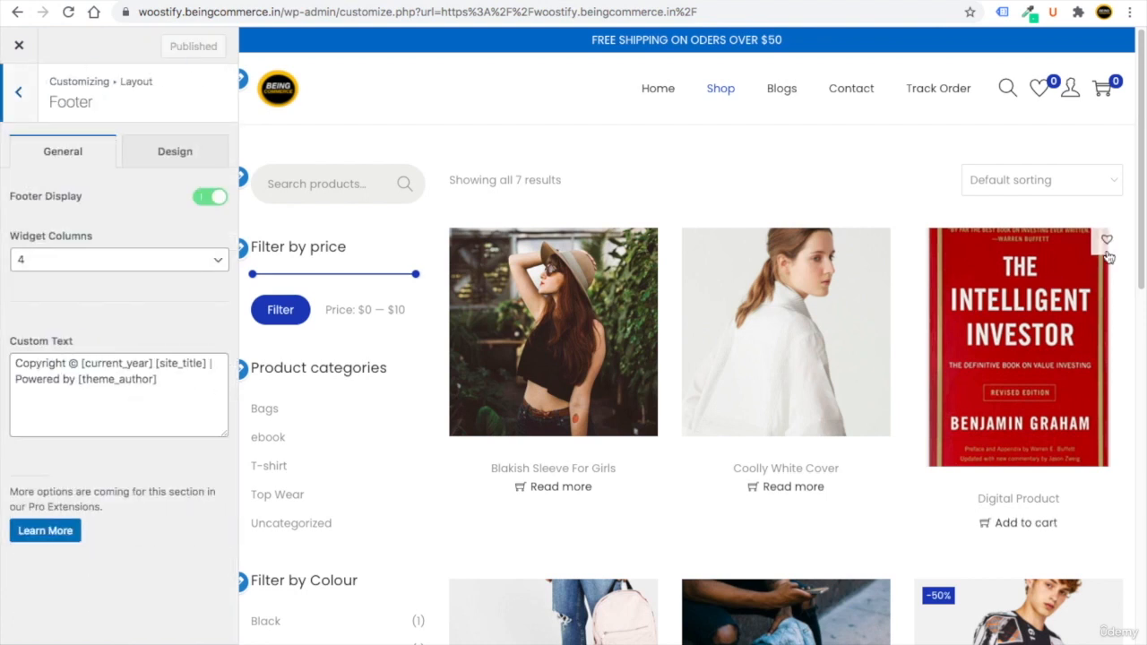
drag(1136, 233, 1137, 618)
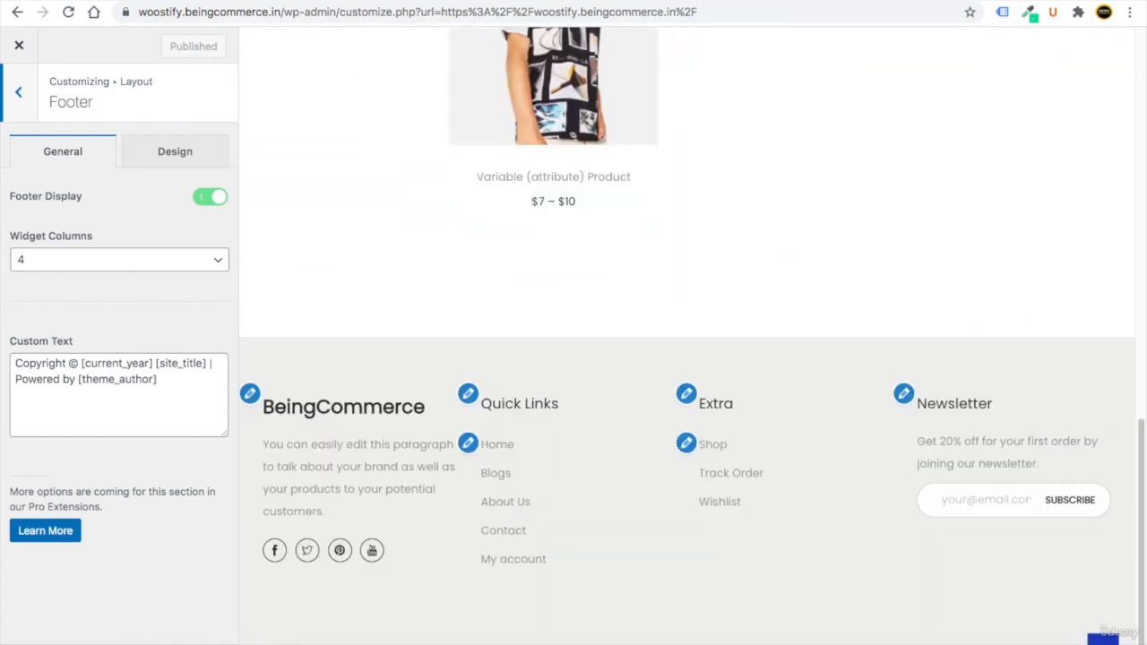
drag(561, 626, 870, 626)
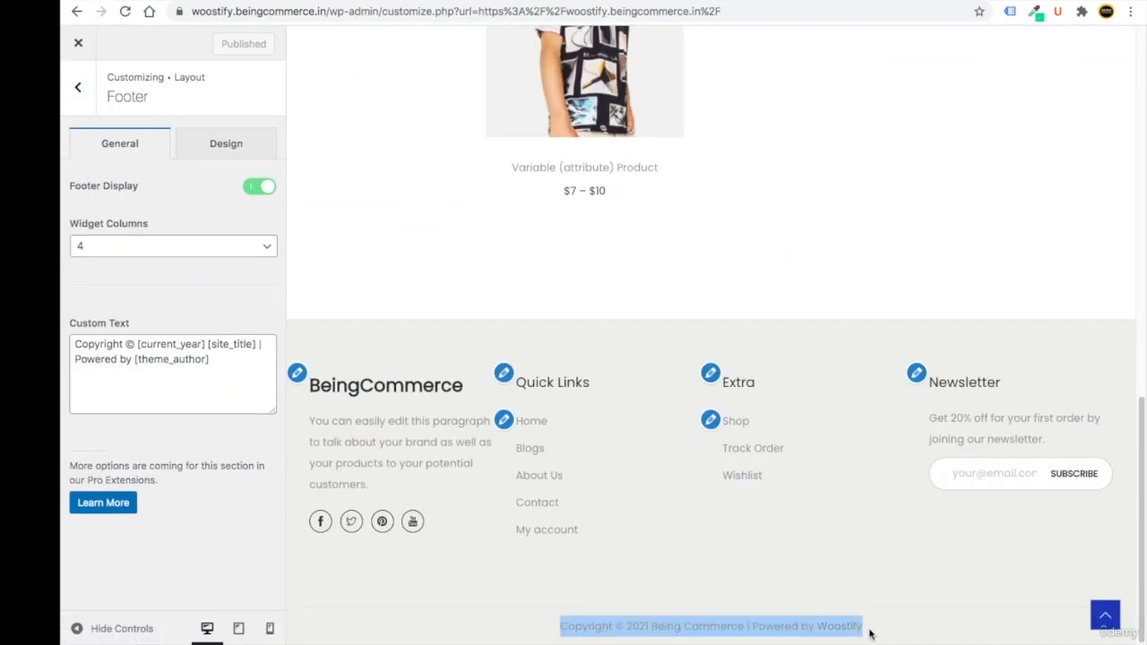
click(865, 630)
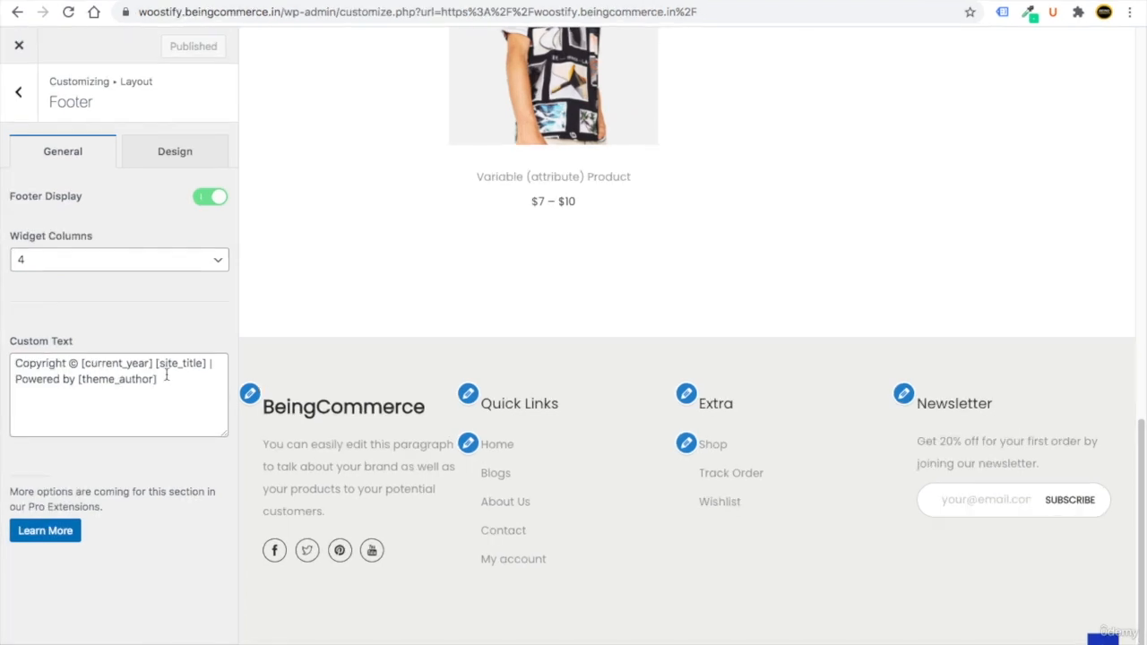
drag(155, 379, 16, 382)
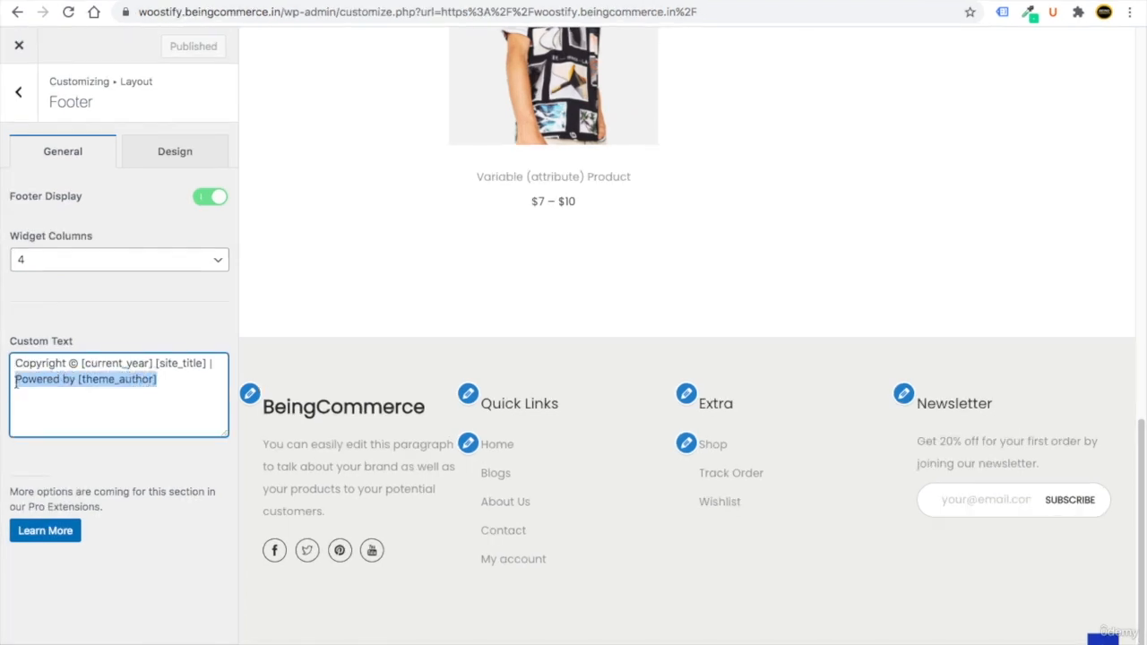
key(BackSpace)
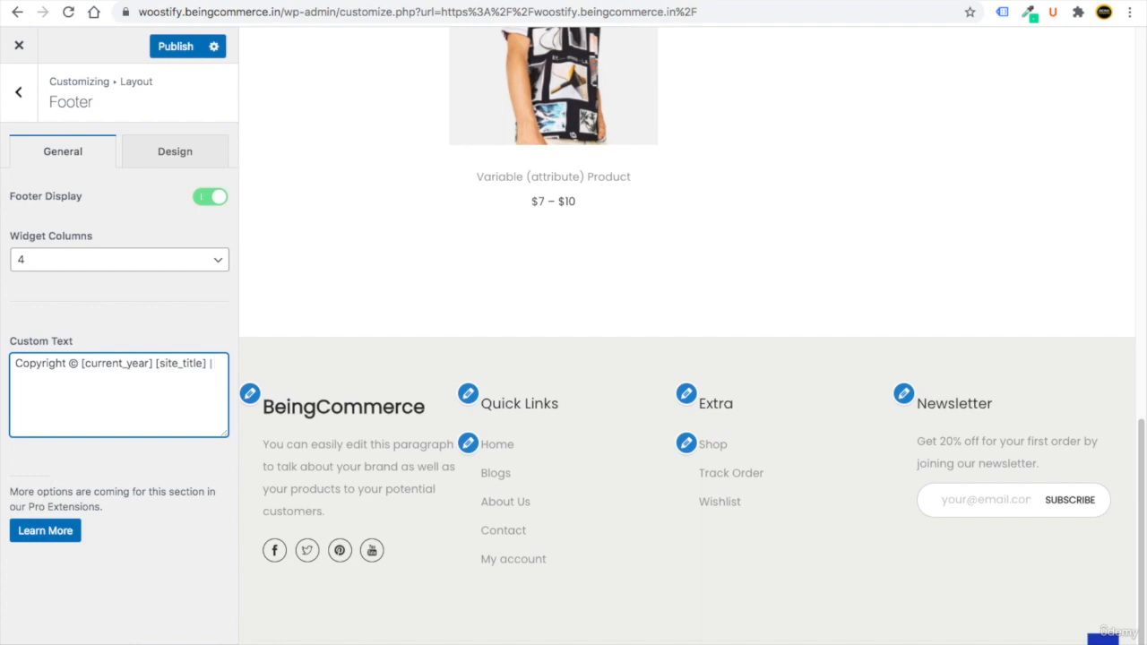
key(BackSpace)
key(BackSpace)
Step: Set the footer's design space to 23 px and return to the Layout sections
click(172, 156)
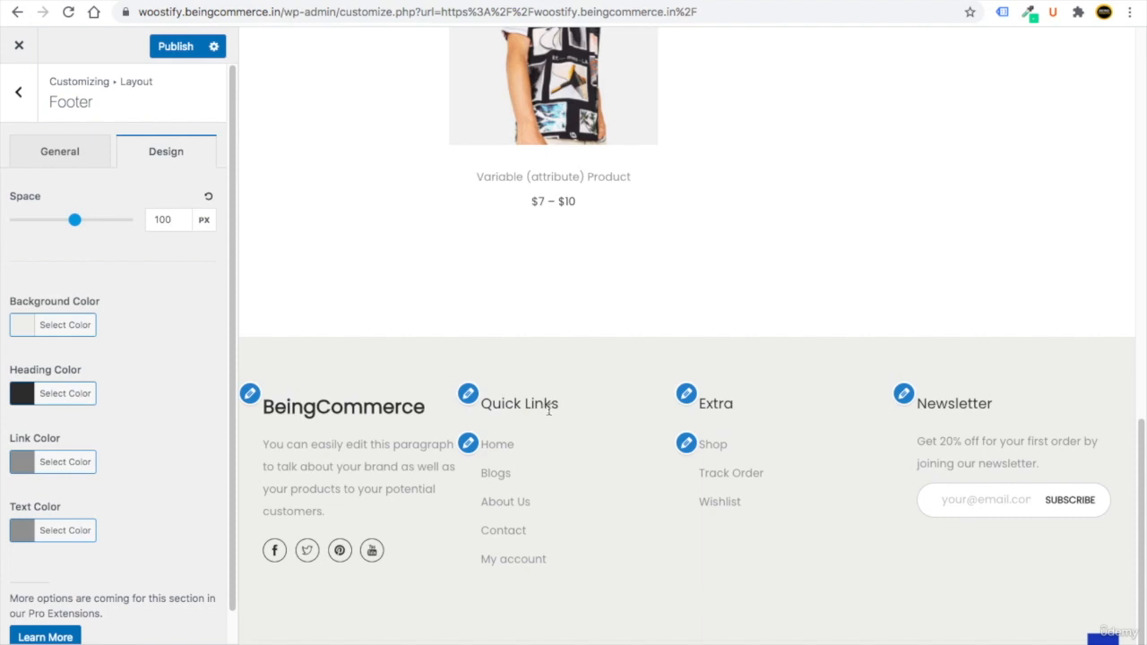
drag(560, 405, 501, 403)
drag(746, 404, 713, 407)
drag(75, 220, 27, 219)
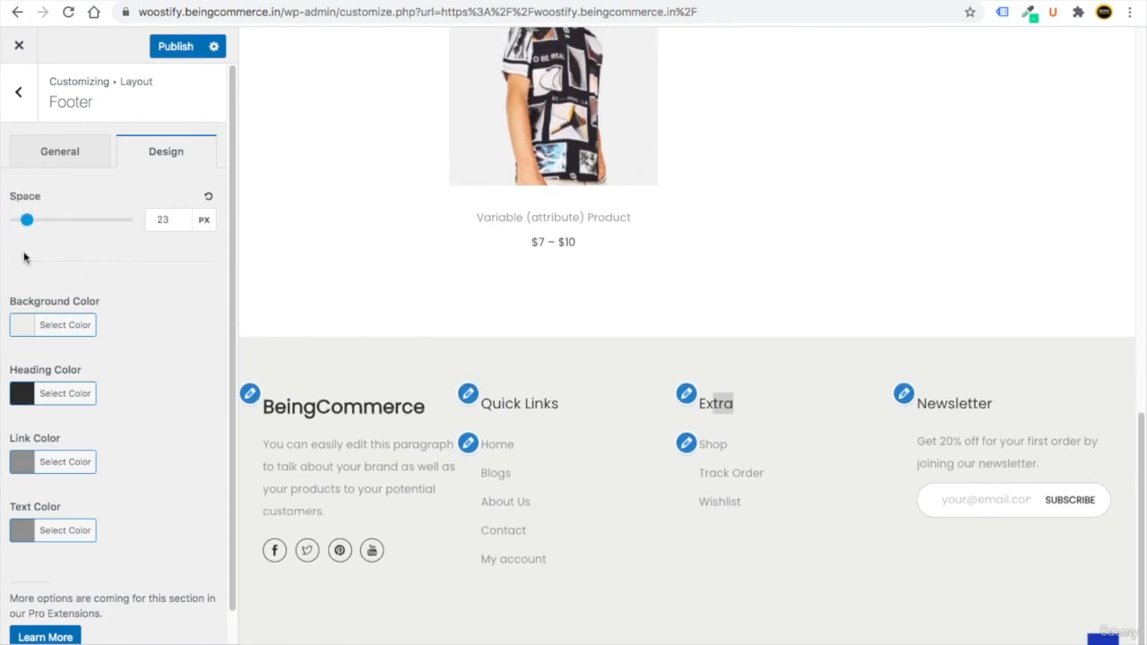
click(11, 101)
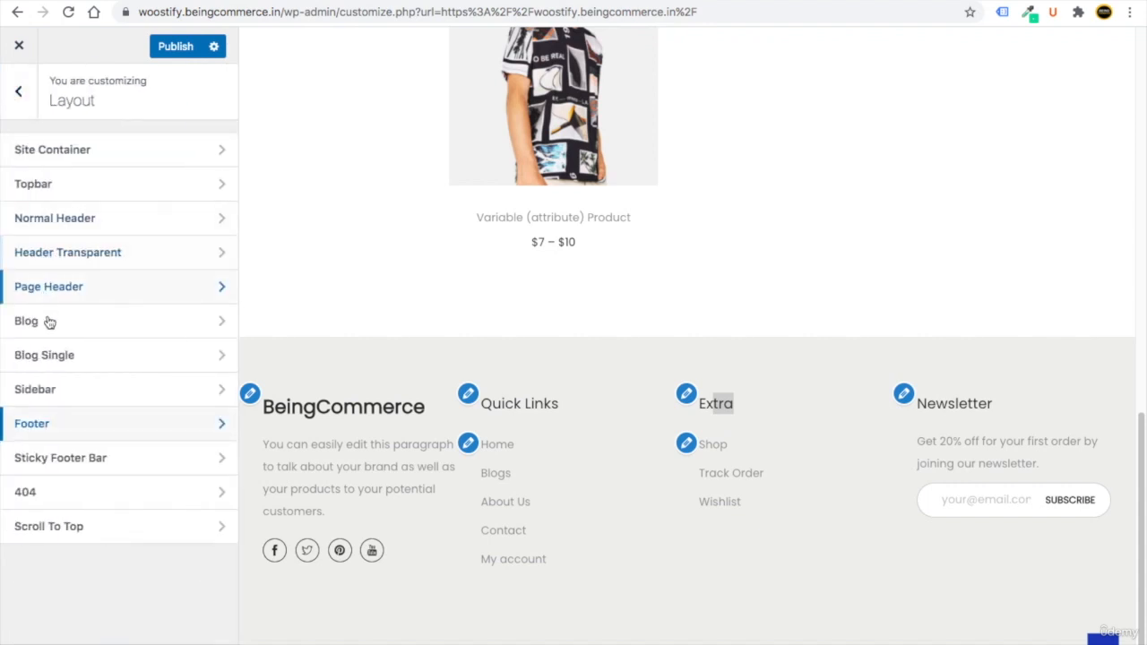
Step: Review the general and design settings of Scroll To Top against the shop page preview
click(76, 537)
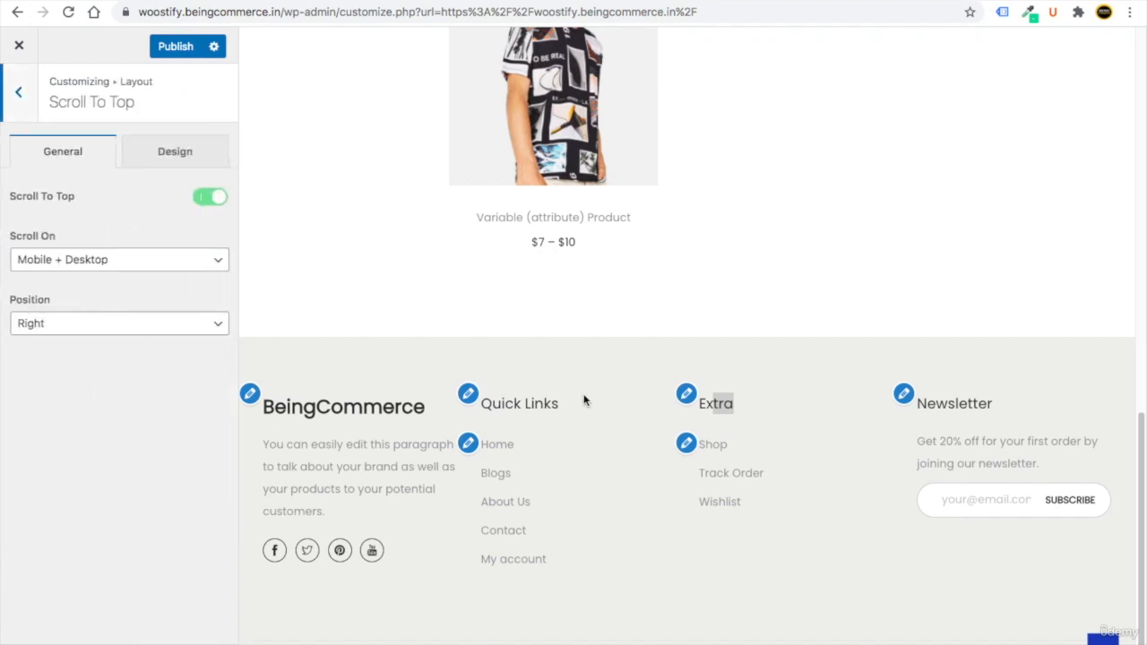
scroll(583, 402, up, 2)
scroll(584, 401, down, 2)
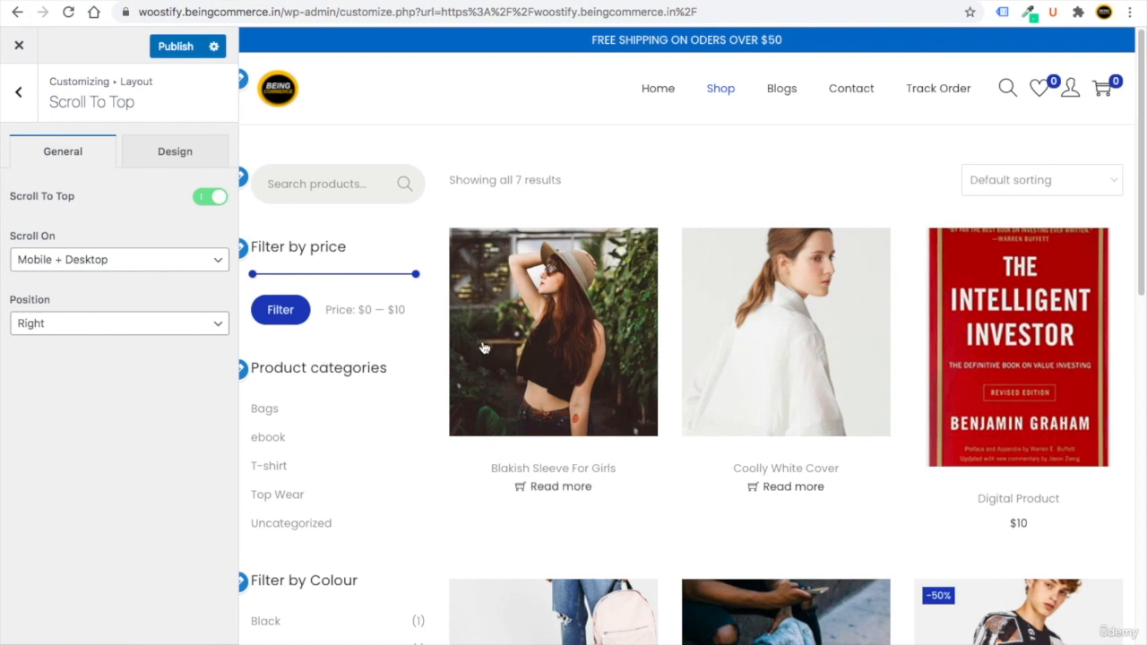
drag(49, 105, 135, 104)
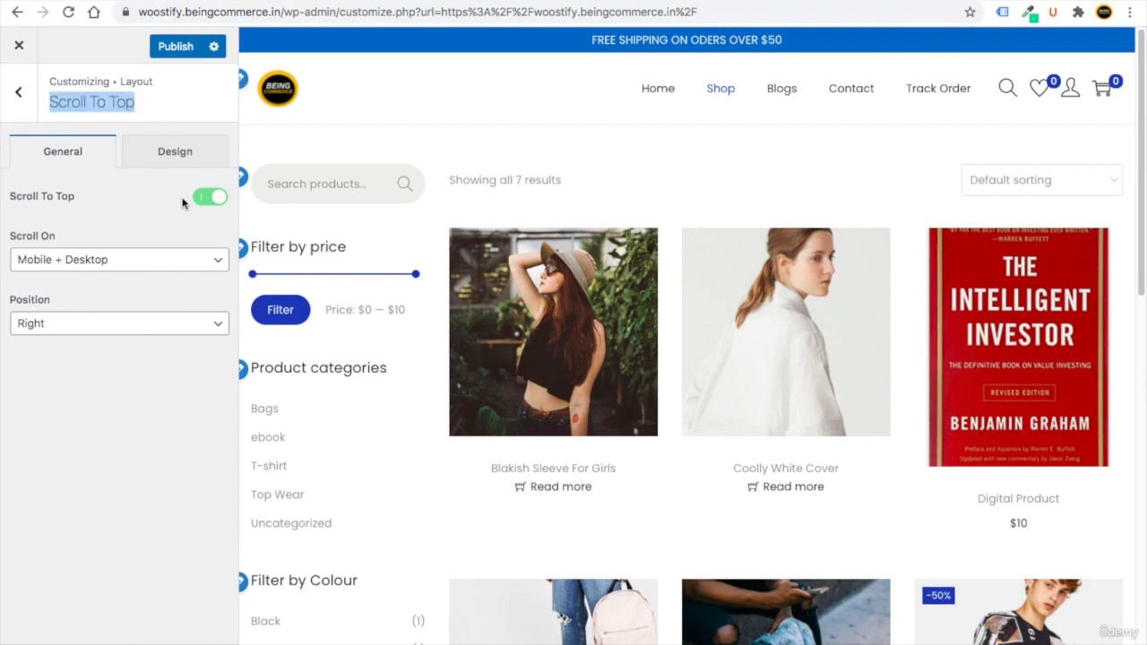
click(164, 159)
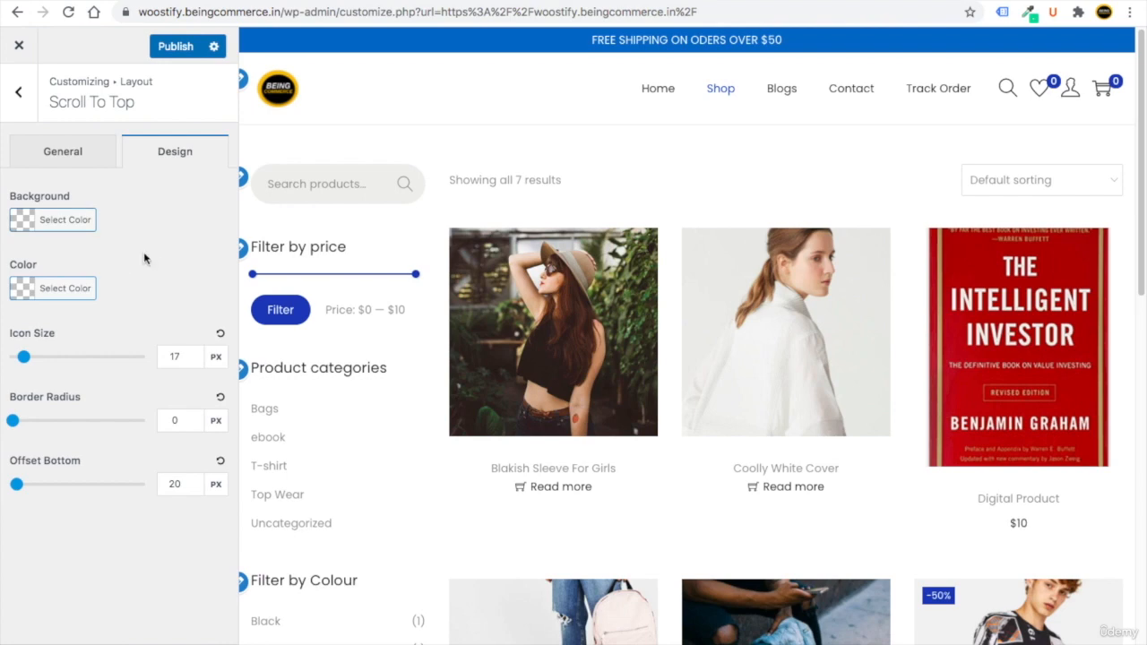
Step: Set the Scroll To Top icon size to 25 px, publish the change, and return to the main customizer sections
double_click(175, 355)
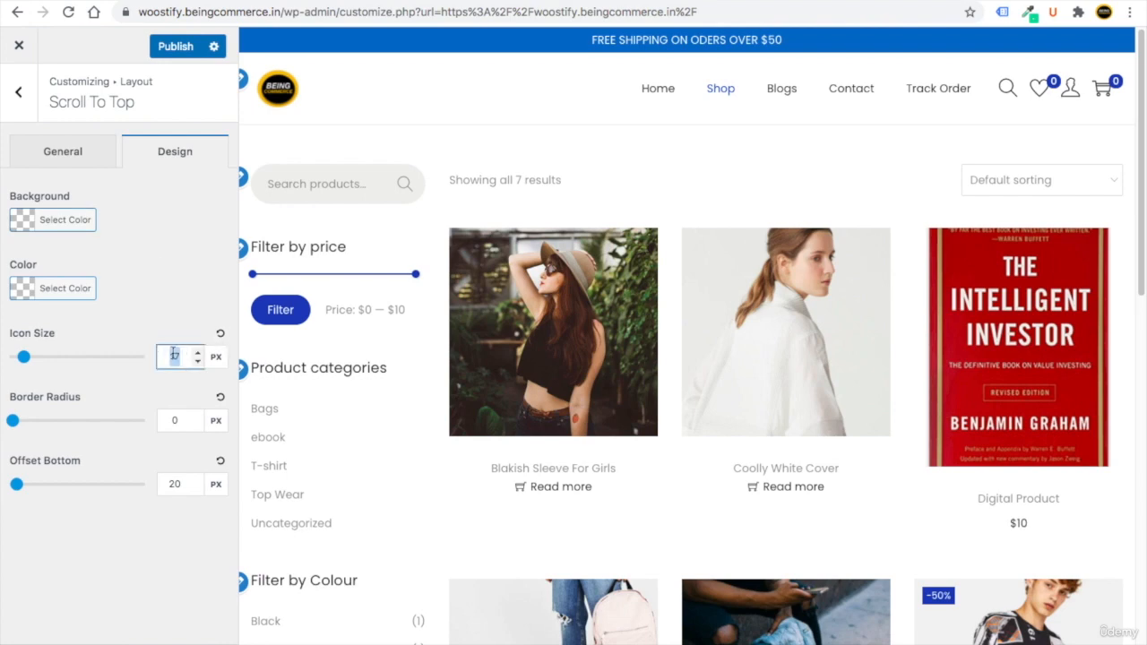
text(24)
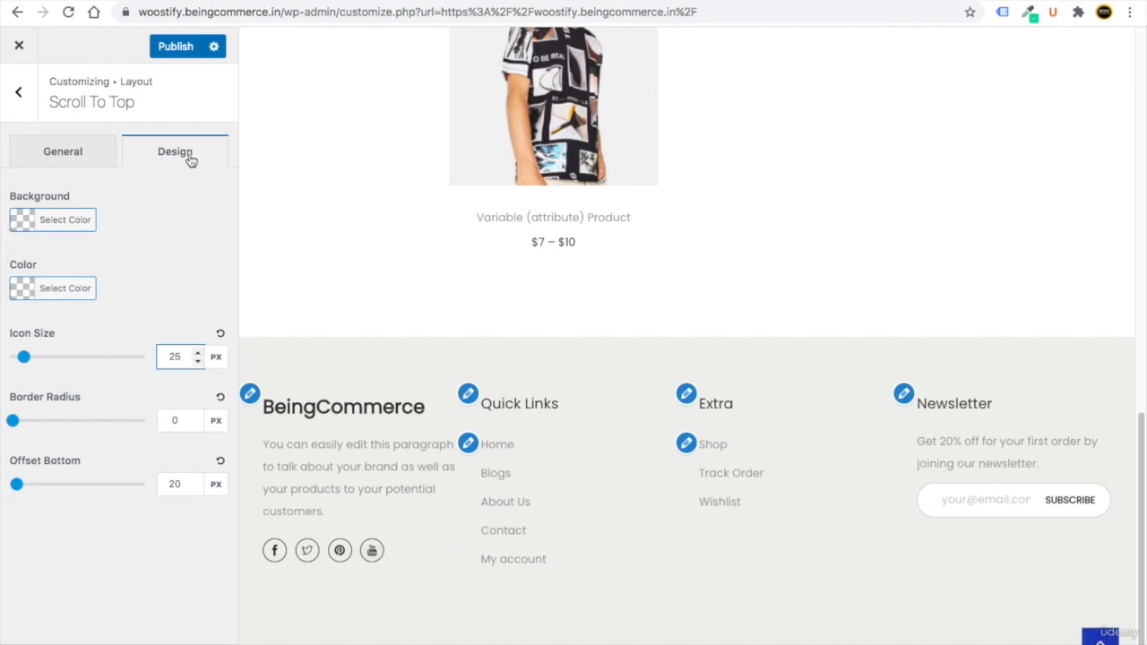
click(170, 49)
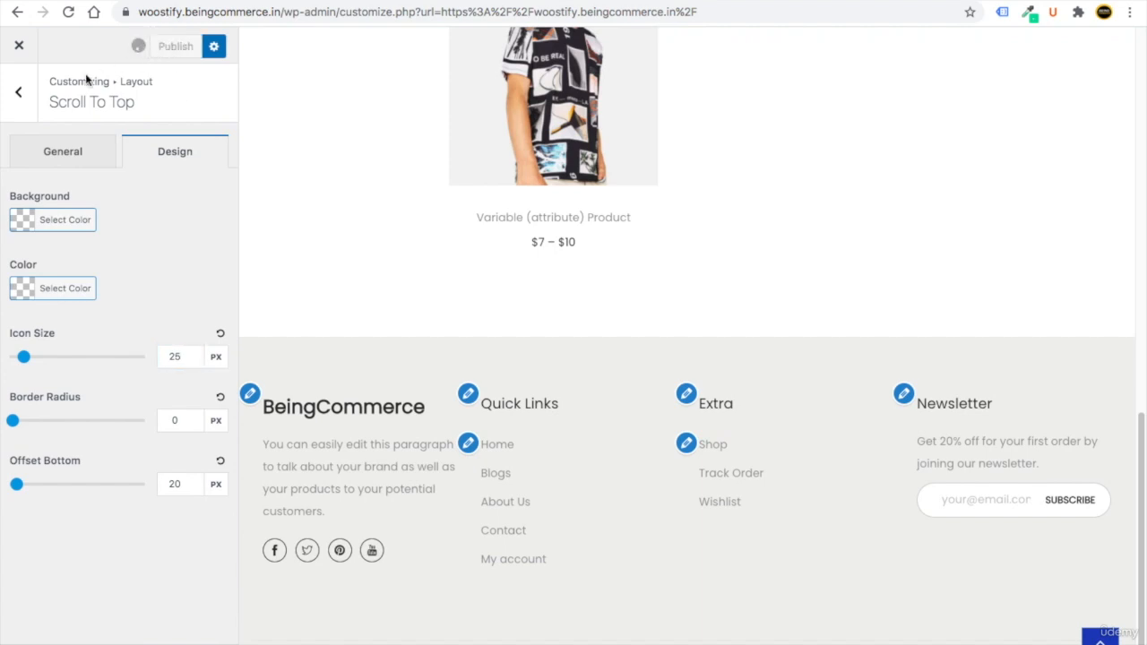
click(20, 107)
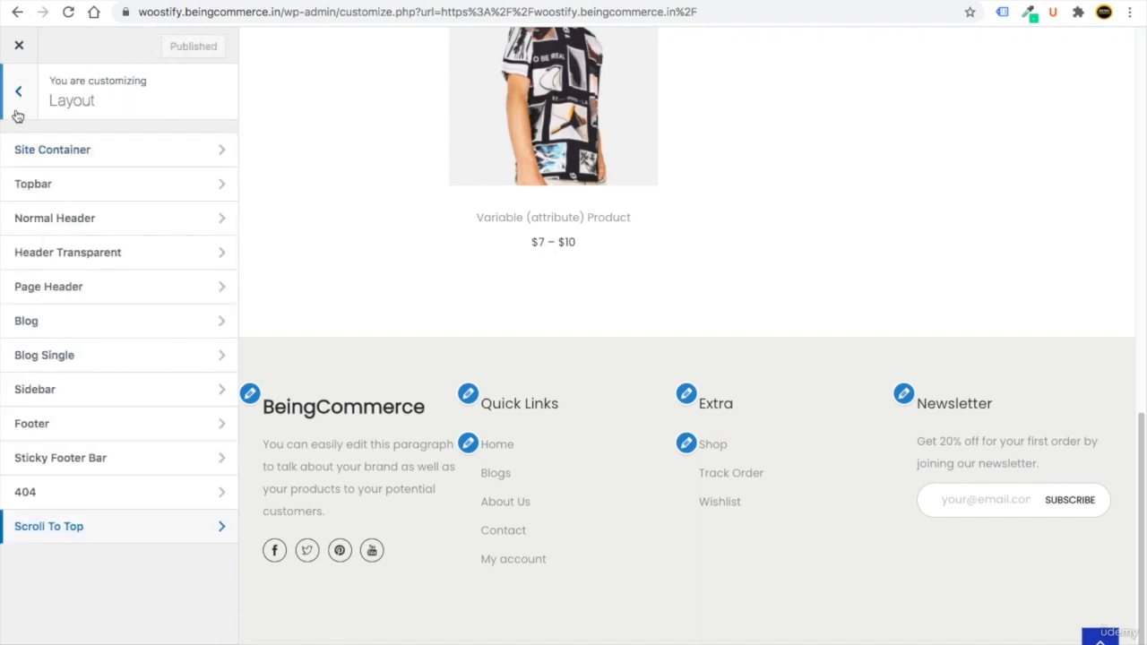
click(22, 108)
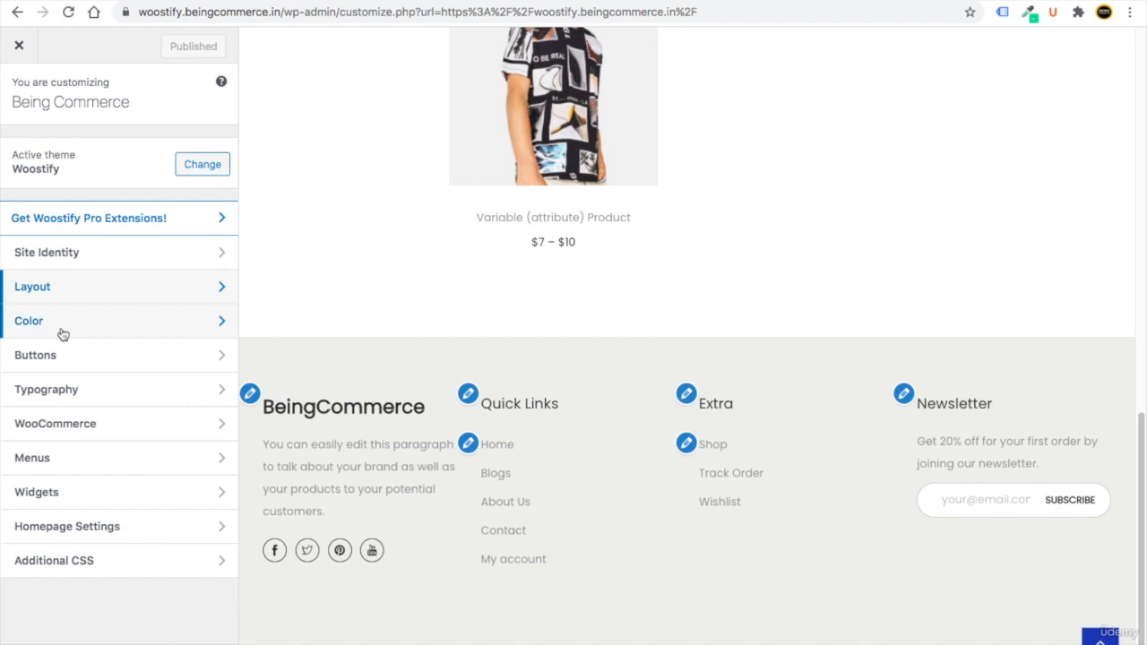
Step: Set the site's Theme Color to #22adc9 in the Color settings
click(61, 326)
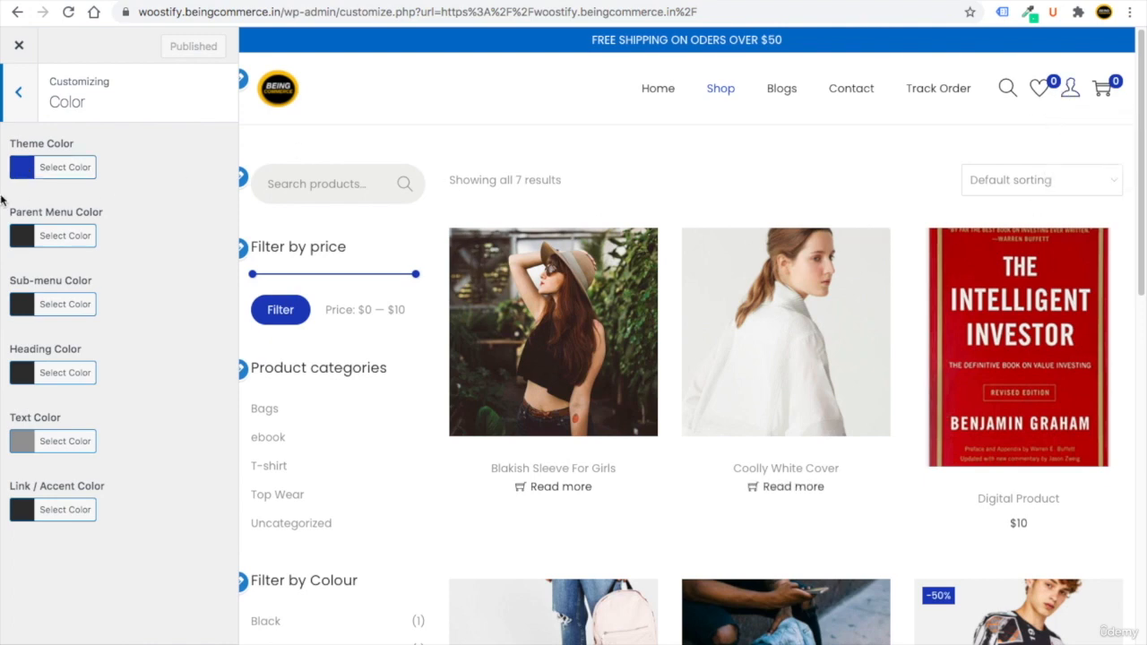
click(22, 170)
double_click(114, 167)
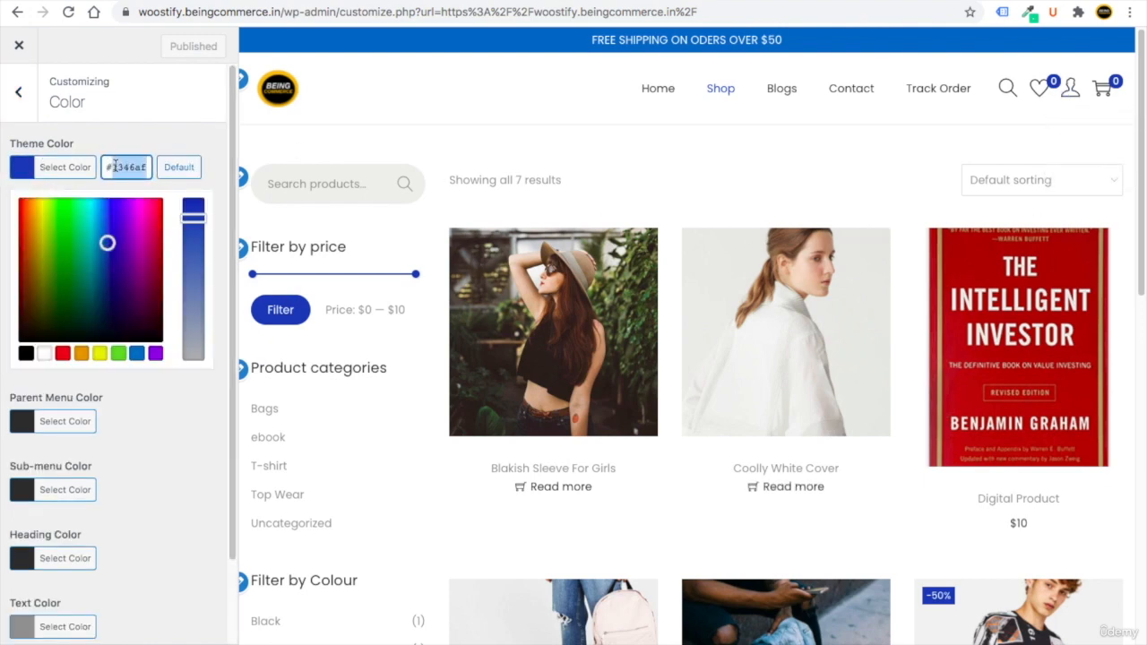
text(2222aa)
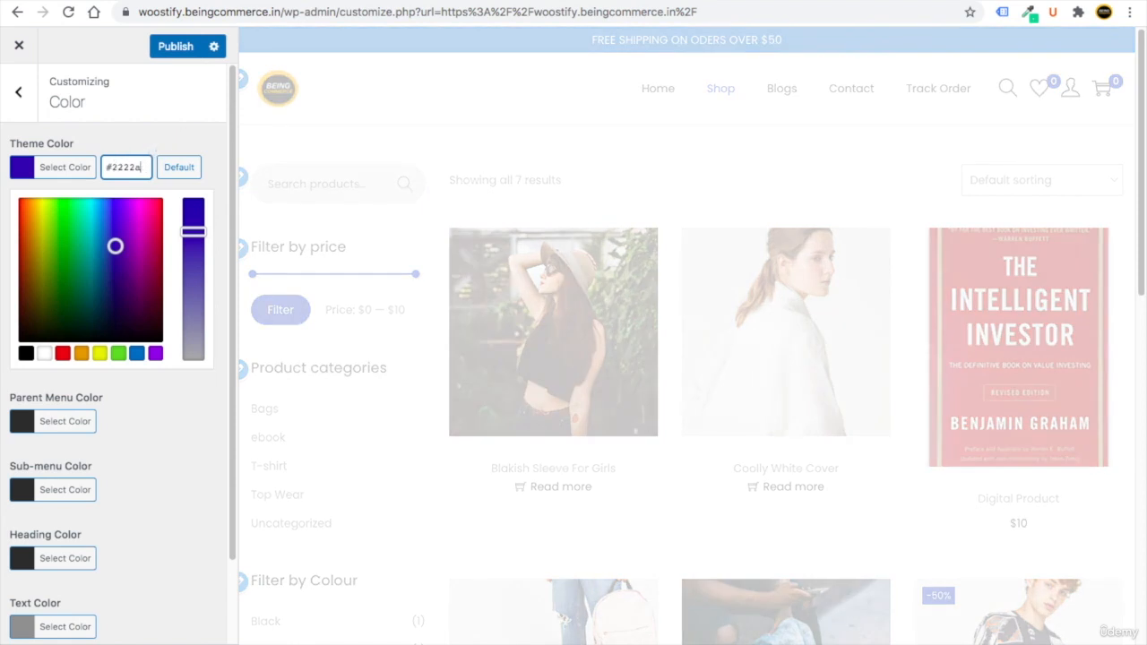
key(ctrl+a)
text(#22adc9)
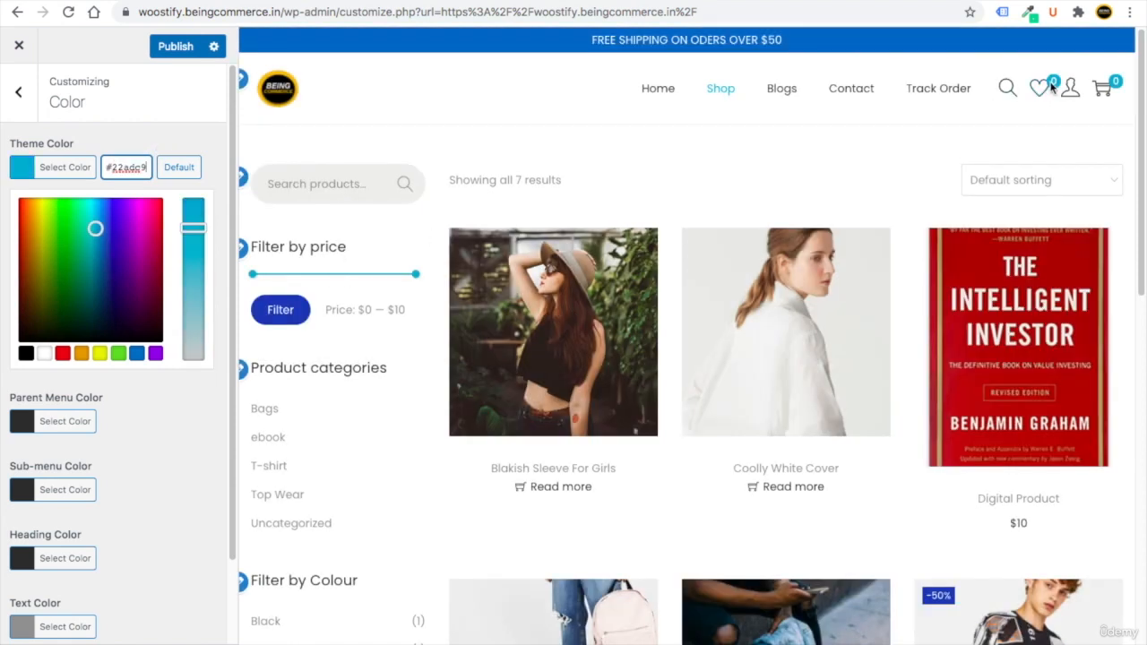
Step: Check the new theme color on the Home page preview and publish the change
click(658, 89)
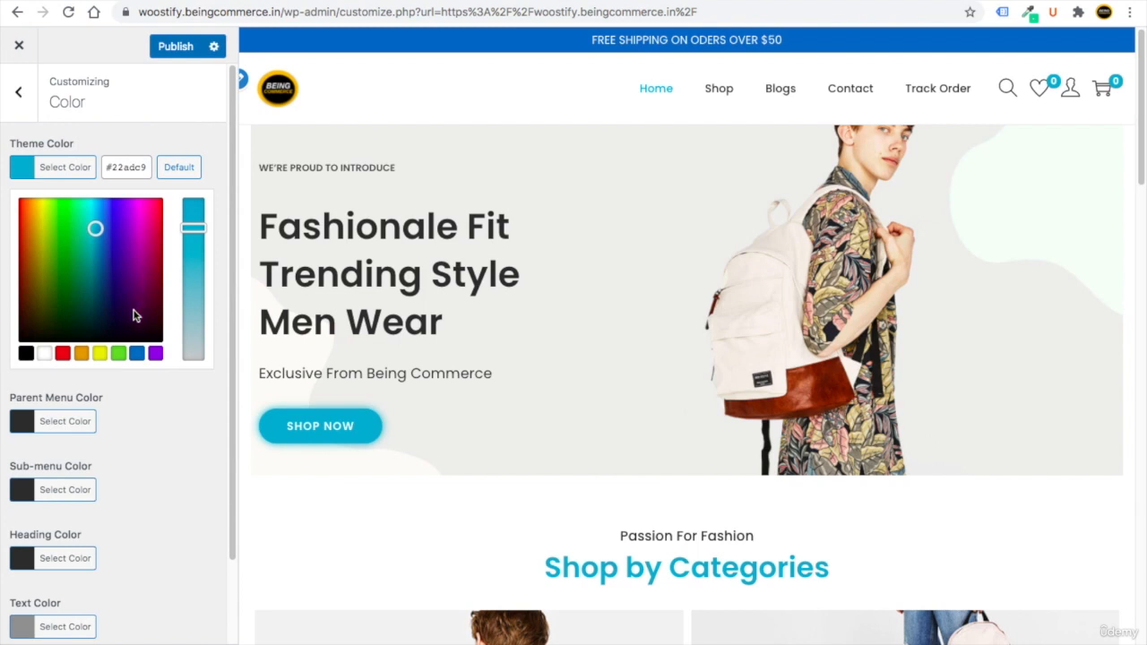
scroll(78, 519, down, 2)
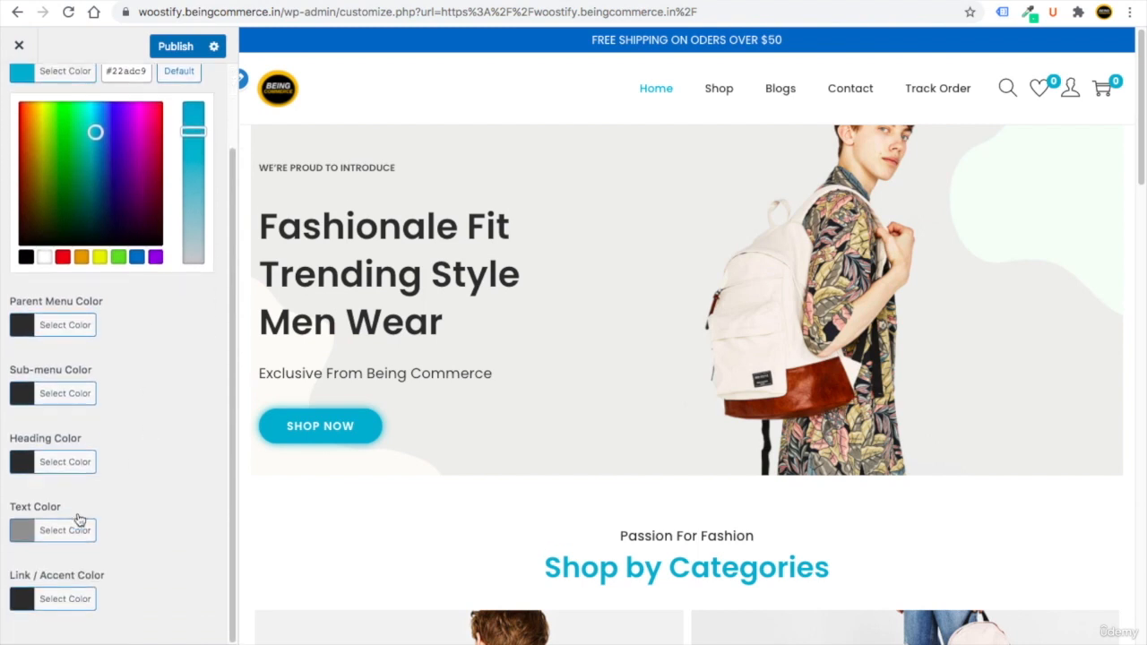
scroll(133, 370, up, 2)
click(178, 46)
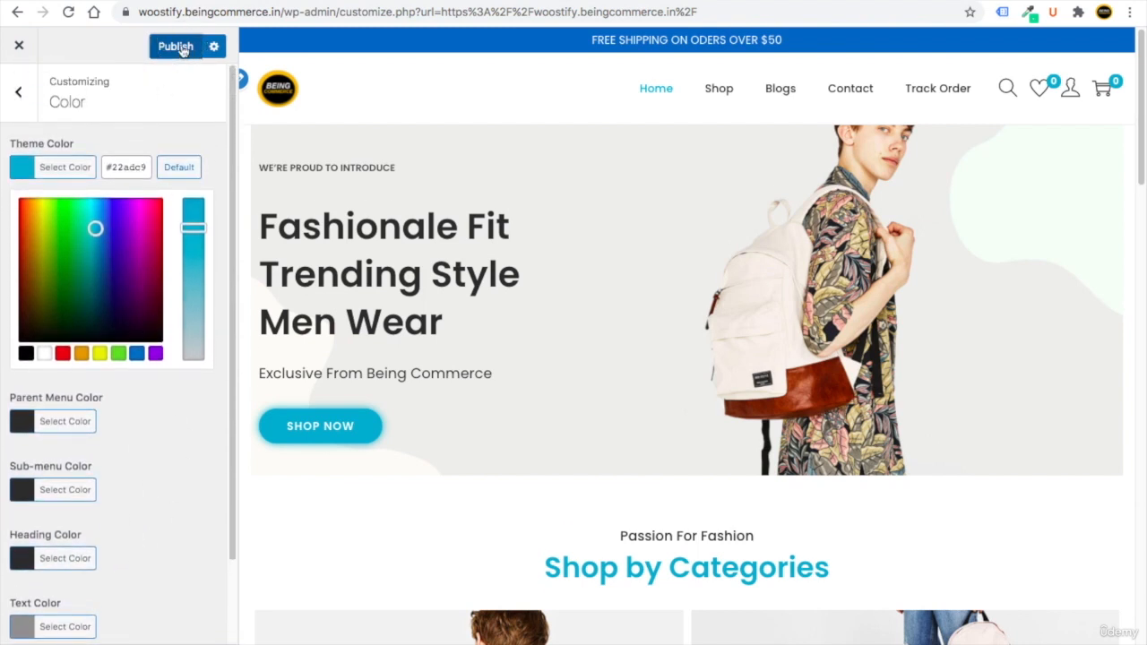
click(18, 91)
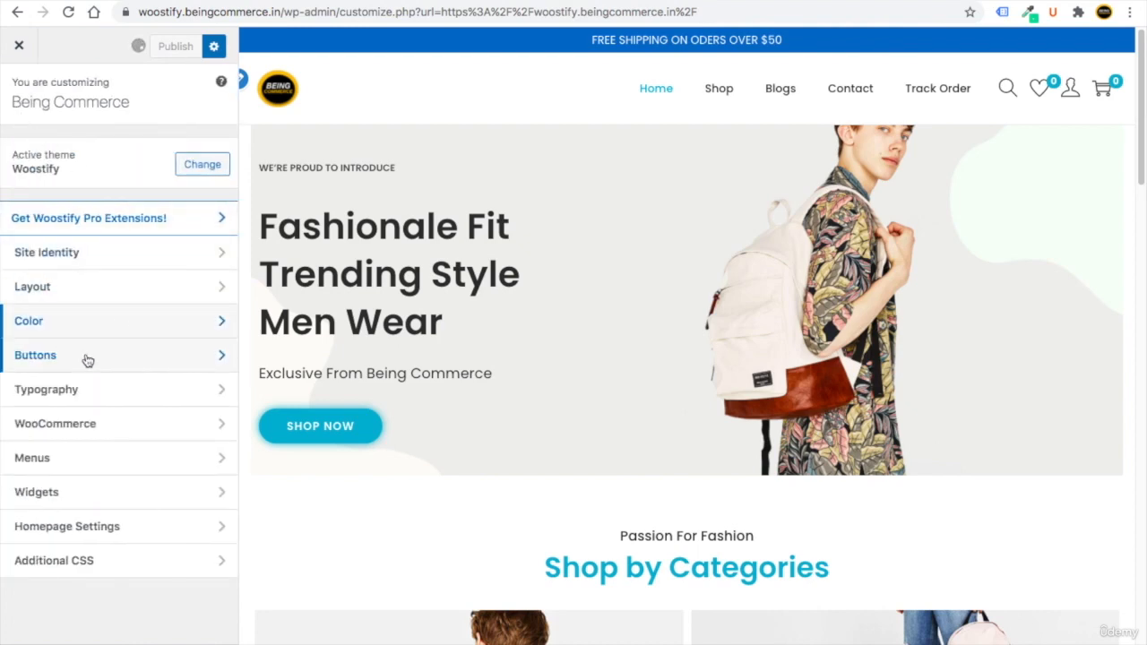
Step: Set the buttons' Background Color to #22adc9 with the Shop page in the preview, and publish the change
click(87, 359)
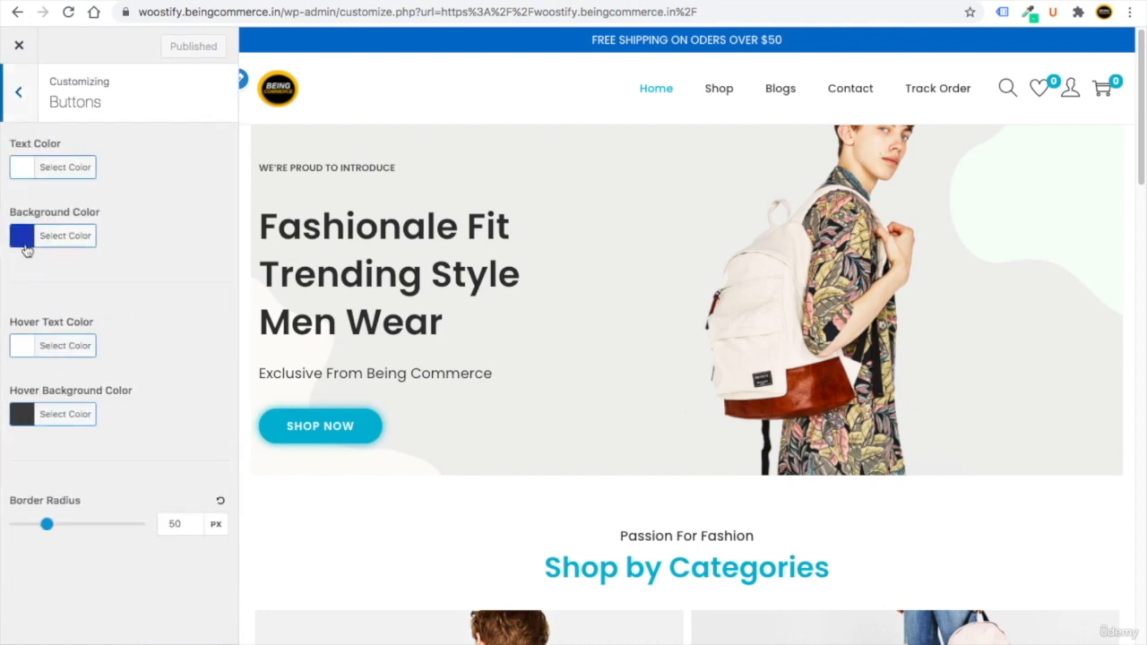
click(709, 91)
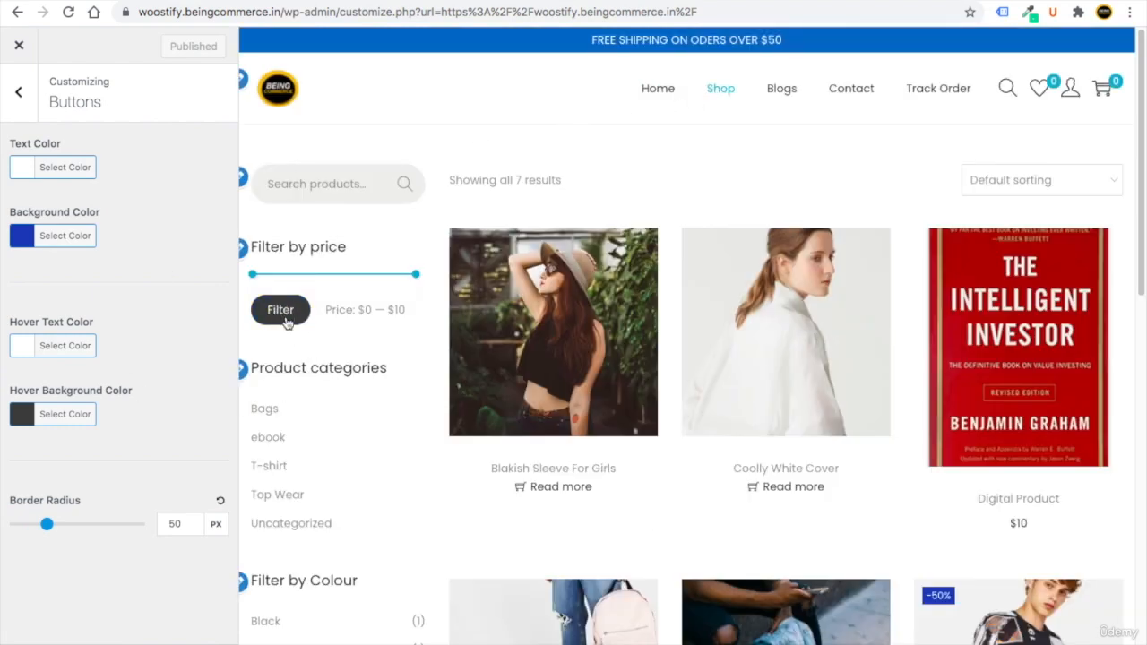
click(64, 235)
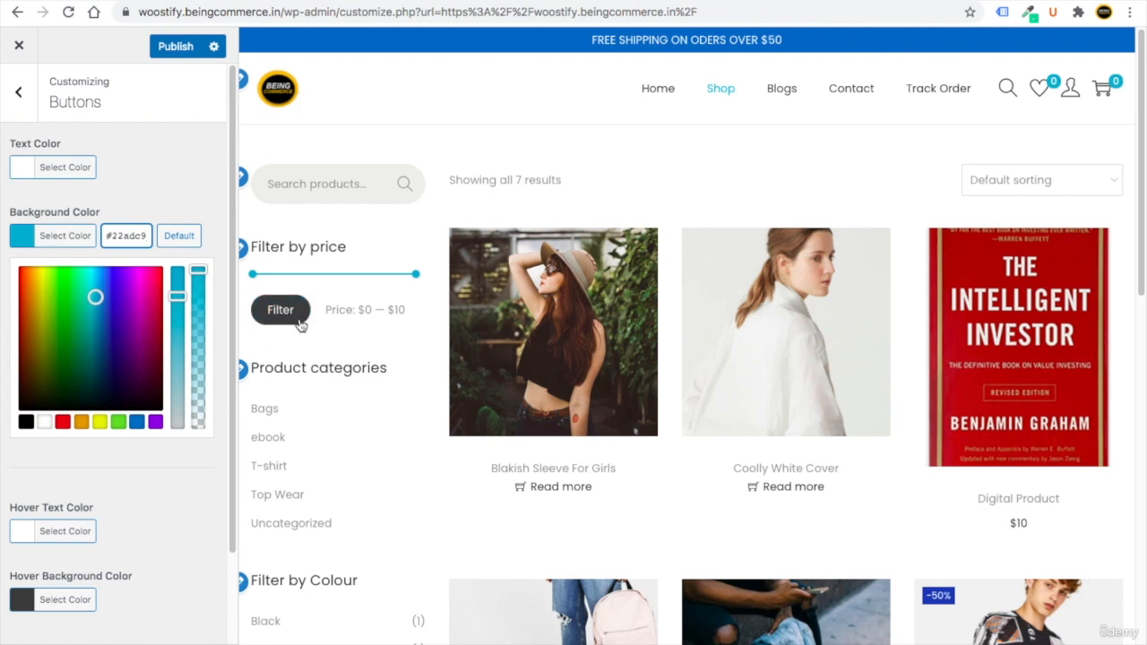
click(148, 123)
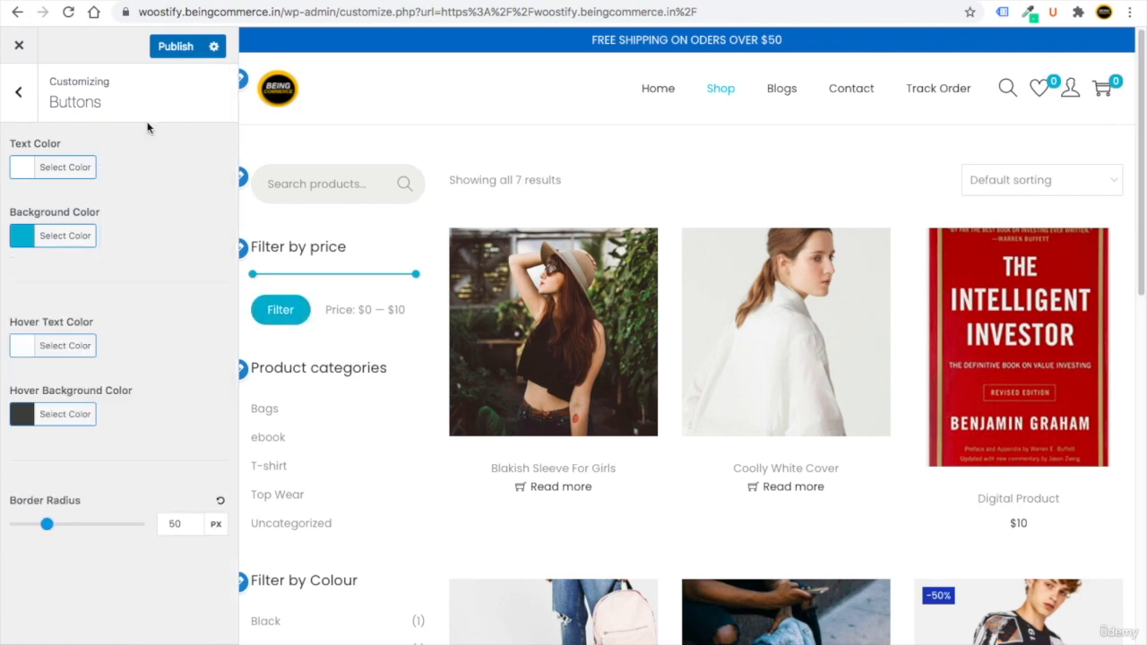
click(168, 45)
click(30, 107)
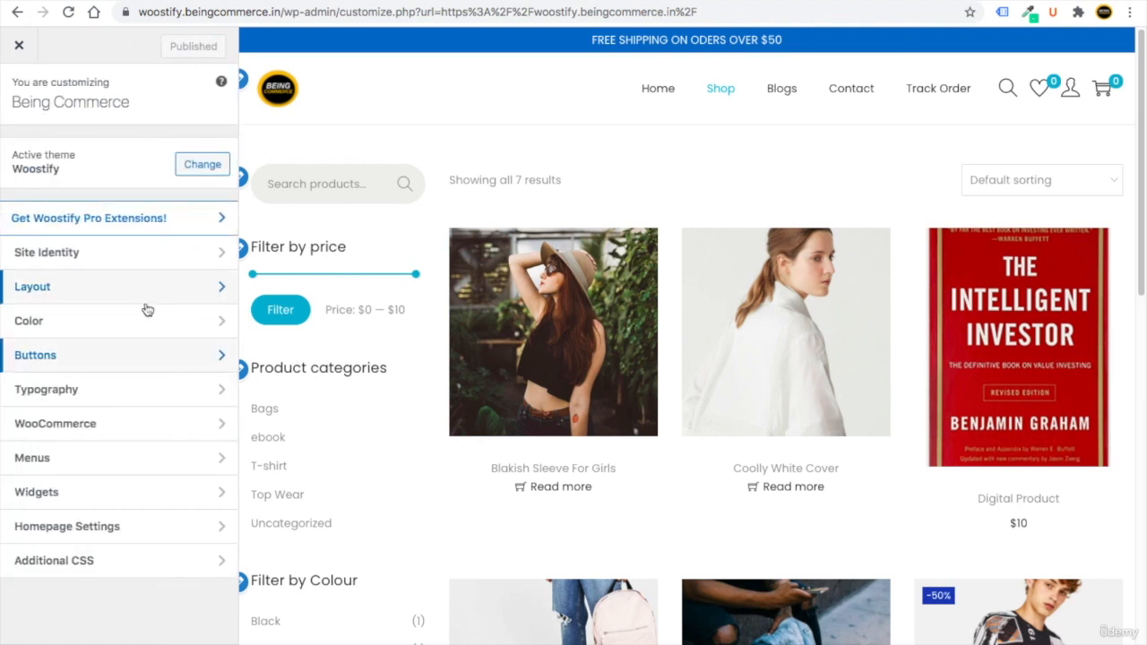
Step: Set the site's Text Color to #474747 in the Color settings and publish the change
click(92, 319)
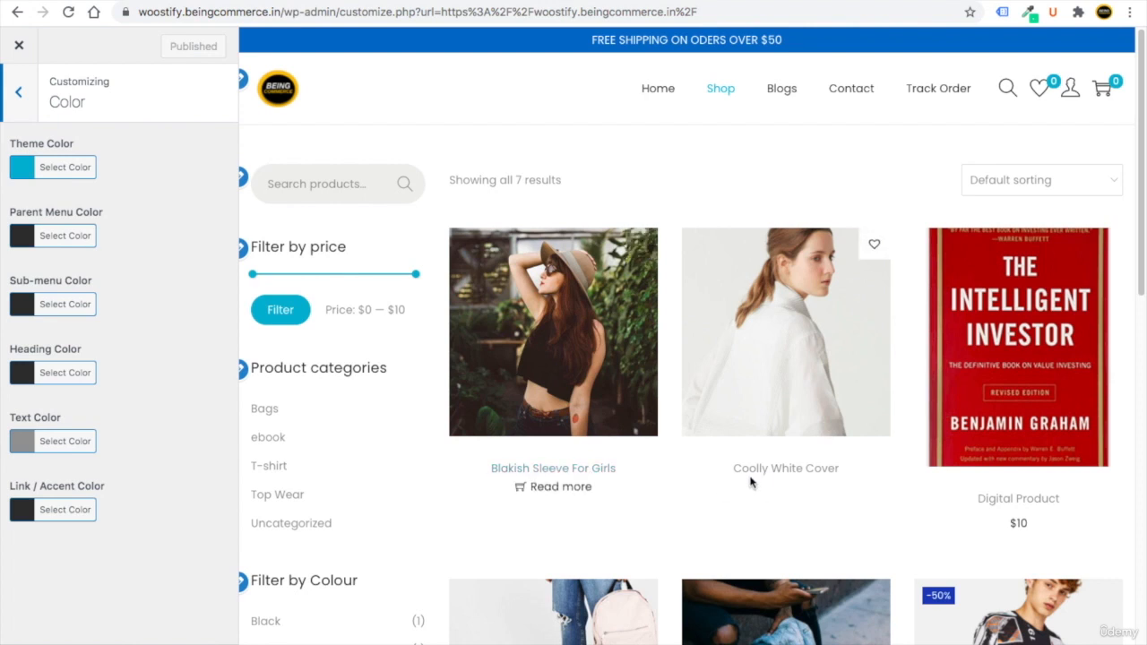
click(27, 441)
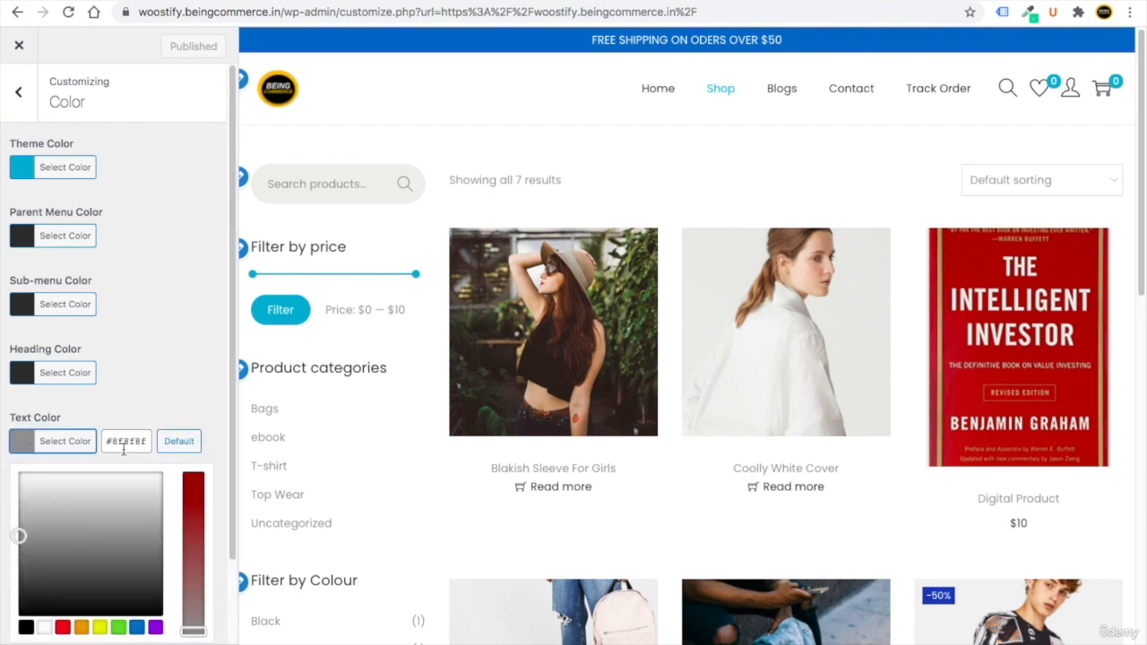
double_click(125, 442)
text(4)
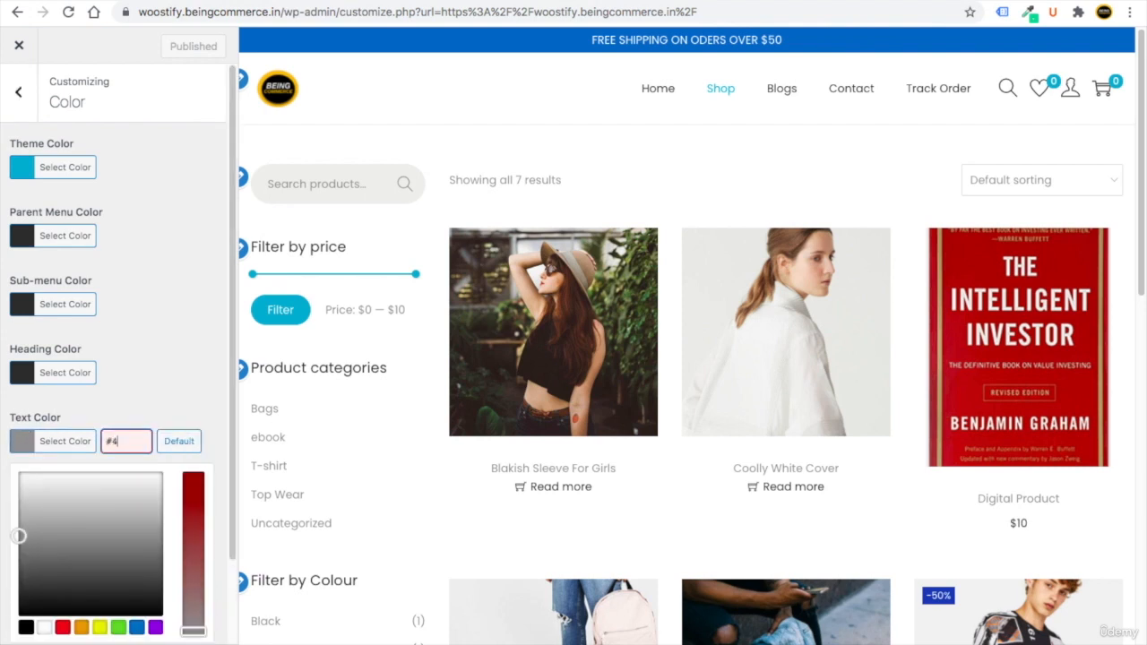
text(74747)
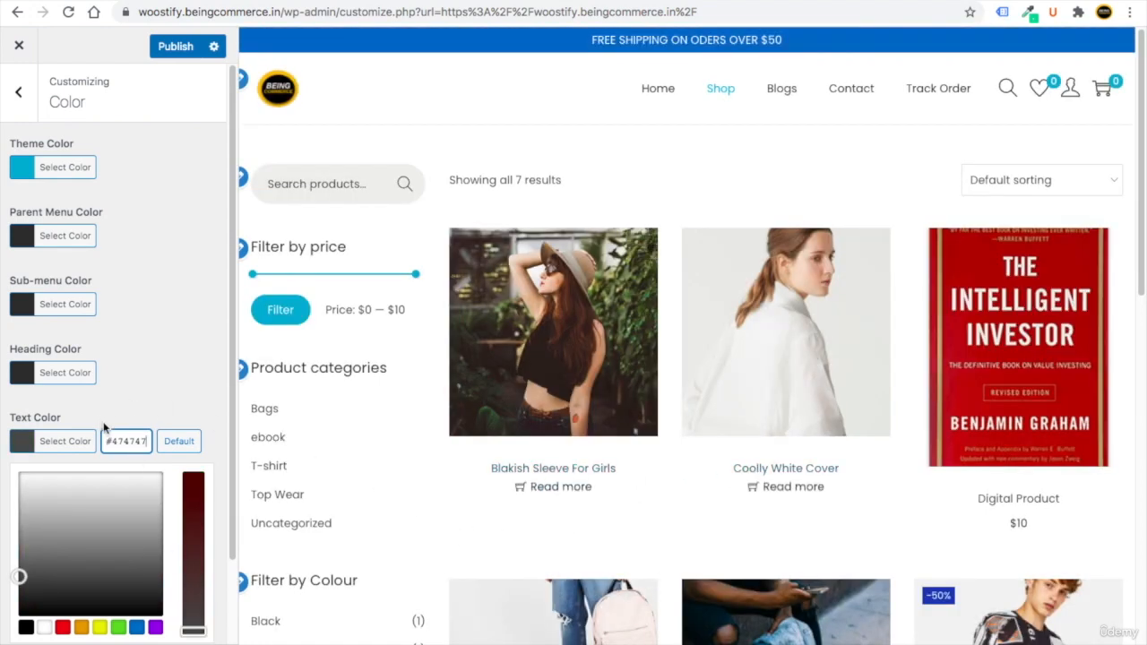
click(175, 45)
click(18, 92)
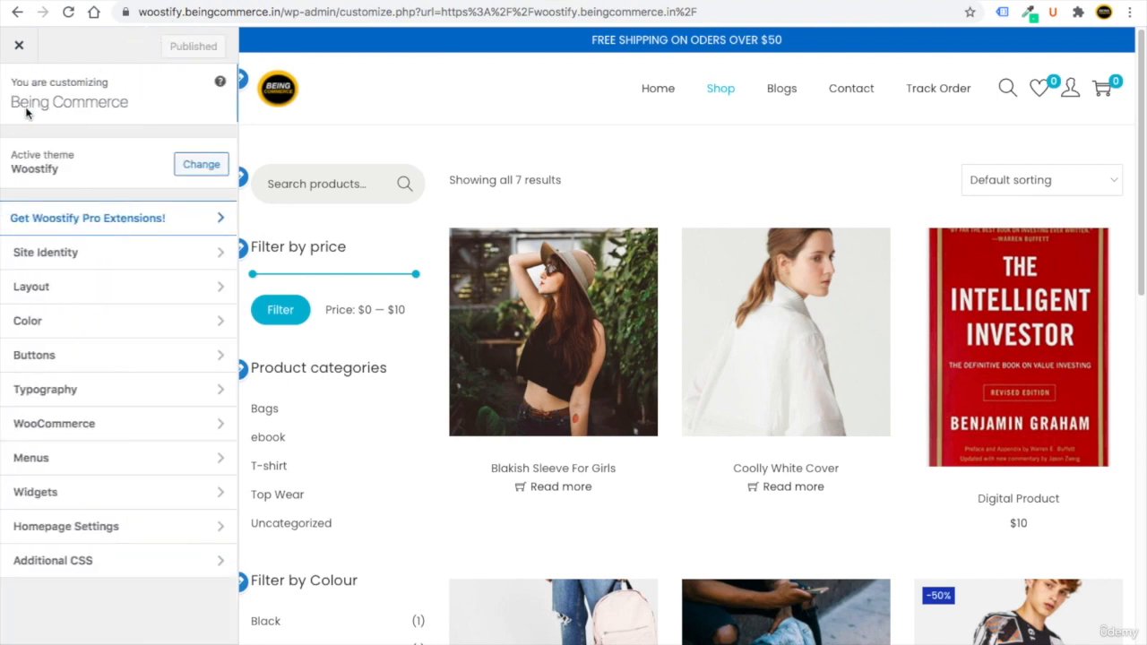
Step: Try out the WooCommerce store notice by enabling it for the Shop page preview and switching it off again
click(86, 429)
click(89, 148)
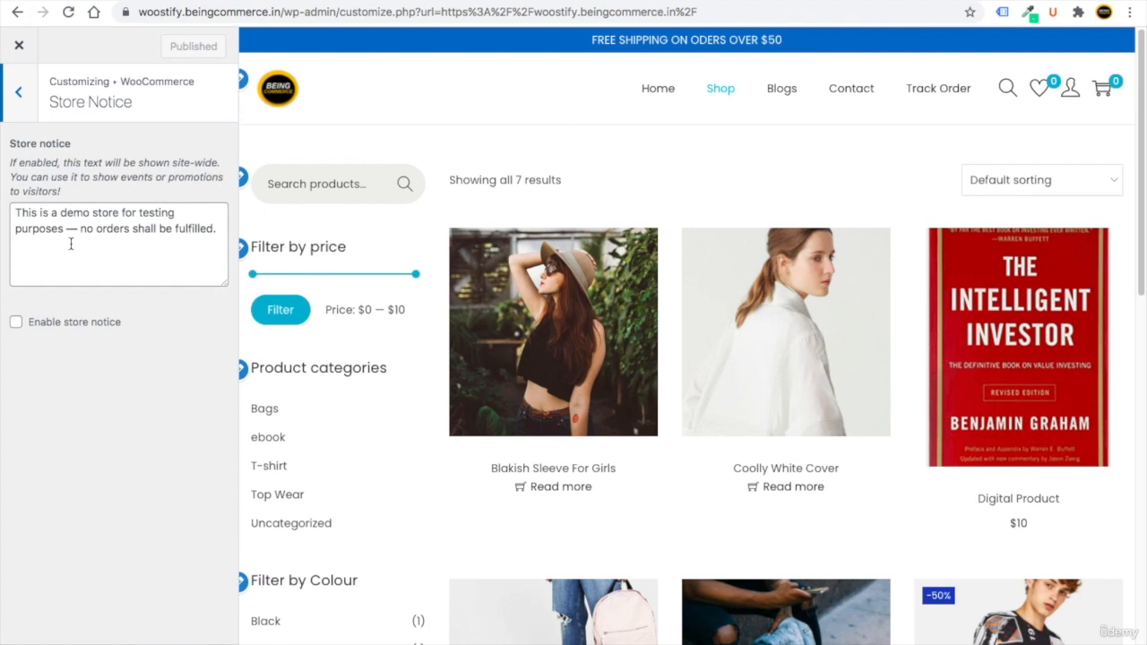
drag(215, 231, 13, 215)
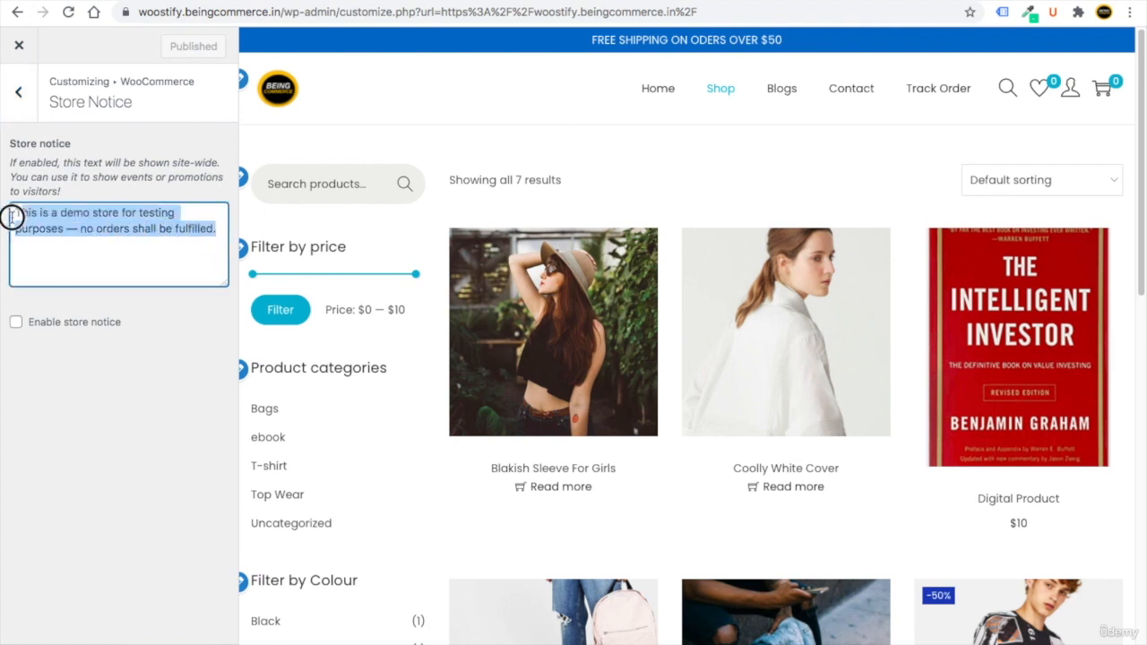
click(16, 323)
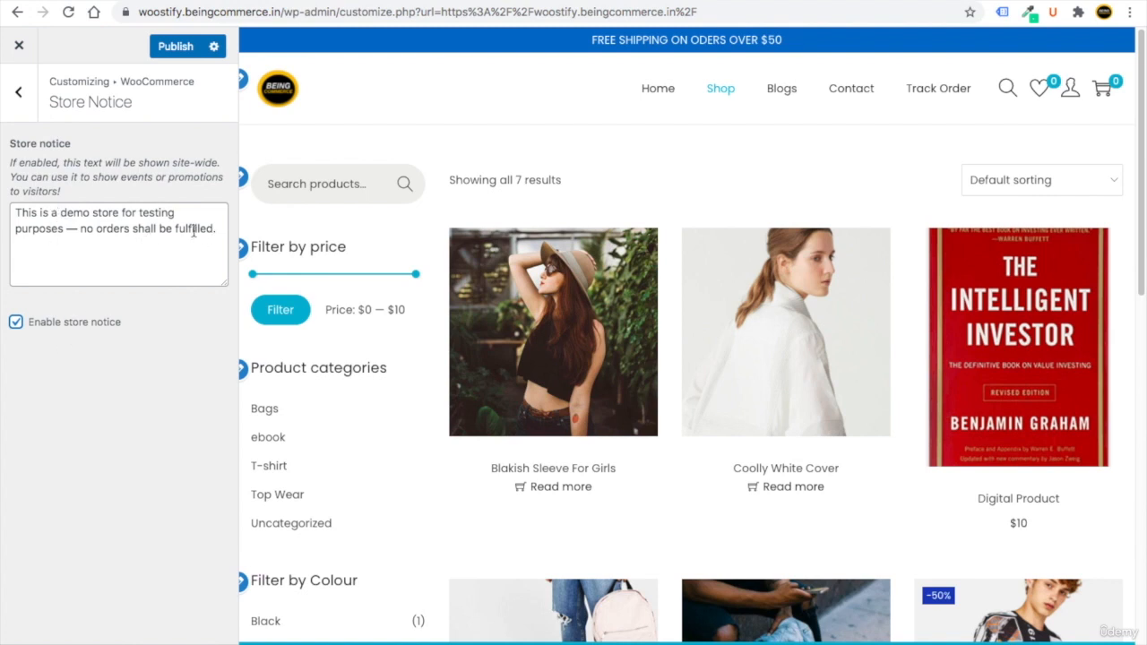
drag(216, 232, 12, 210)
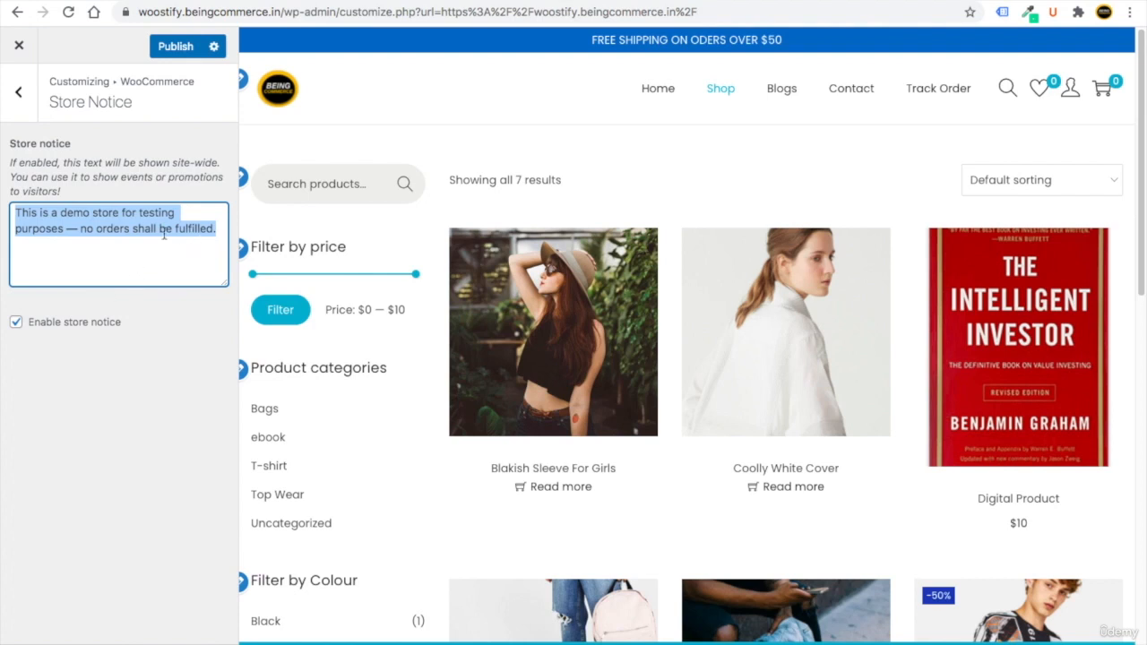
click(17, 320)
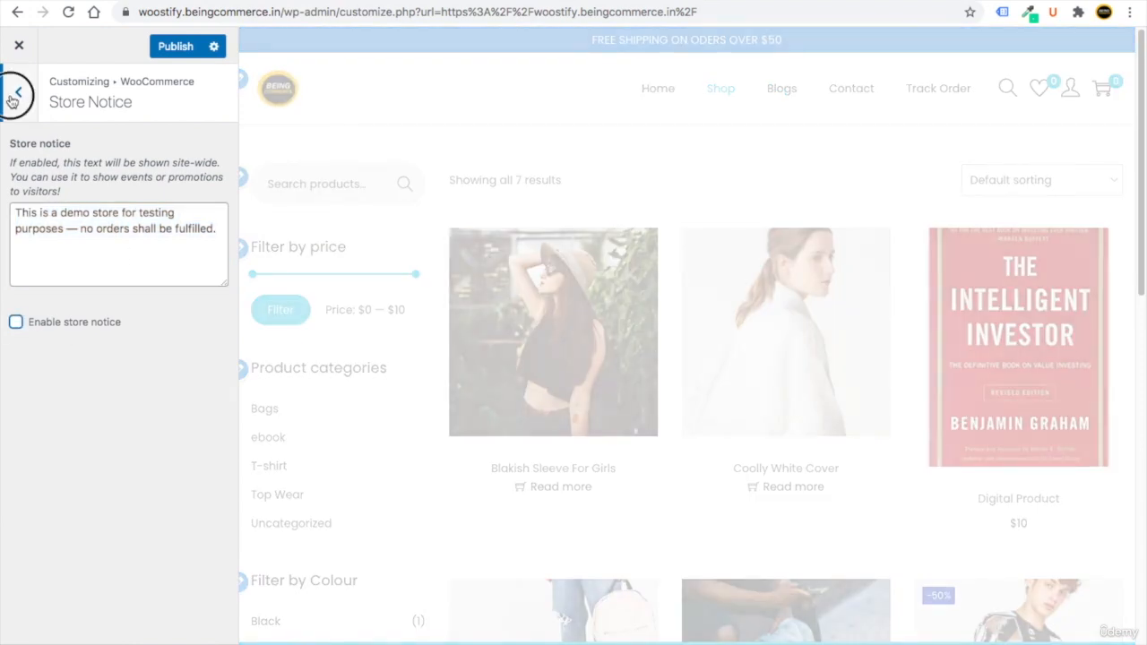
Step: Review the WooCommerce Product Catalog display, sorting and products-per-row settings
click(18, 91)
click(89, 195)
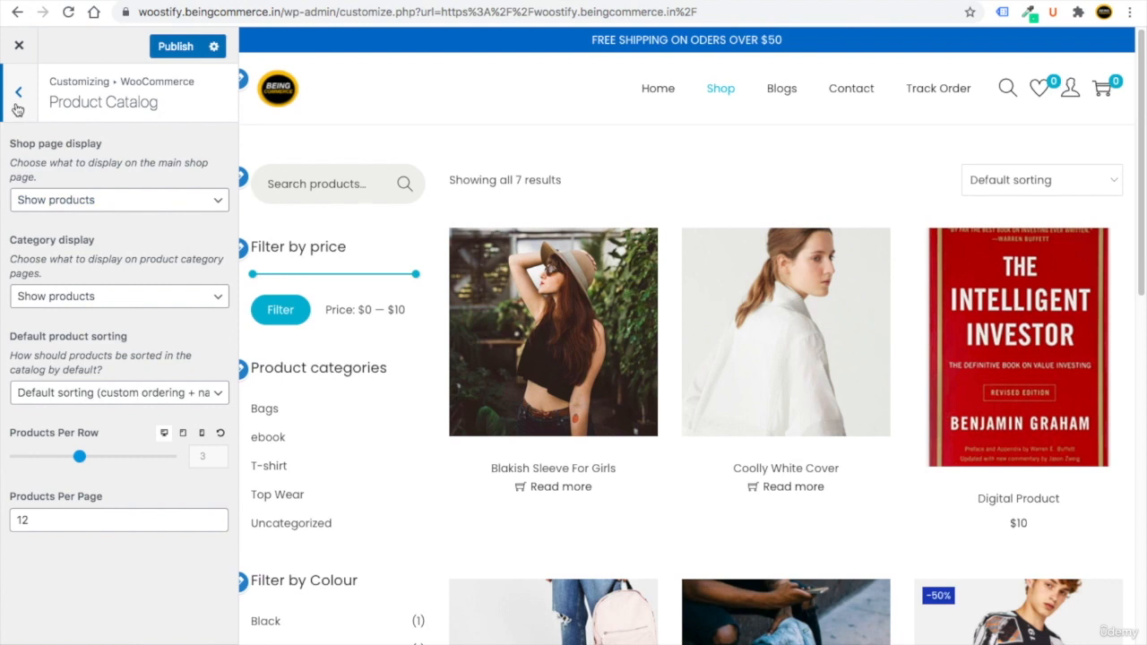
click(17, 103)
Step: Set the product images' thumbnail cropping to a custom 3:4 aspect ratio and check it on the Shop page preview
click(98, 218)
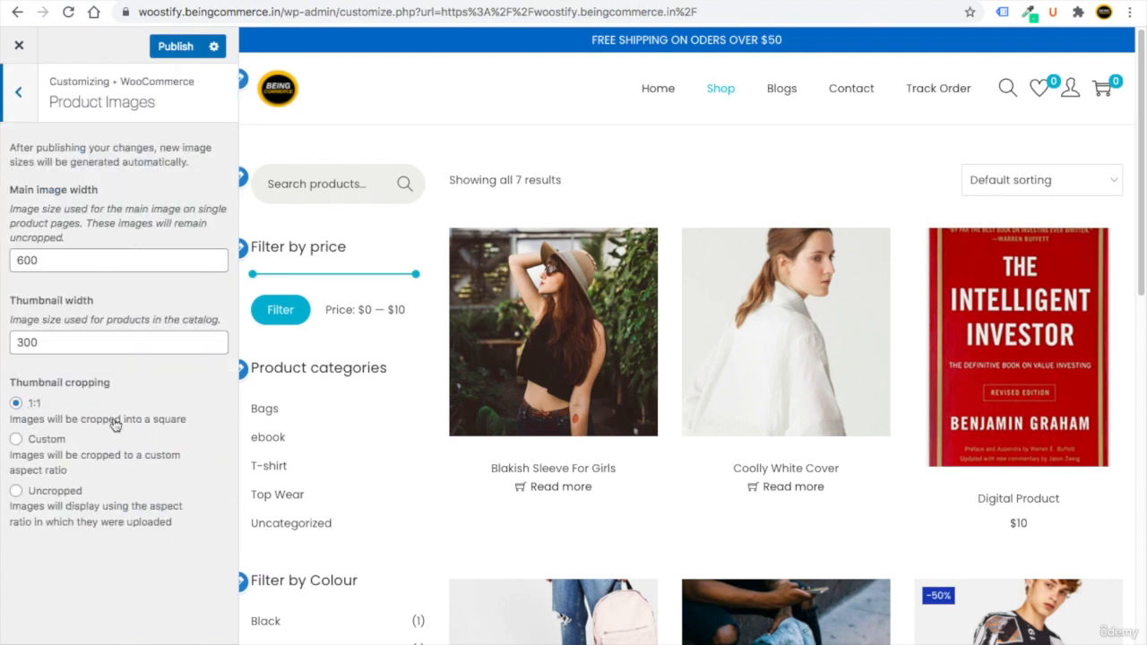
click(17, 439)
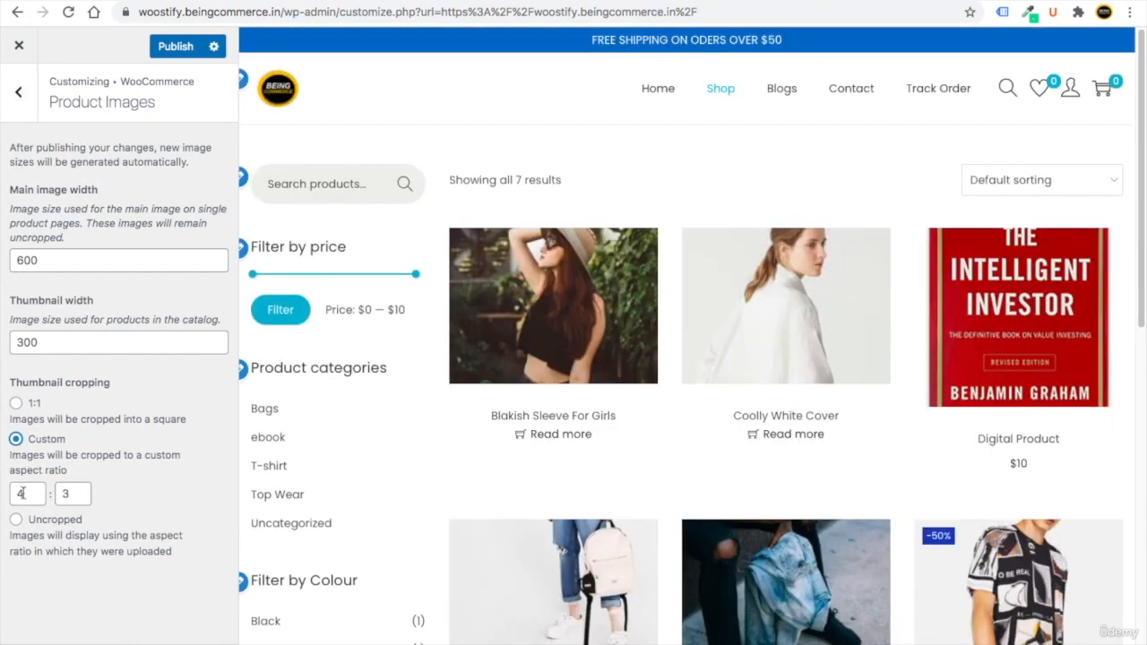
double_click(21, 493)
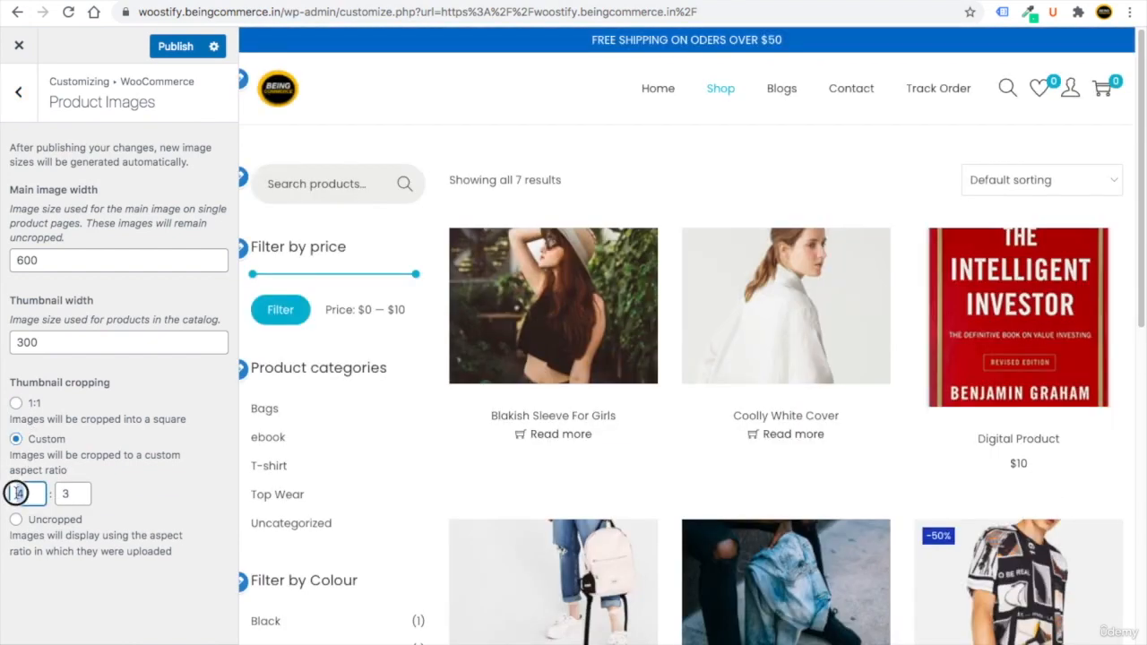
text(3)
double_click(64, 494)
text(4)
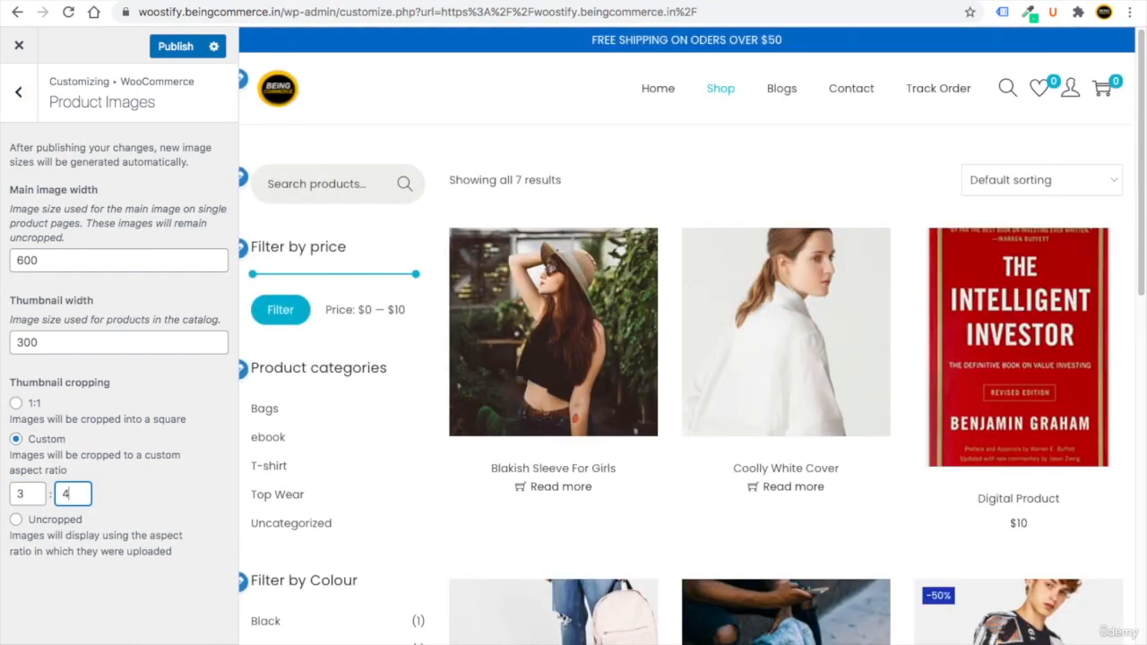
scroll(503, 481, down, 6)
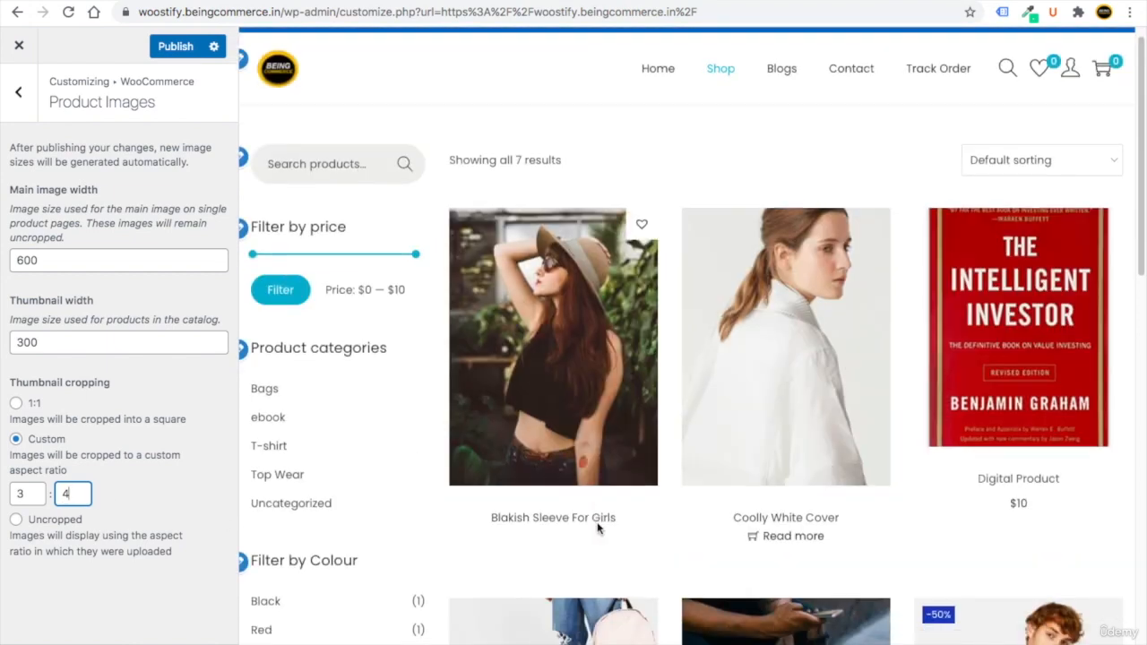
scroll(599, 528, up, 6)
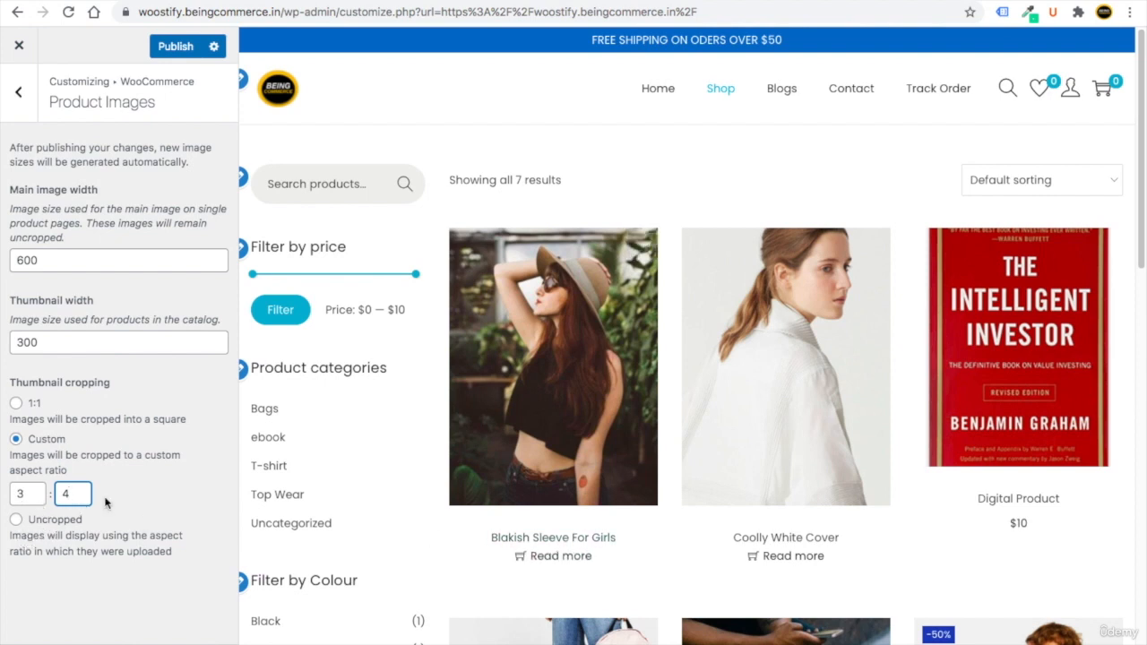
Step: Publish the thumbnail cropping change and open the WooCommerce Checkout settings
click(179, 45)
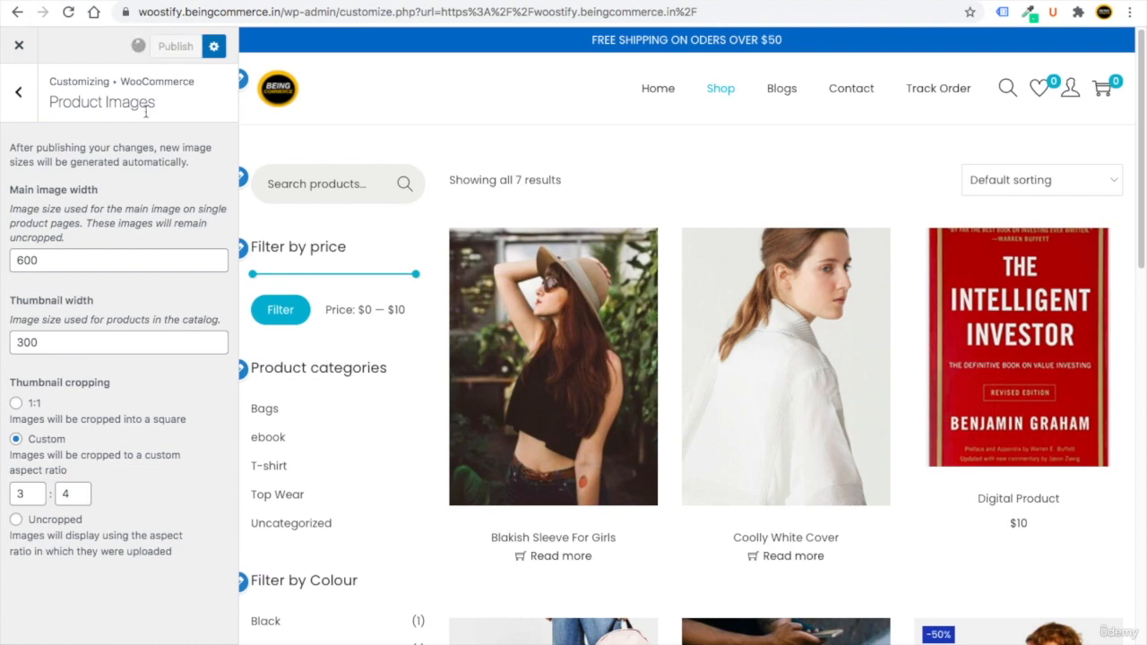
click(17, 93)
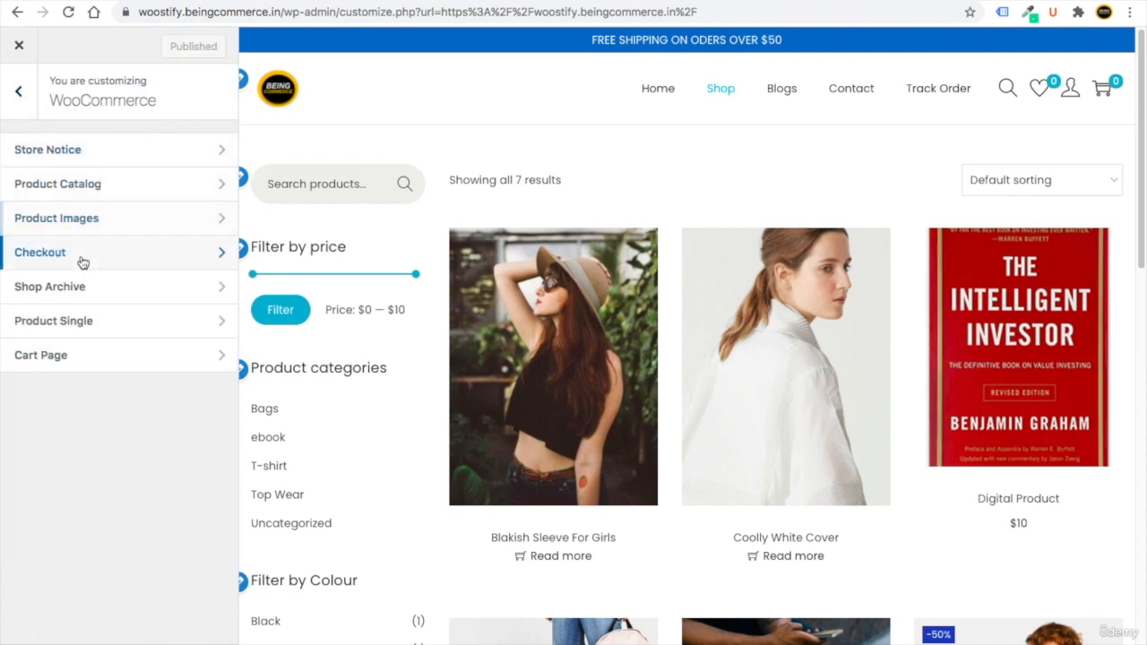
click(40, 253)
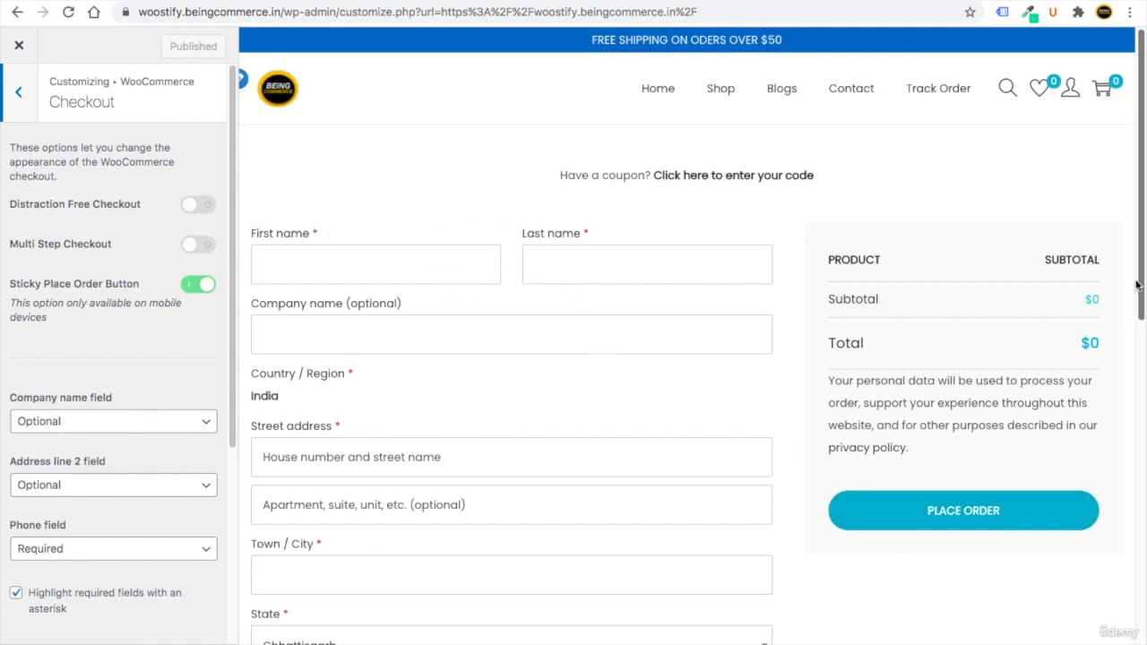
Step: Enable Multi Step Checkout and Distraction Free Checkout for the WooCommerce checkout page
drag(1136, 288, 236, 250)
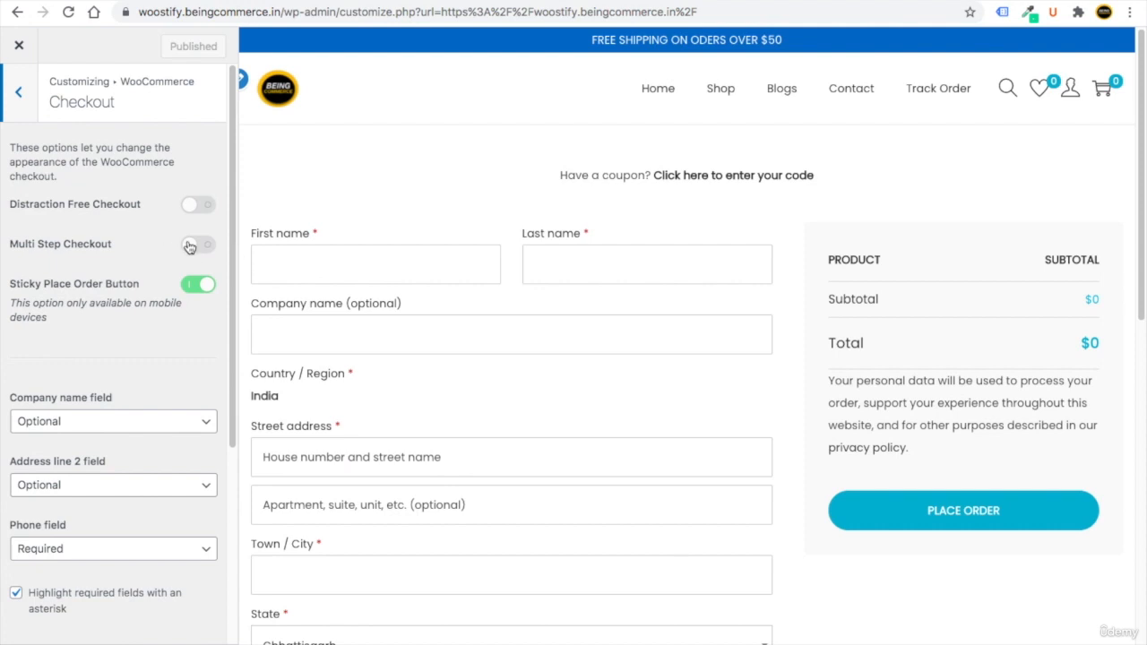
click(198, 244)
click(198, 205)
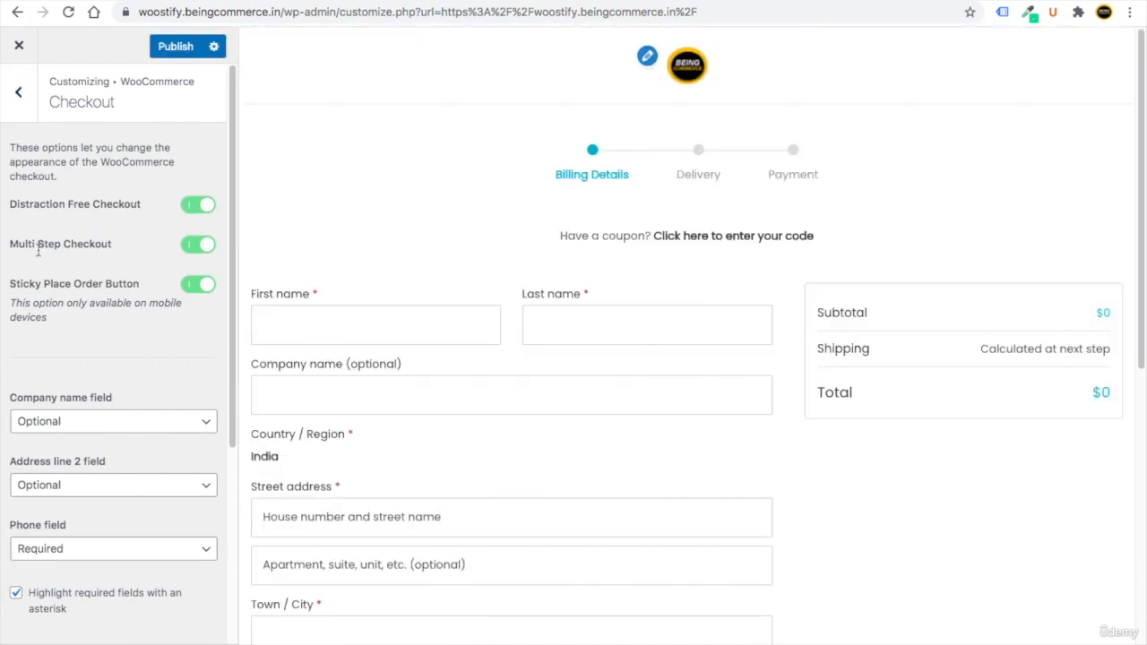
drag(19, 244, 84, 244)
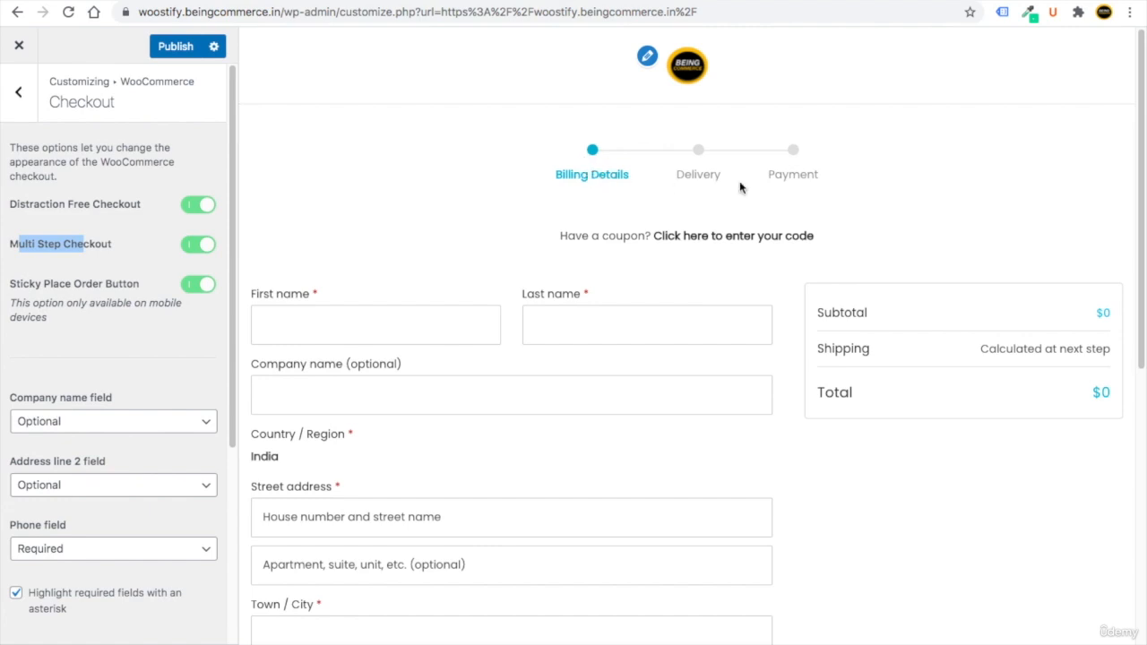
click(22, 210)
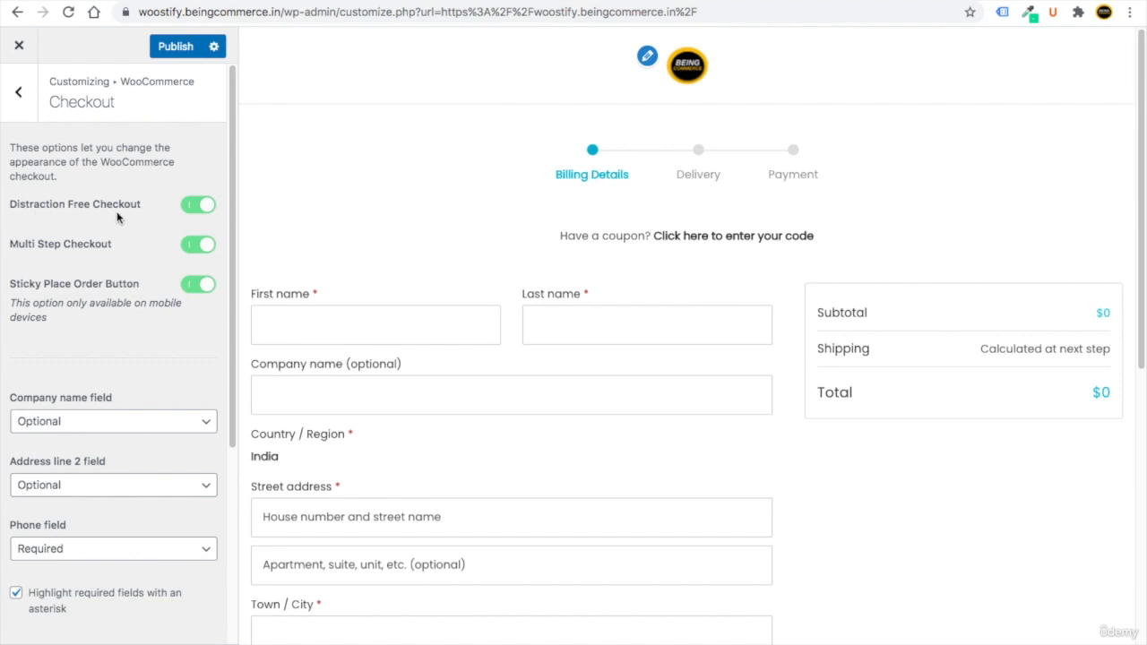
Step: Compare the checkout preview with Distraction Free Checkout off and on again, and publish the checkout settings with it enabled
click(182, 208)
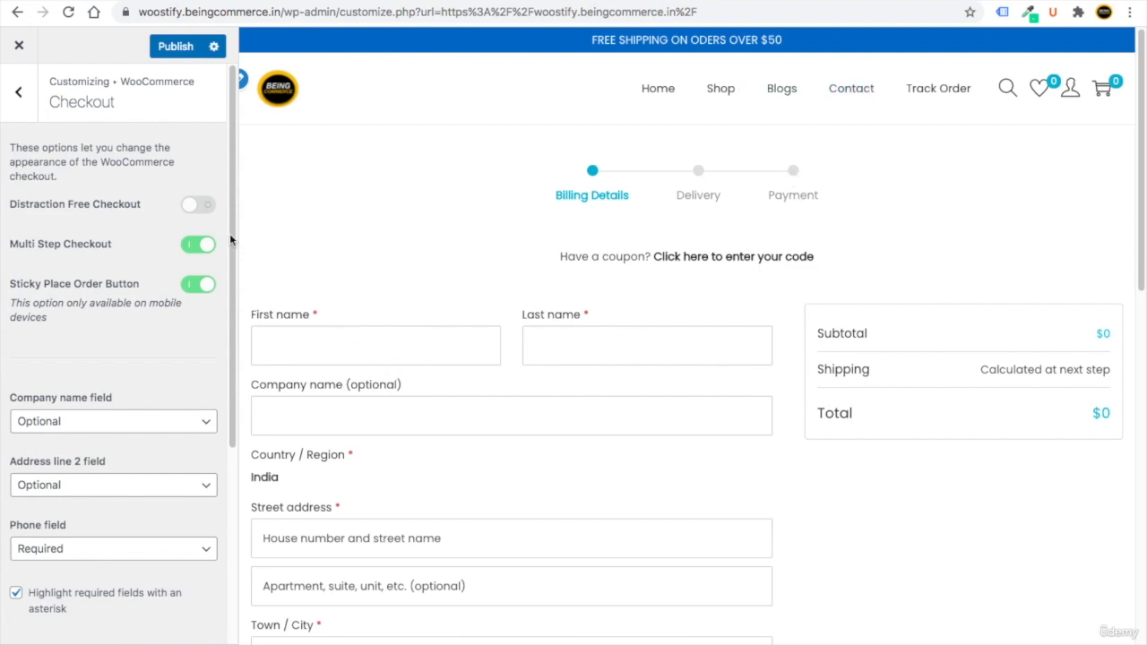
click(195, 206)
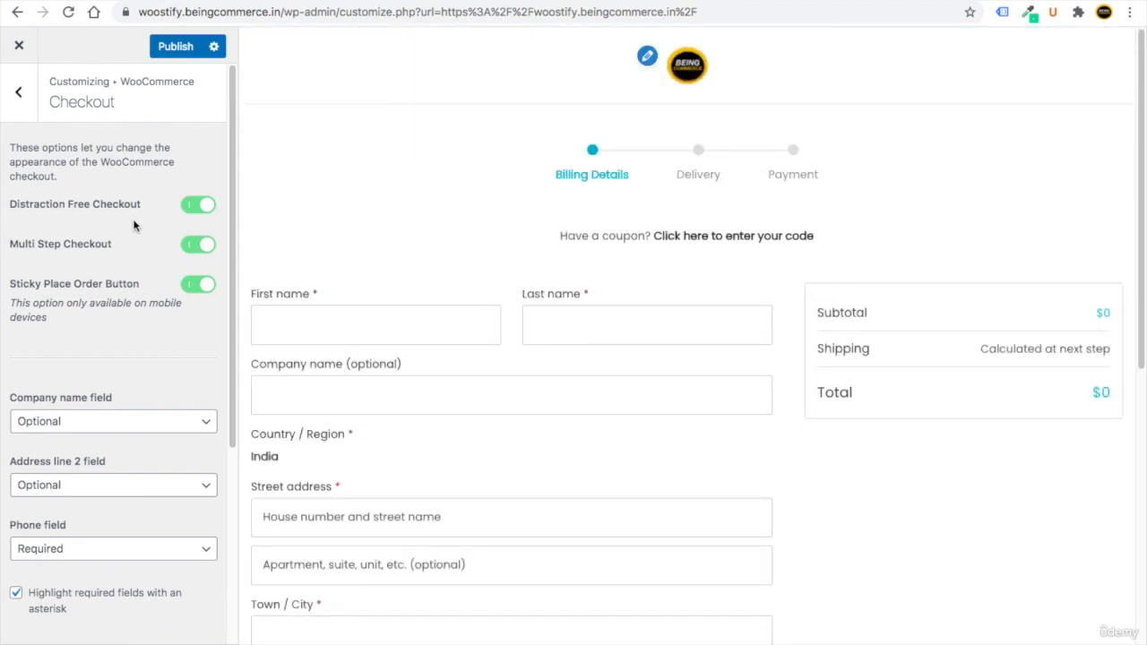
click(184, 52)
Step: Open the WooCommerce Shop Archive settings and bring up the Shop page in the preview
click(19, 93)
click(94, 288)
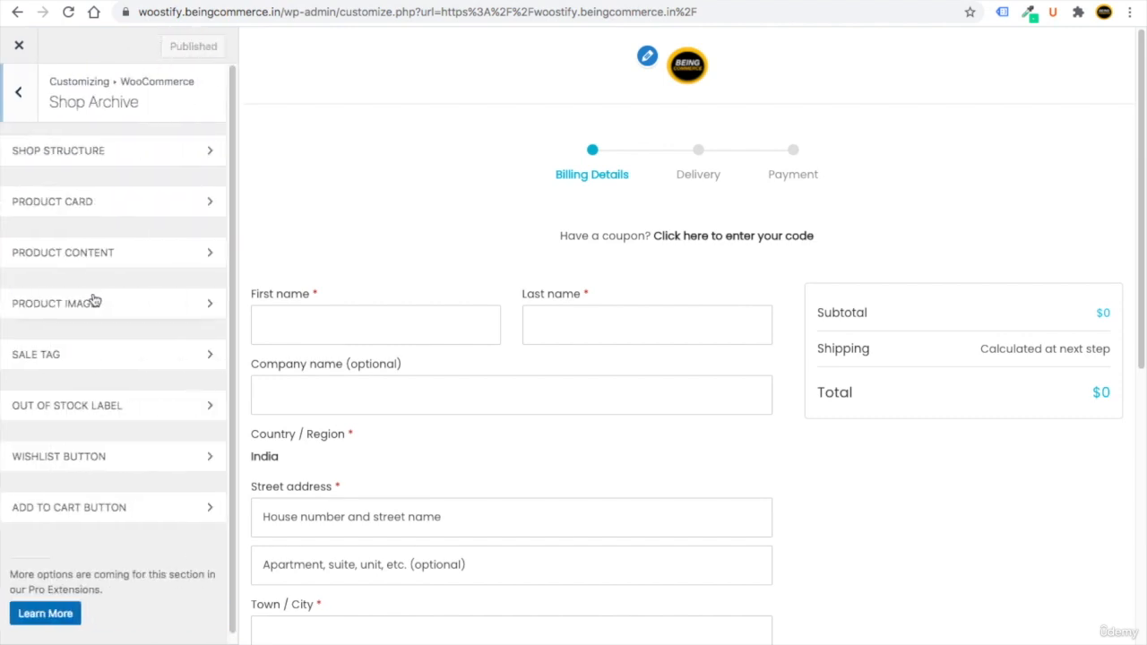
click(688, 73)
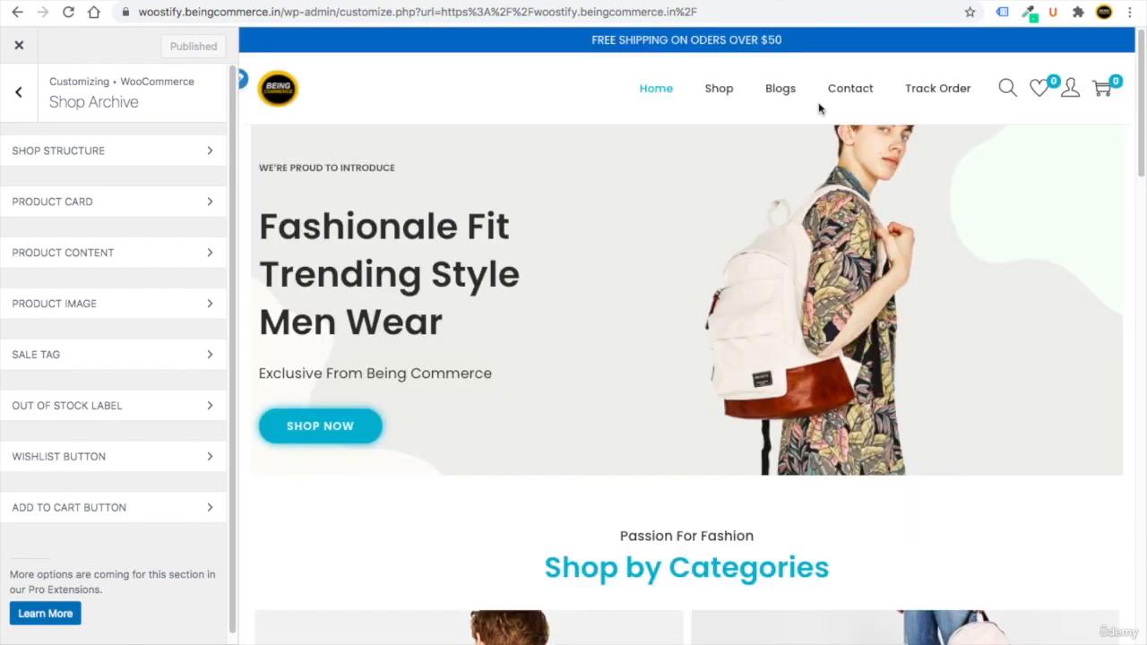
click(721, 87)
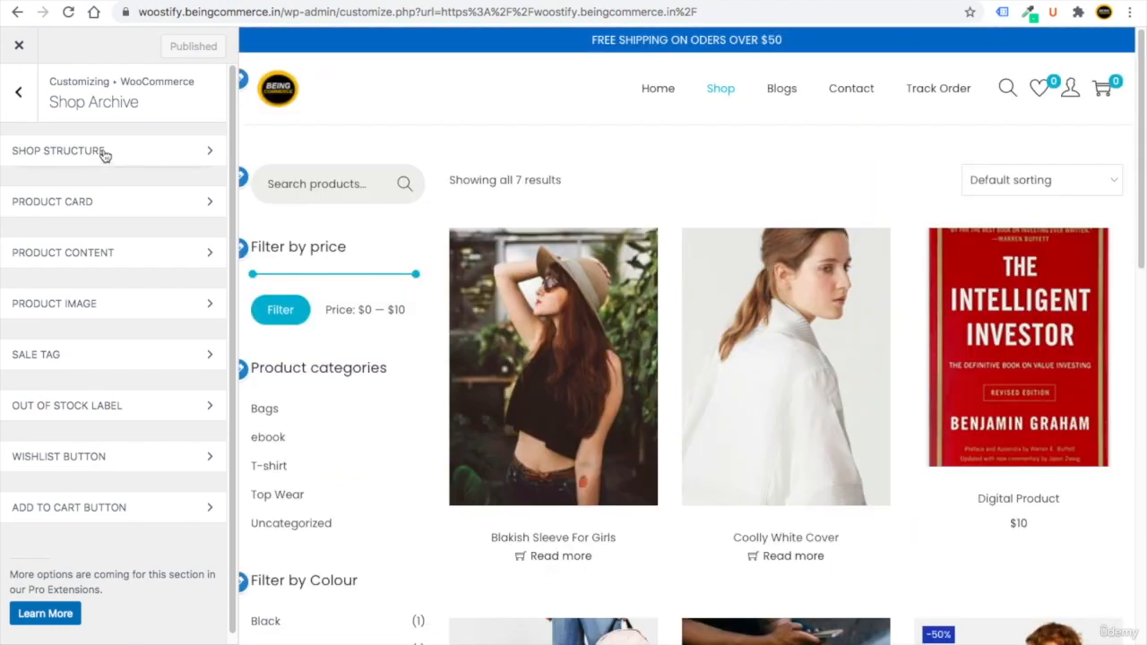
Step: Review the Shop Archive options for shop structure, product card and product content against the Shop page preview
click(103, 154)
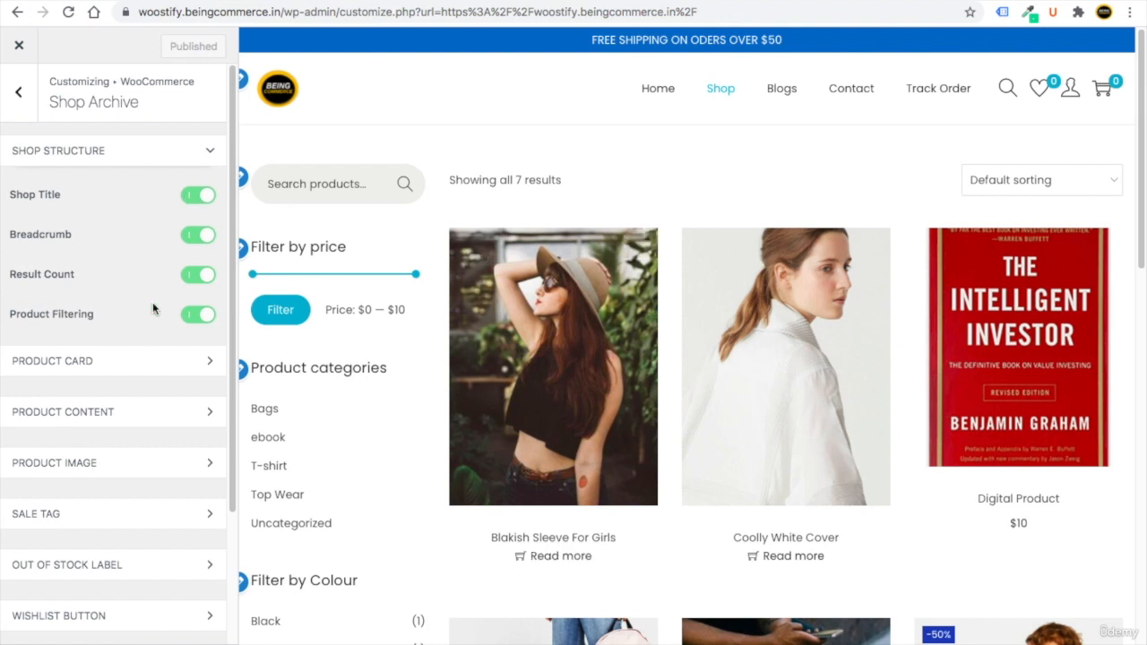
drag(14, 316, 70, 318)
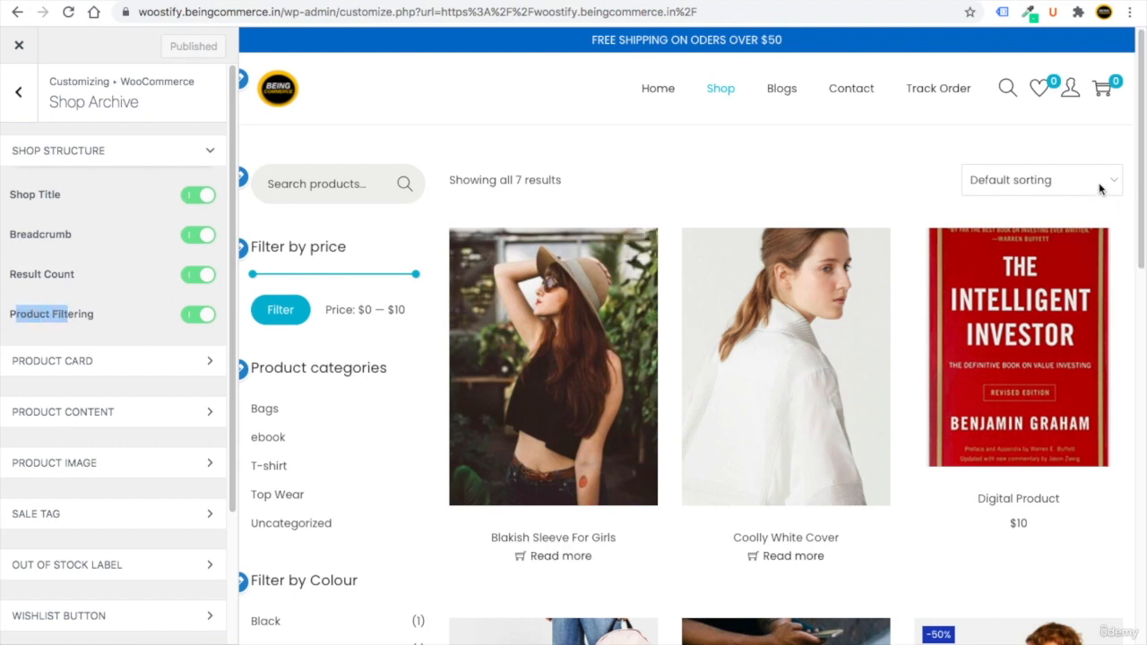
click(1036, 184)
click(203, 266)
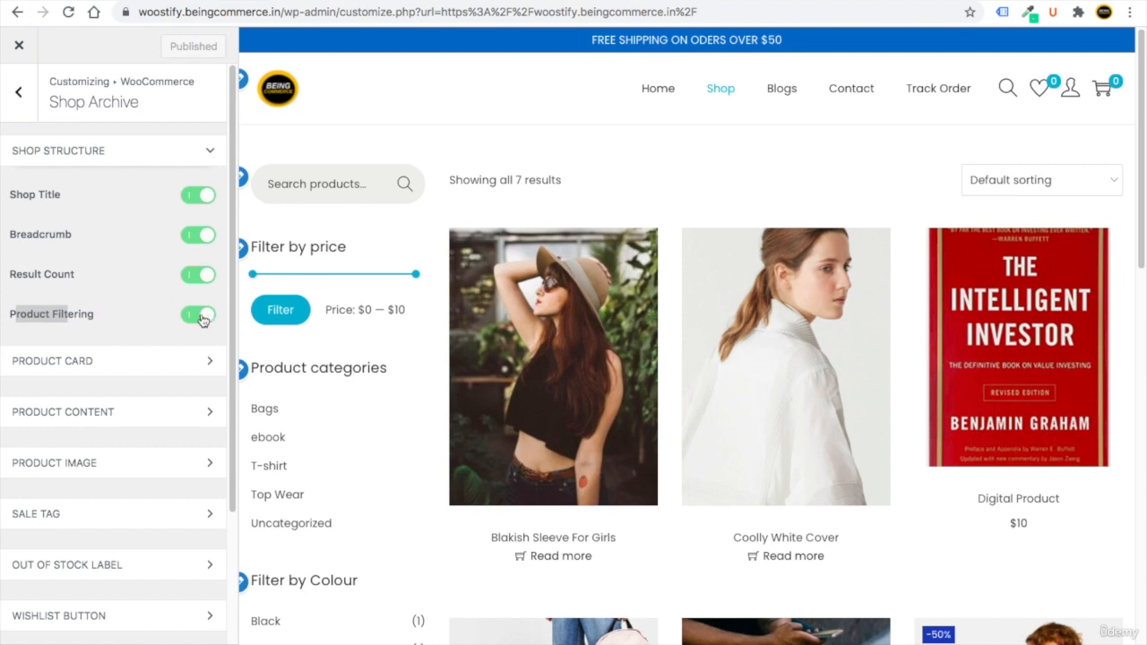
click(114, 152)
click(111, 202)
click(110, 202)
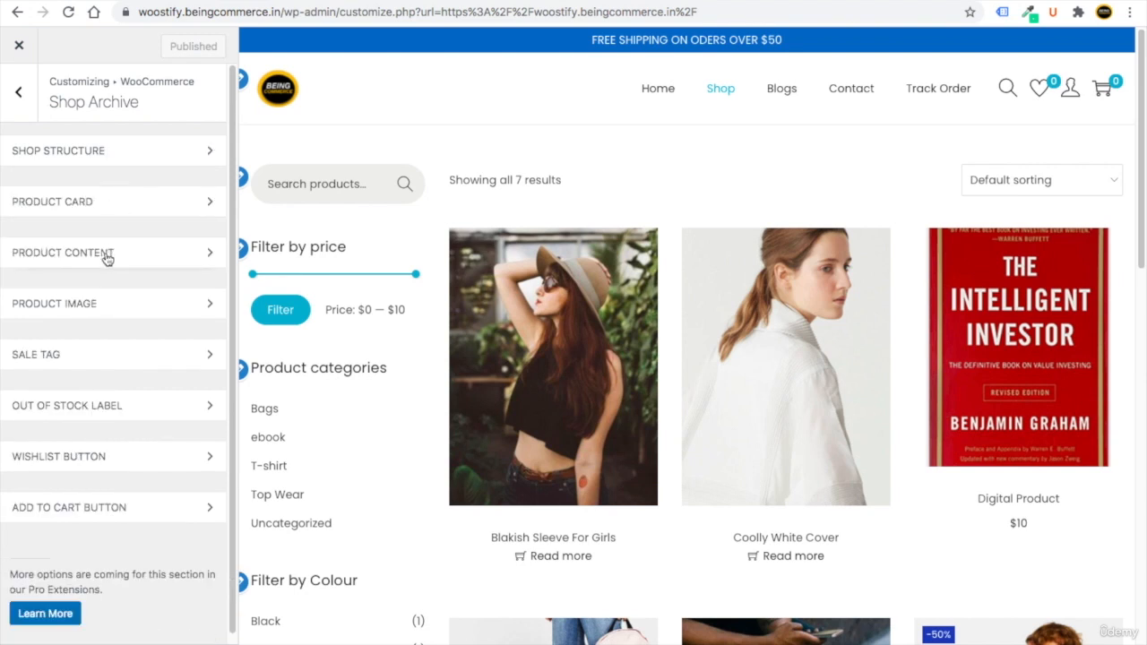
click(106, 254)
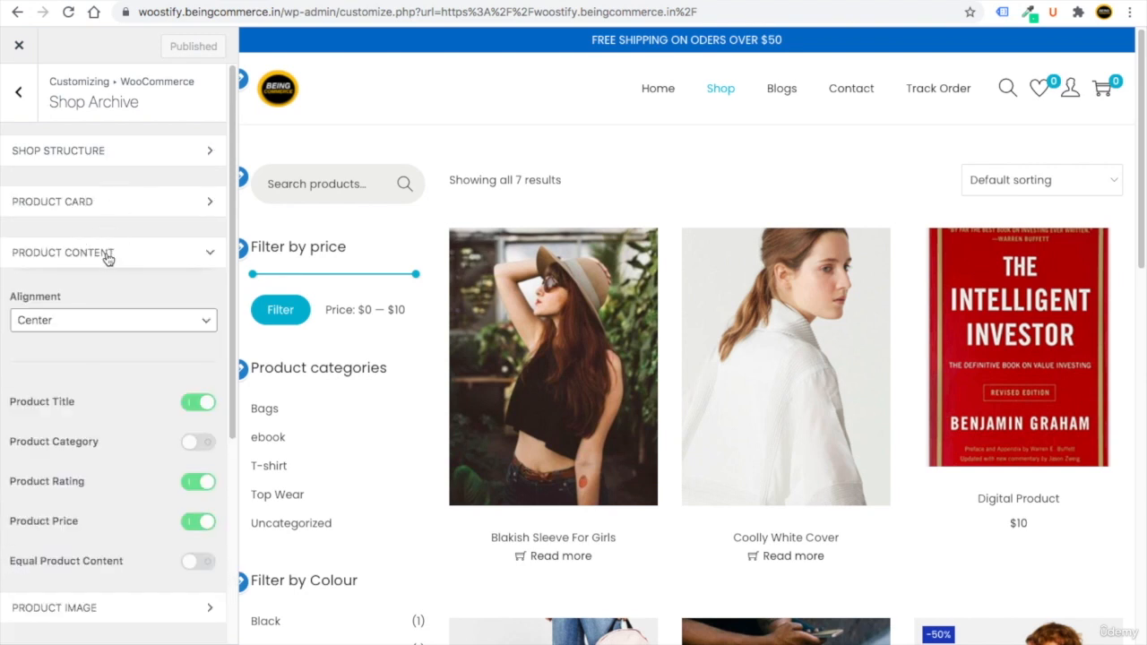
click(107, 255)
Step: Set the Hover Effect of the shop's product images to Zoom and check it on the products in the preview
click(113, 305)
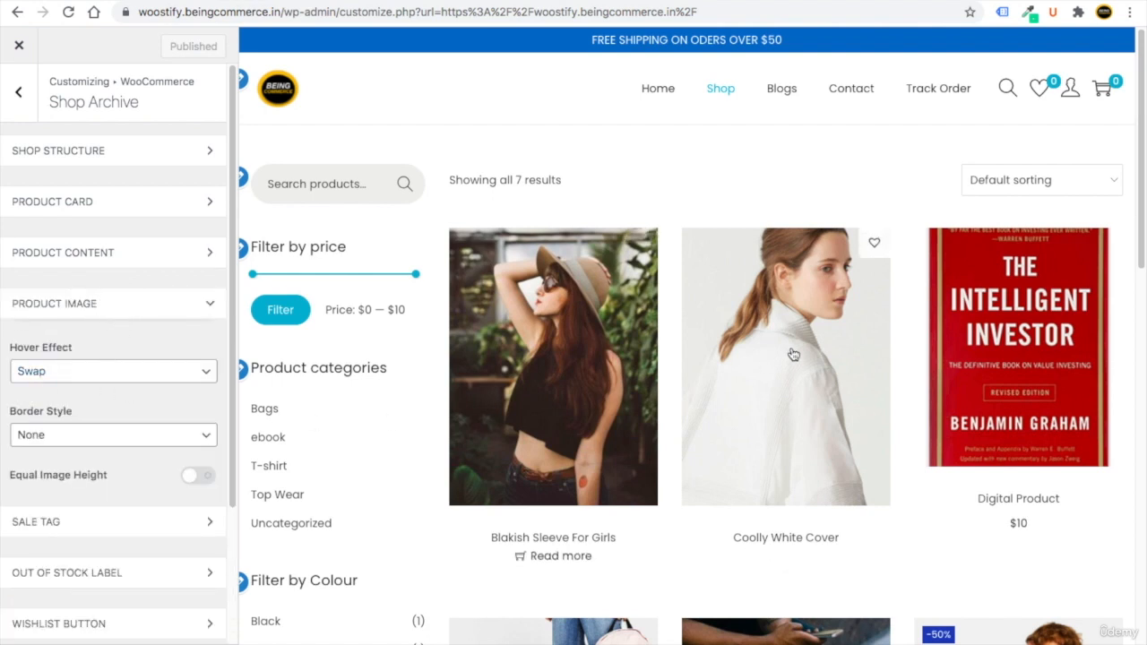
scroll(899, 414, down, 4)
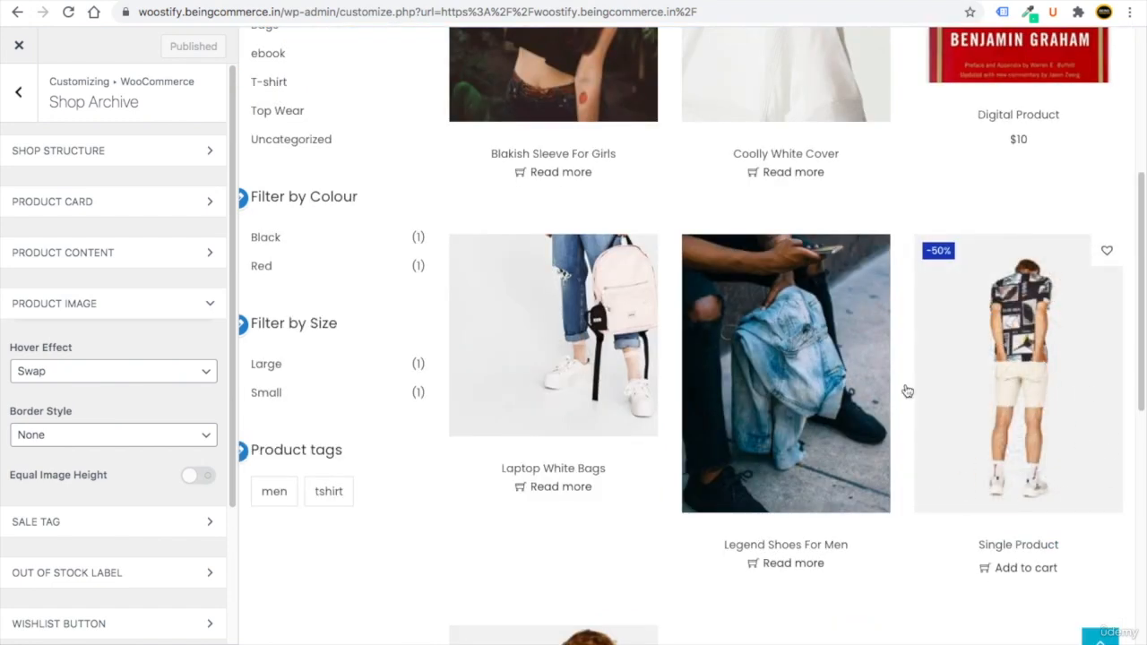
click(59, 381)
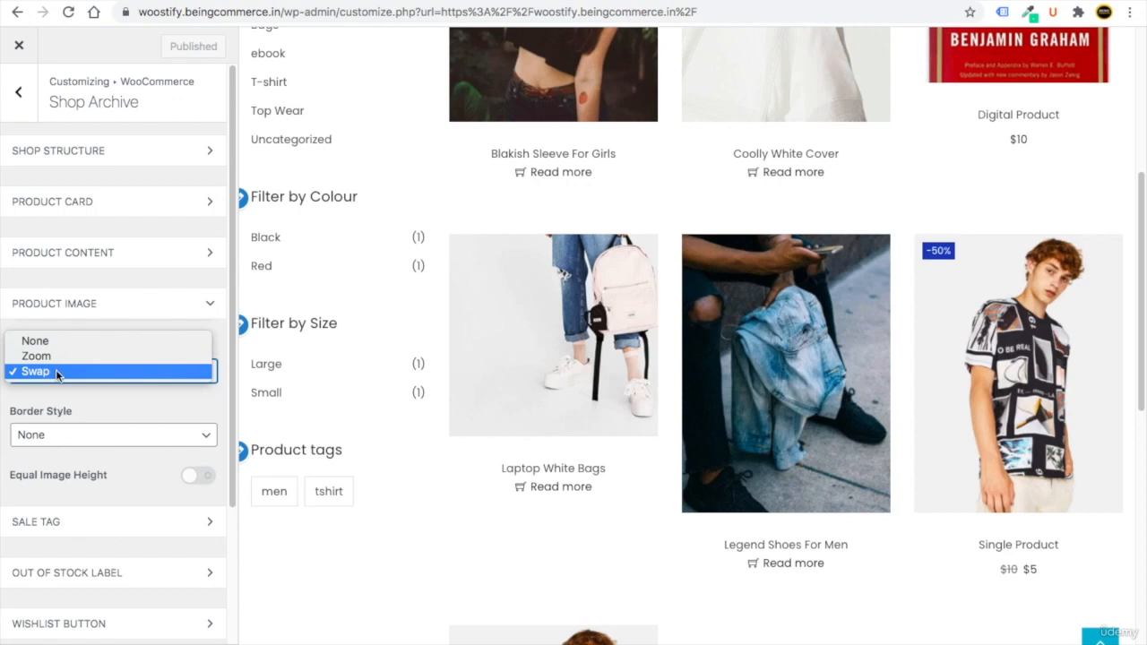
click(57, 358)
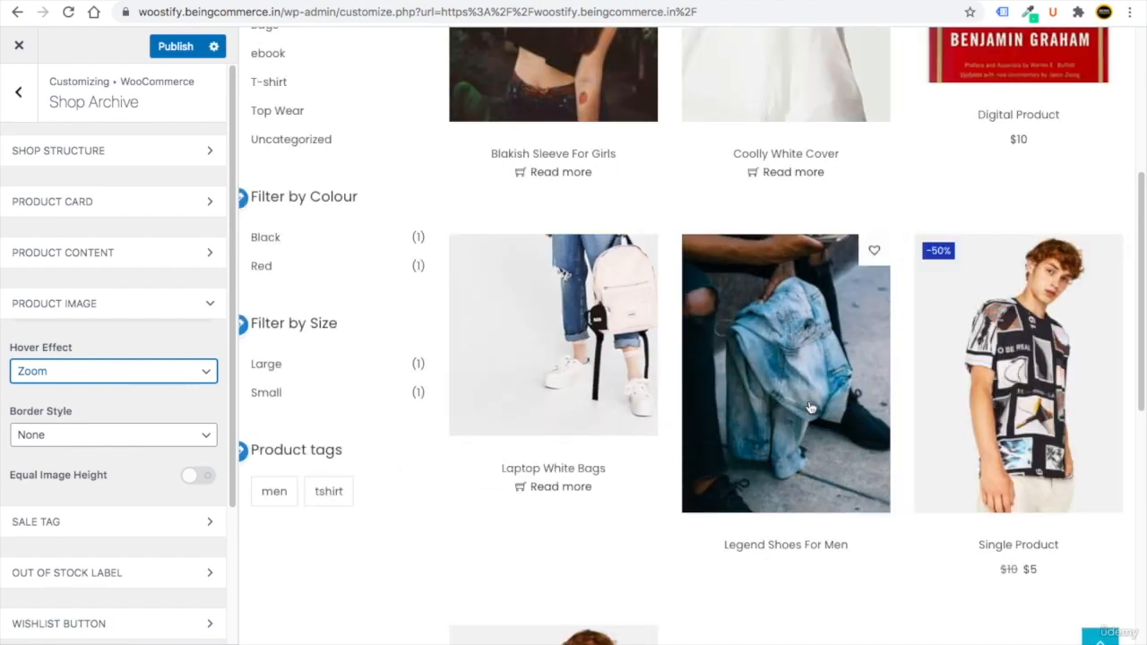
click(90, 303)
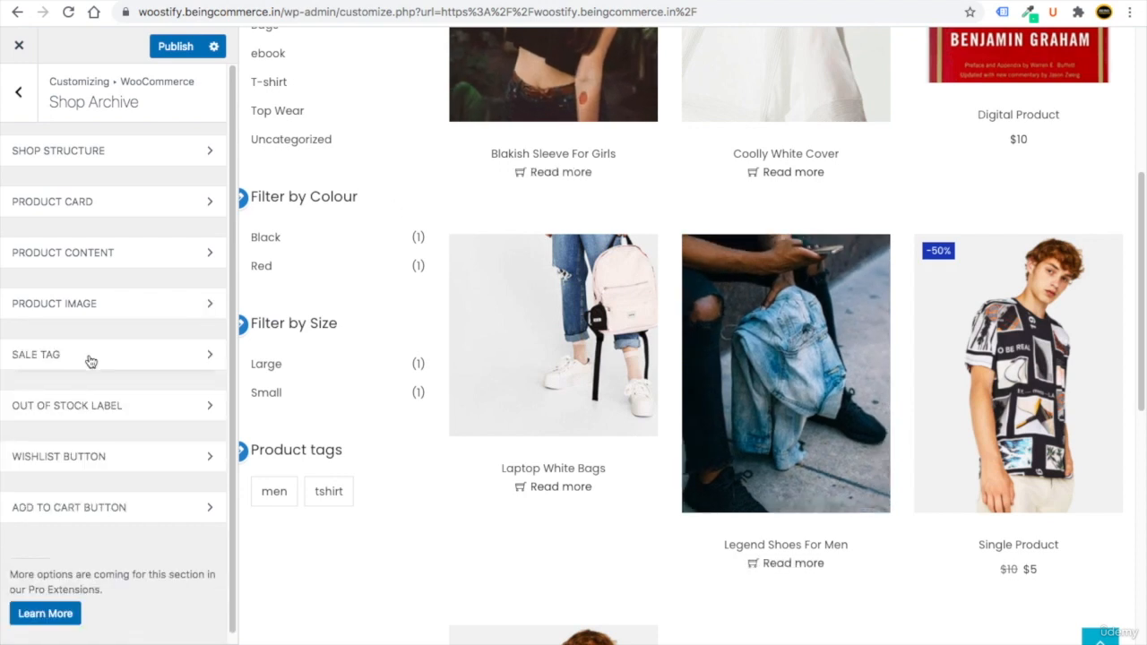
Step: Change the Background Color of the shop's sale tag to red
click(90, 356)
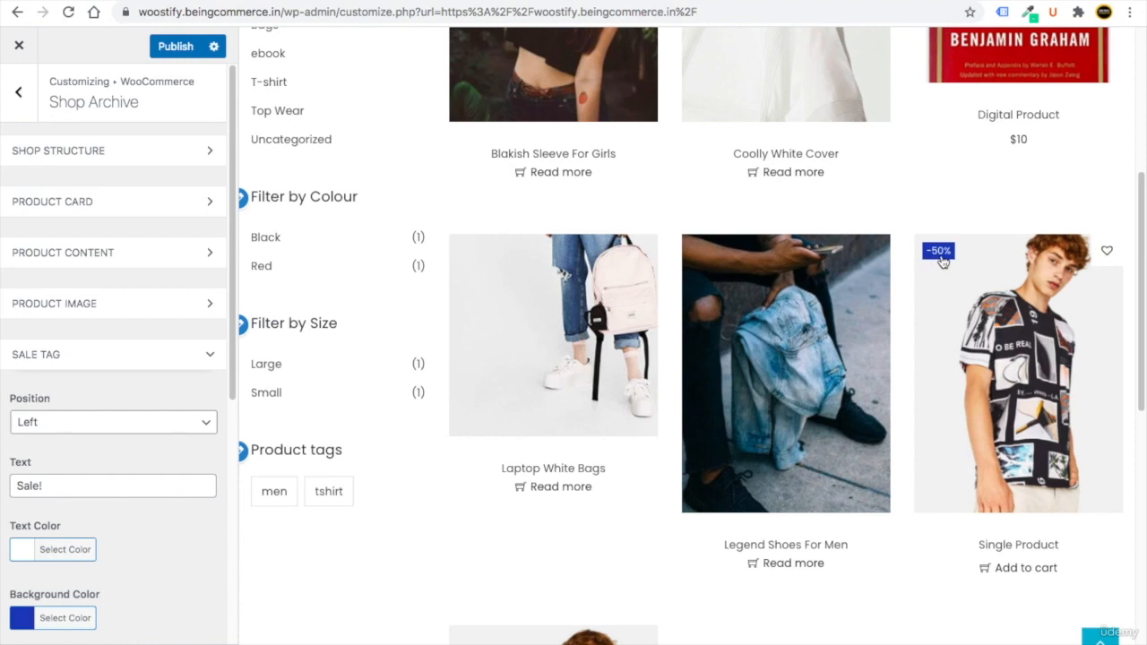
scroll(70, 479, down, 2)
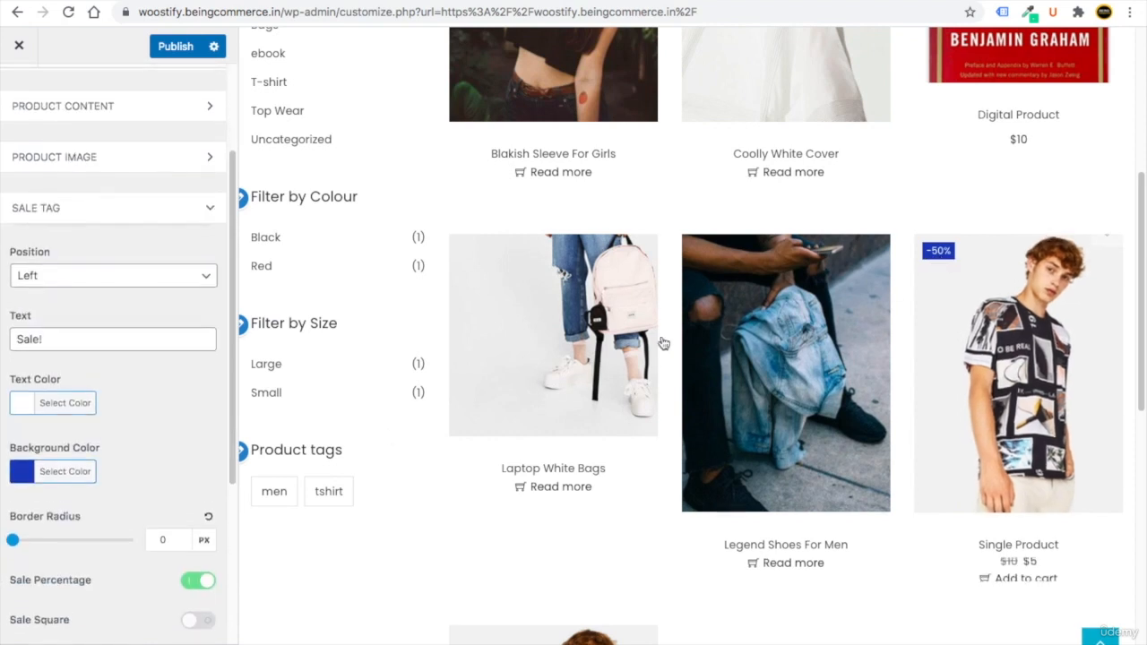
click(27, 478)
click(20, 504)
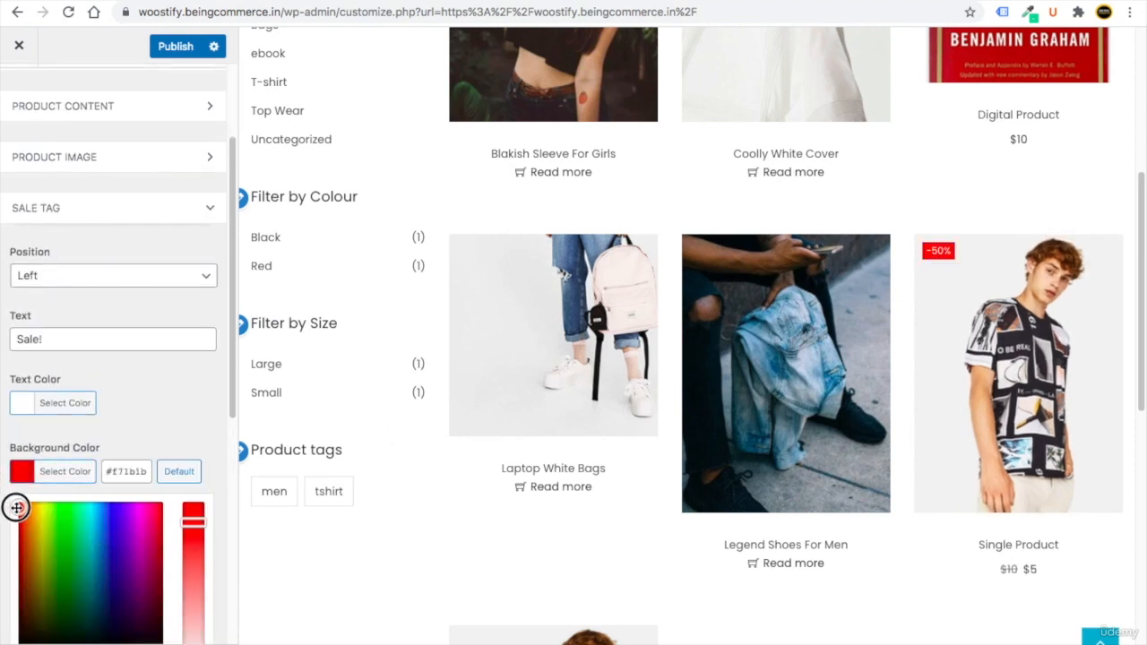
Step: Try out the Sale Square option for the sale tag and switch it off again
scroll(51, 406, down, 2)
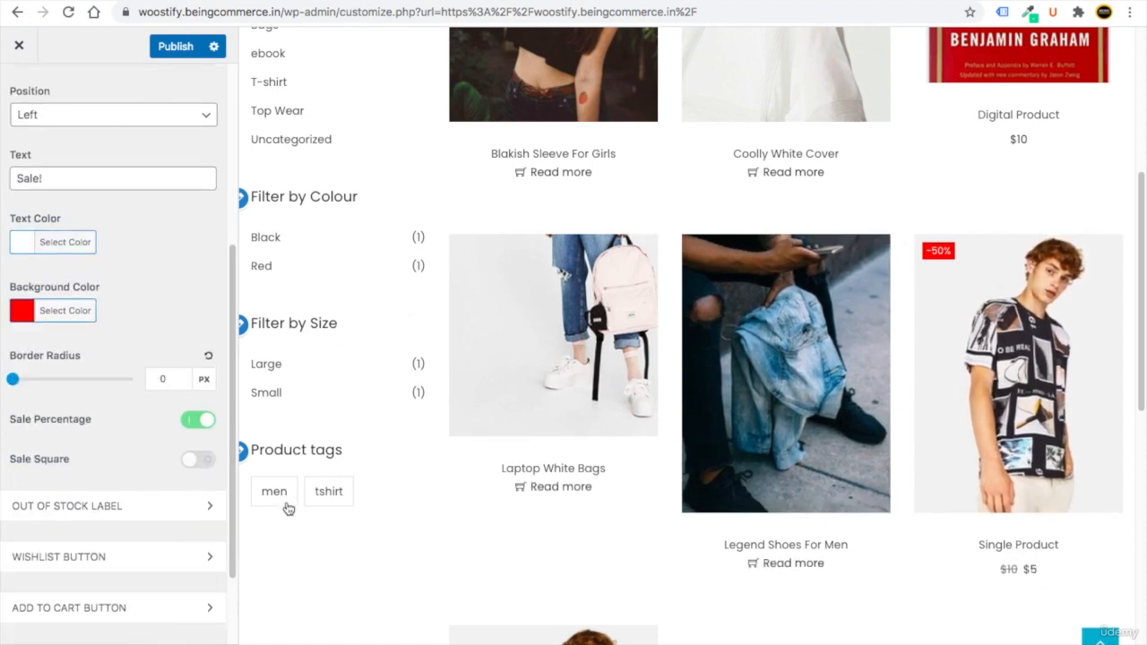
click(193, 463)
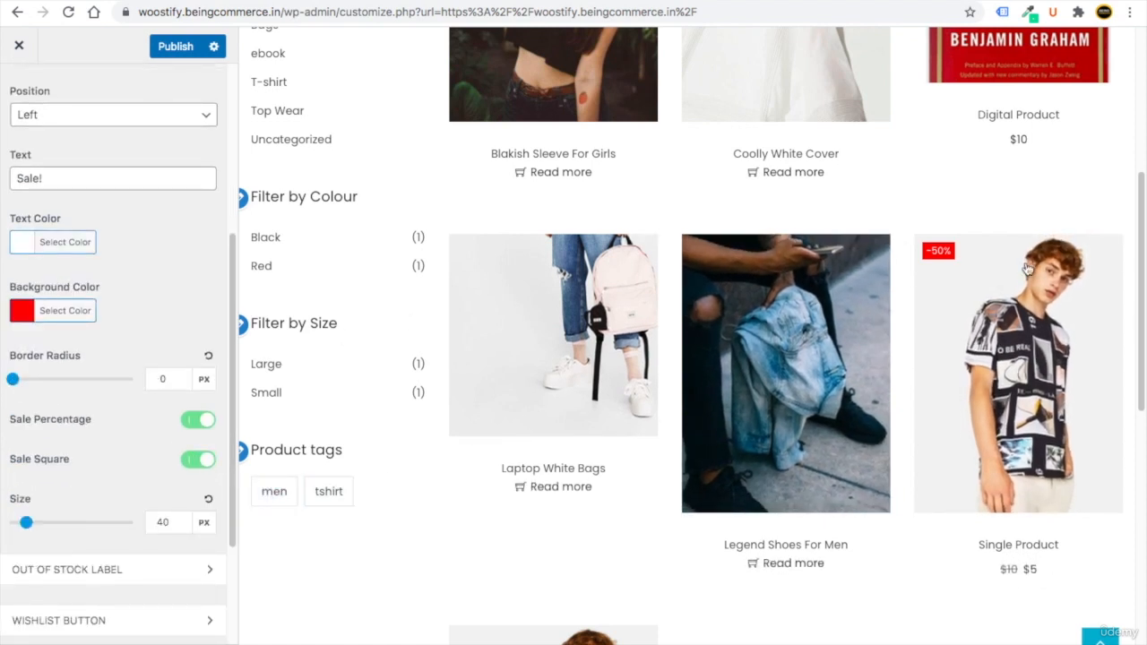
click(195, 463)
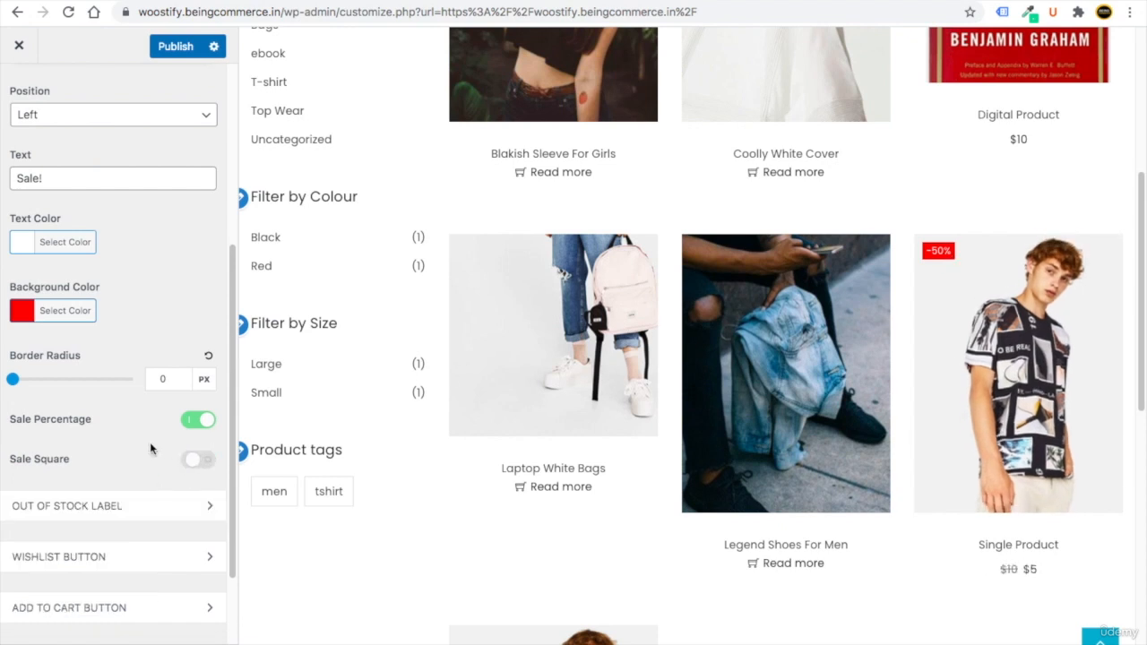
Step: Review the Out Of Stock Label's display, text, color and border radius options
scroll(87, 439, down, 3)
click(95, 397)
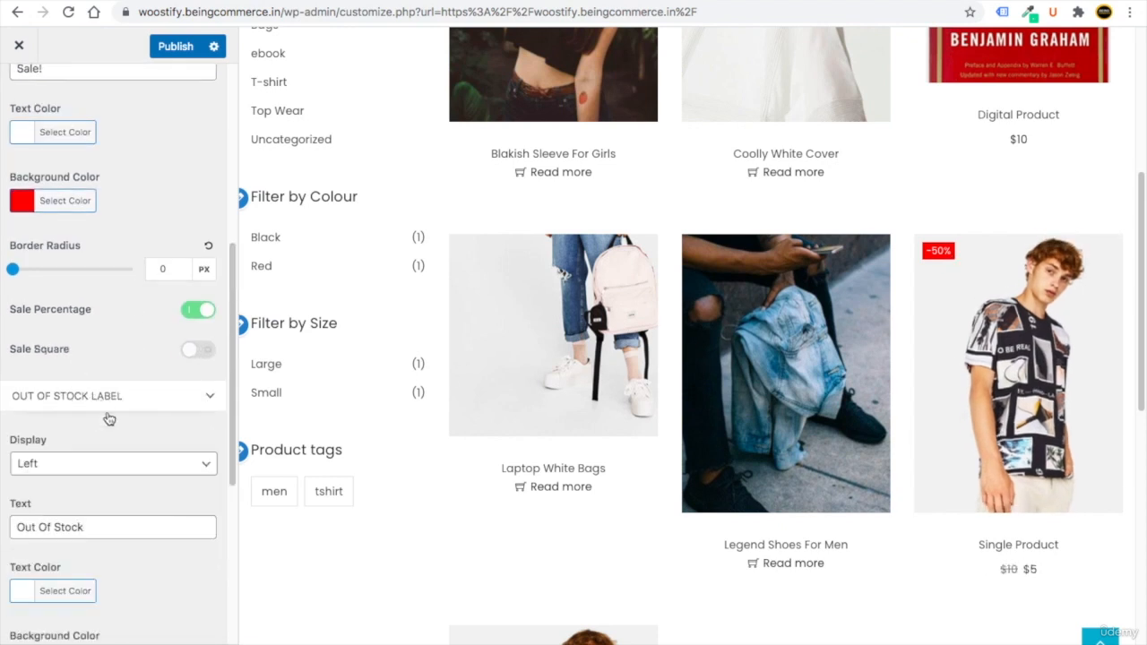
scroll(111, 419, down, 2)
scroll(114, 429, down, 1)
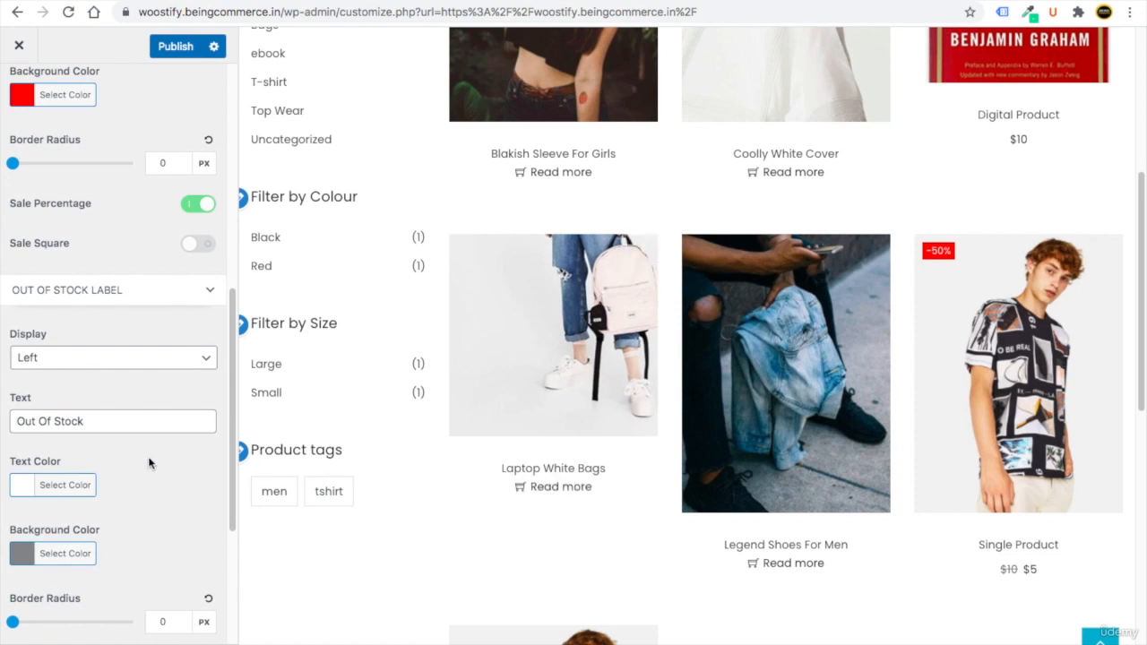
mouse_move(941, 267)
Step: Try the wishlist button at the lower corner of the product images and hidden, then restore its upper-corner position
scroll(103, 456, down, 5)
click(102, 448)
scroll(102, 456, down, 2)
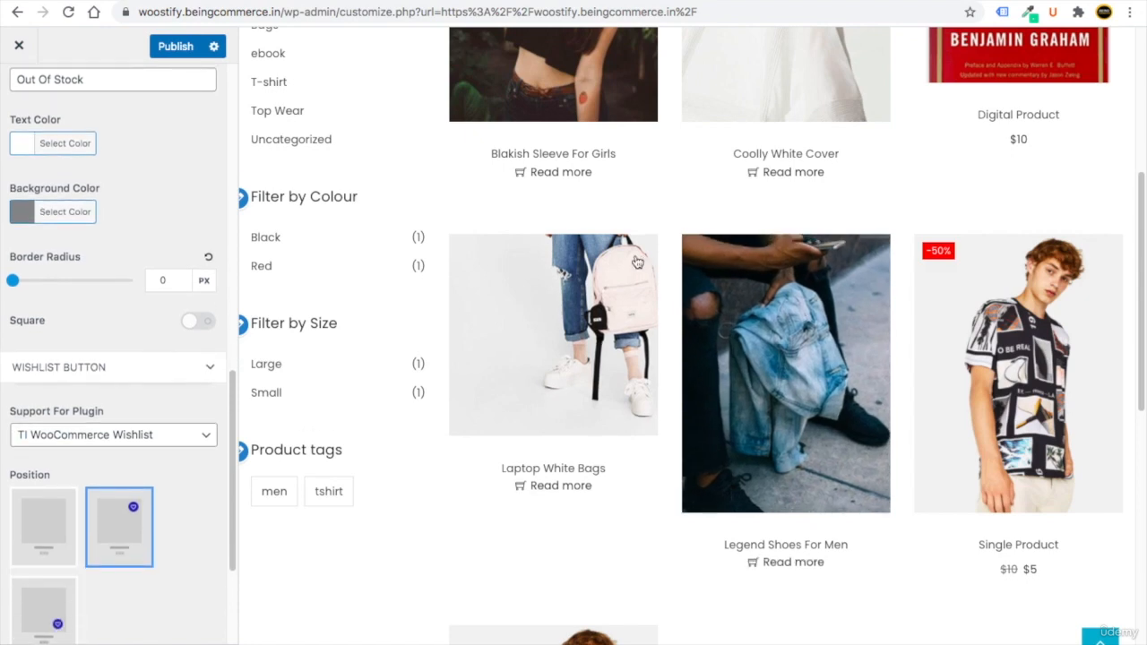
mouse_move(641, 255)
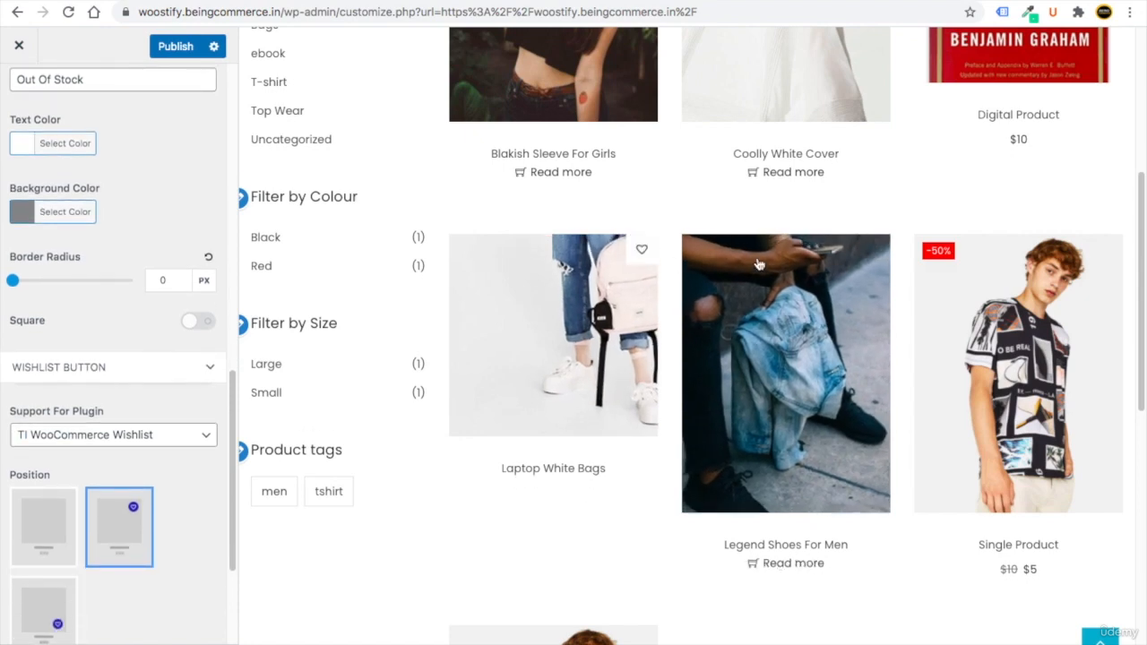
scroll(94, 499, down, 4)
click(51, 466)
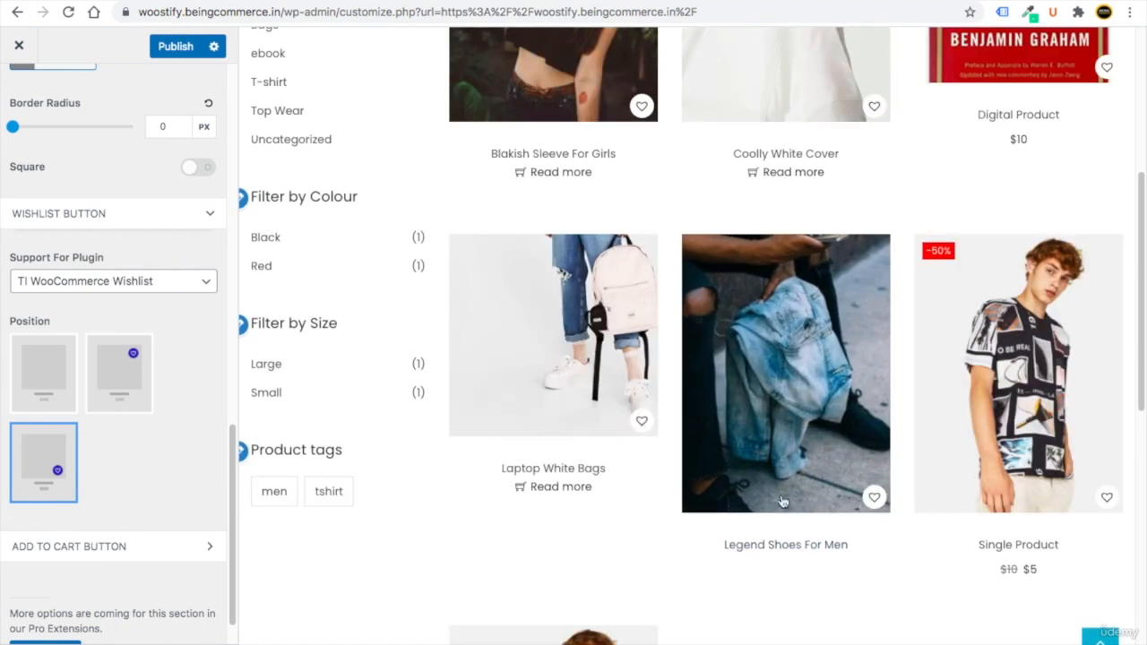
click(60, 382)
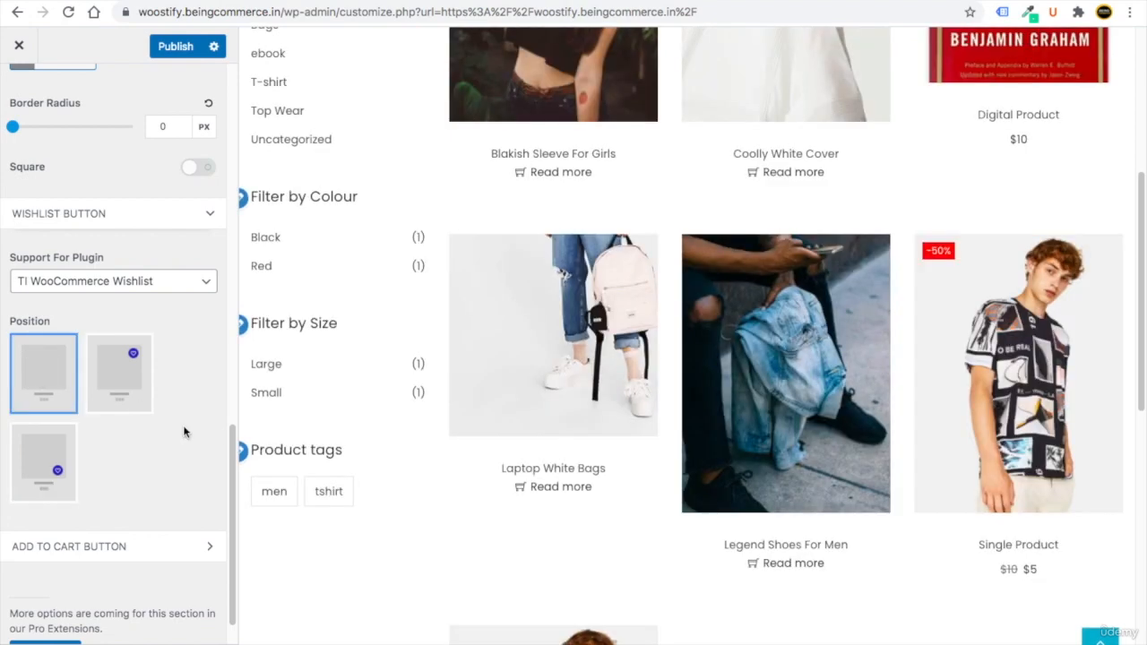
click(112, 378)
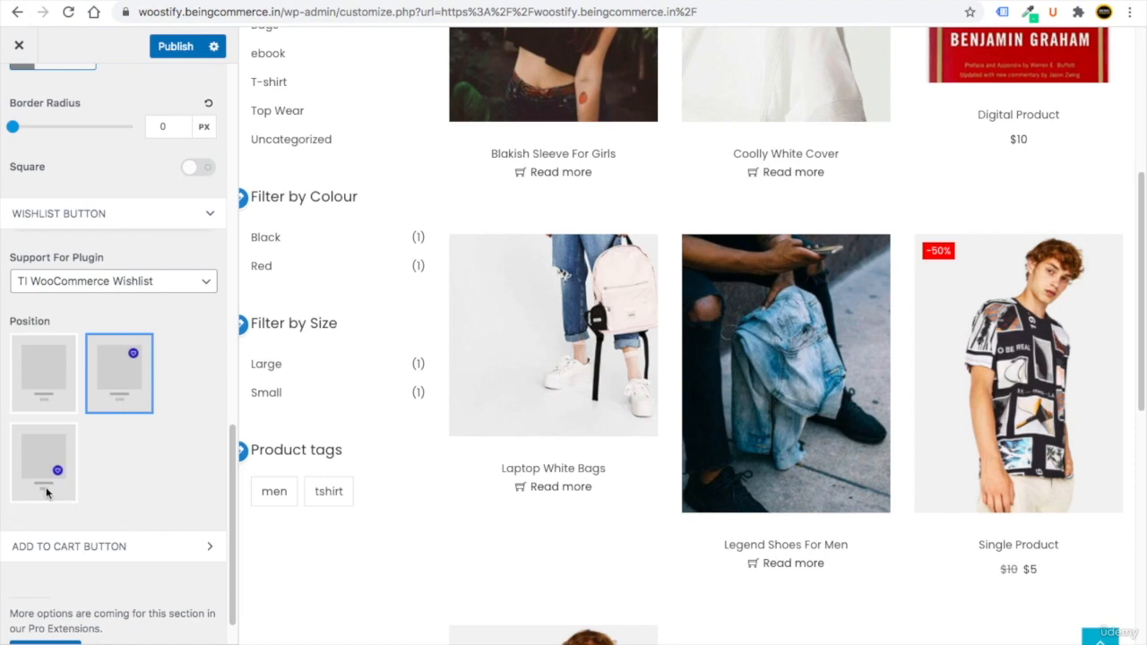
Step: Place the wishlist button at the lower corner of the product images and open the Add To Cart Button settings
click(56, 487)
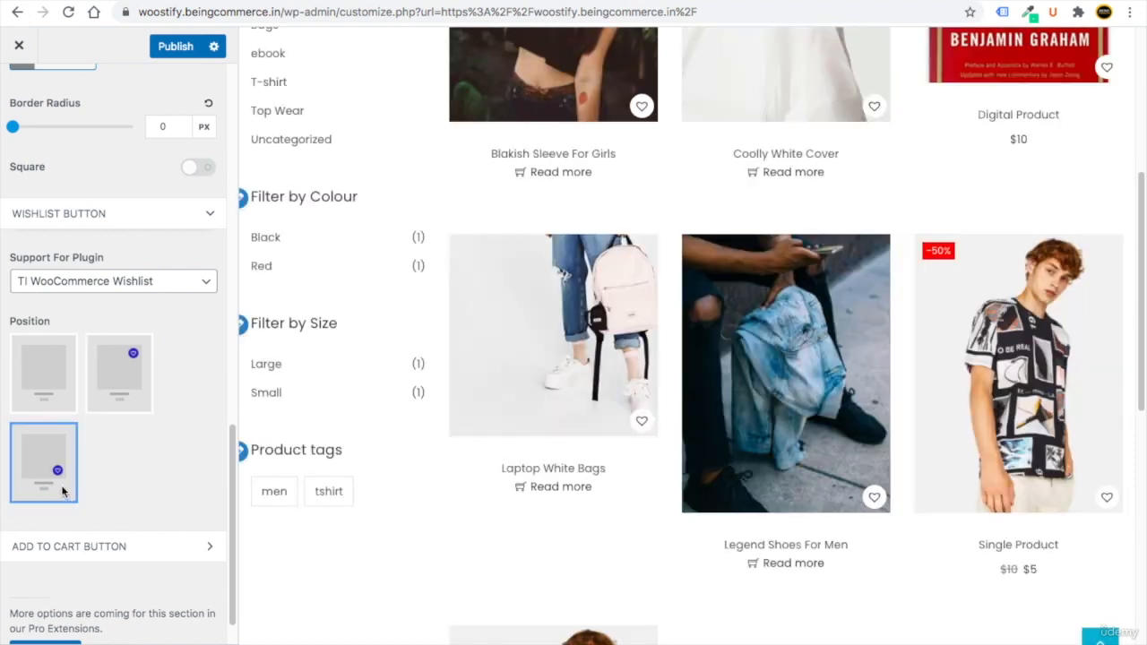
scroll(81, 498, down, 1)
click(83, 500)
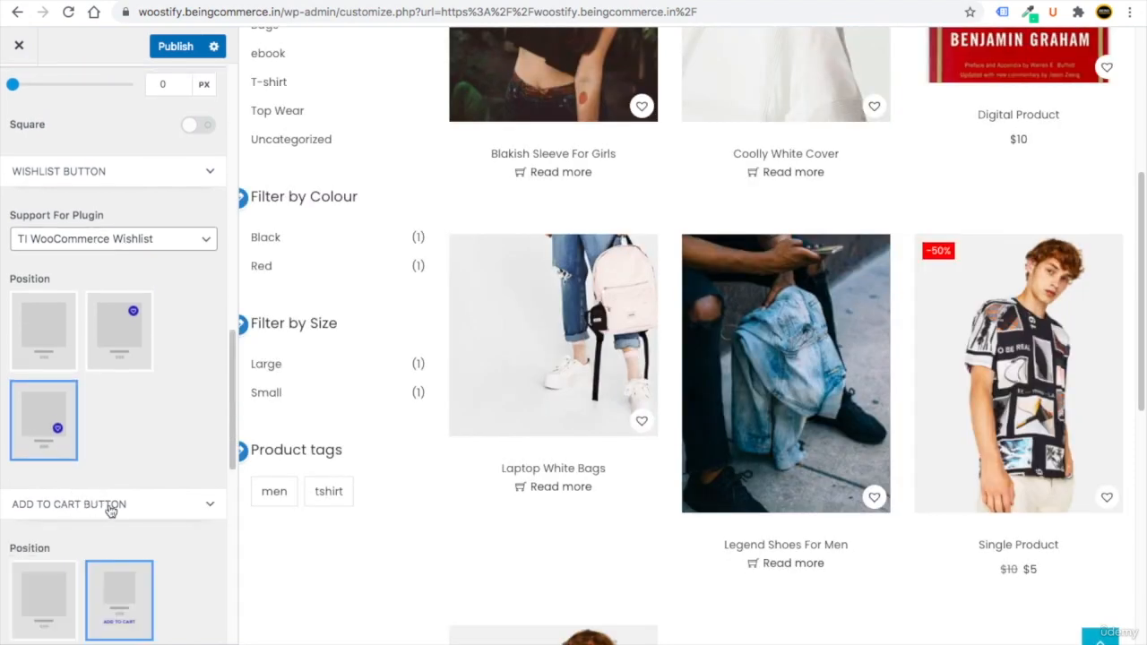
Step: Try the add-to-cart button as a filled button below the product and as an image-corner icon, and restore the text link below the product
scroll(117, 511, down, 5)
scroll(134, 492, up, 1)
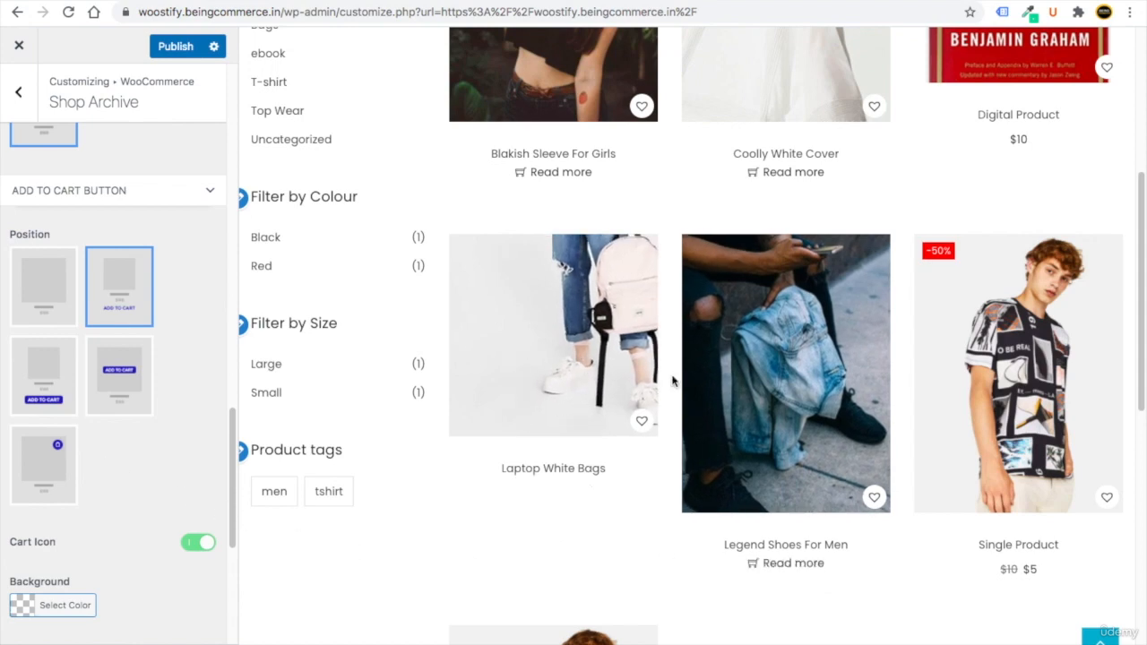
scroll(566, 179, up, 4)
scroll(67, 405, down, 1)
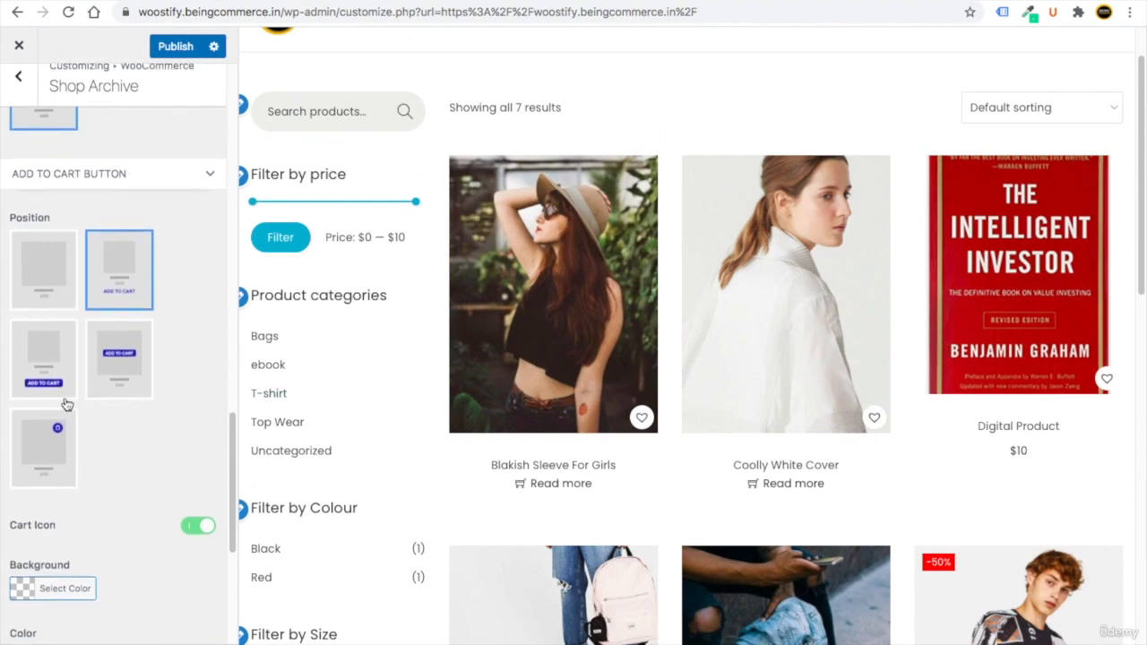
scroll(67, 405, down, 1)
click(43, 340)
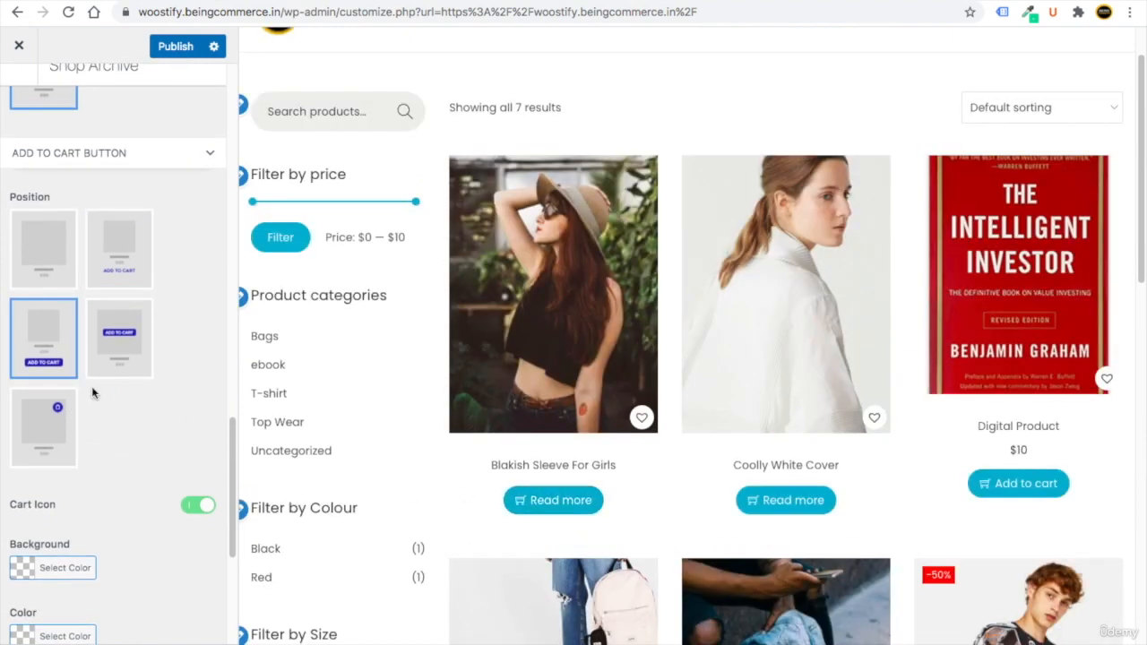
click(42, 417)
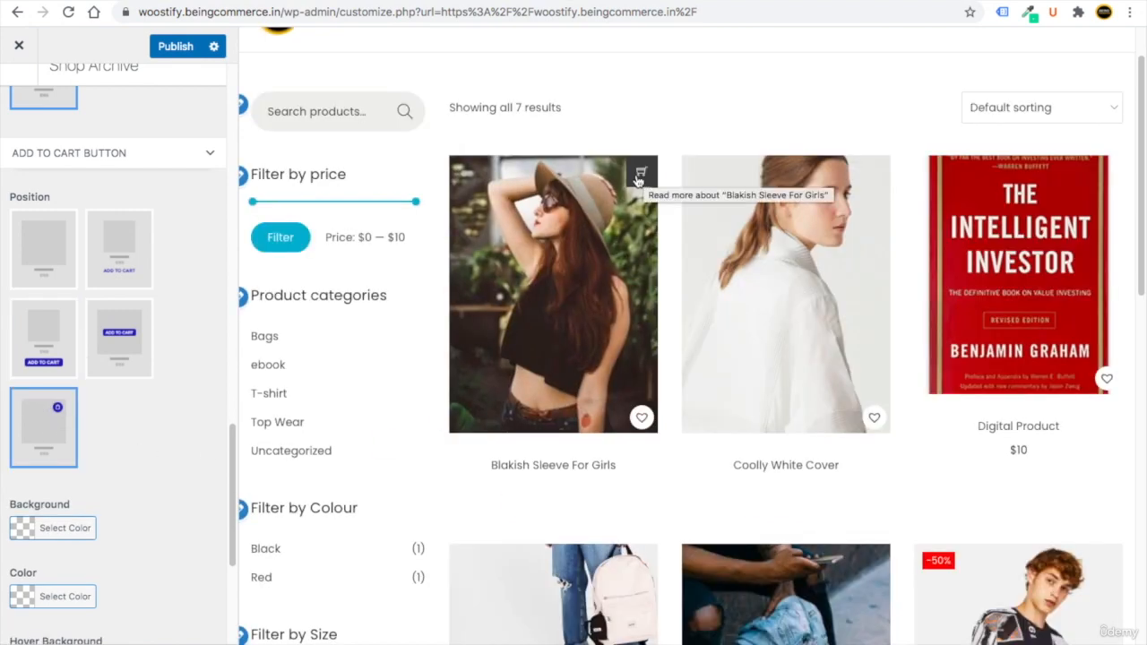
scroll(27, 542, down, 3)
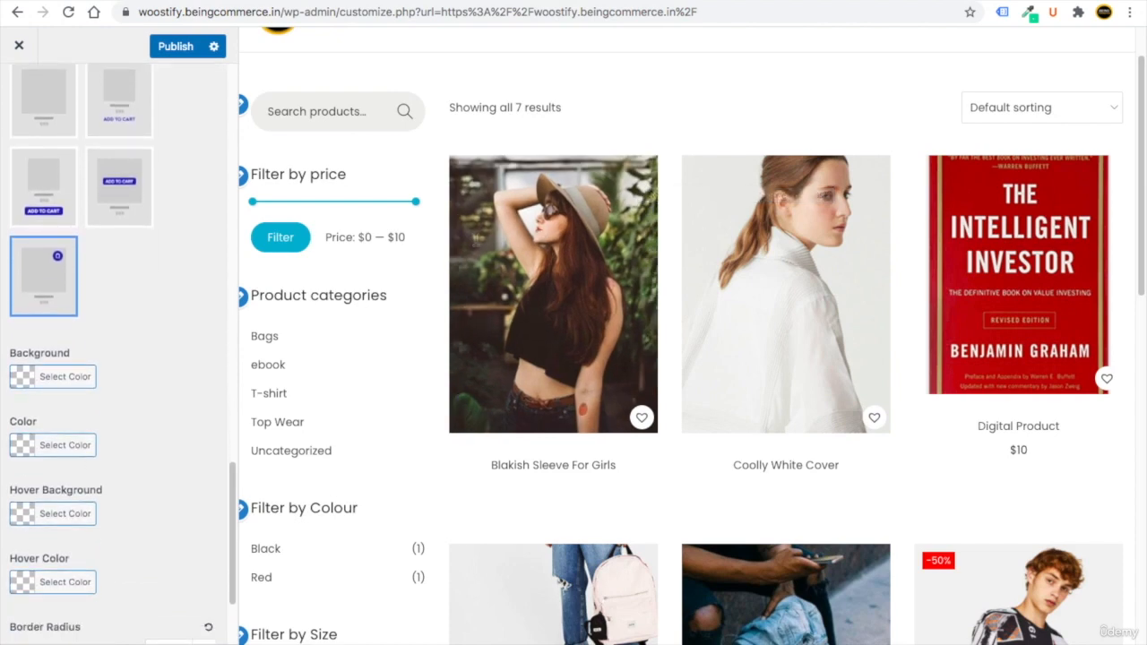
scroll(5, 321, up, 1)
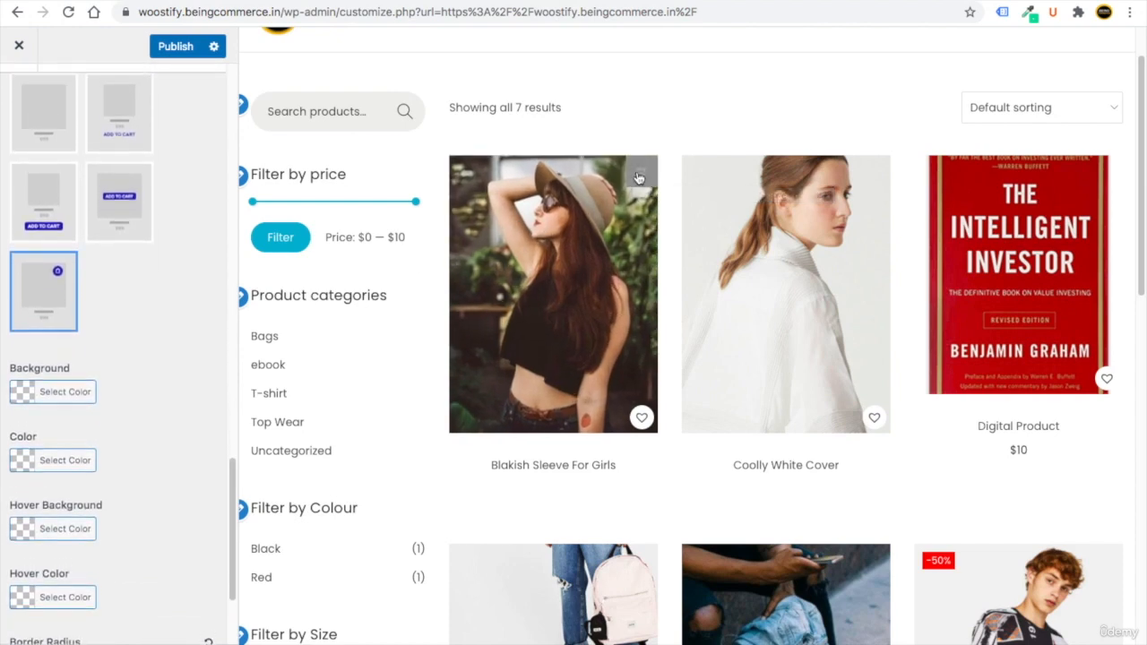
click(113, 144)
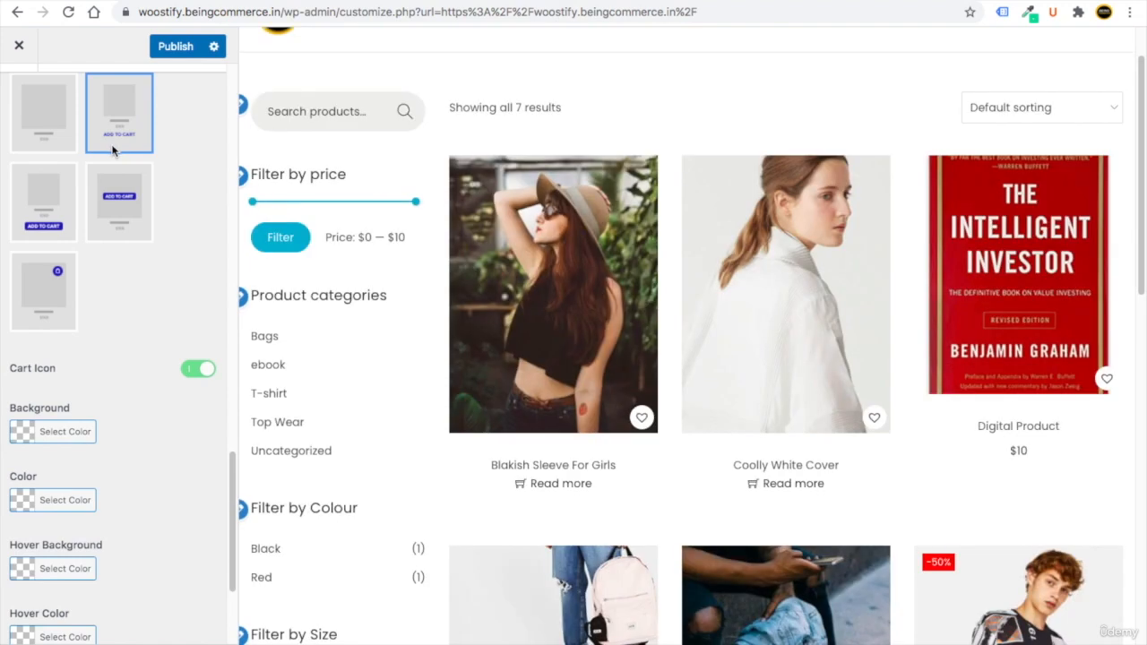
Step: Publish the Shop Archive changes
scroll(128, 314, down, 8)
scroll(172, 102, up, 4)
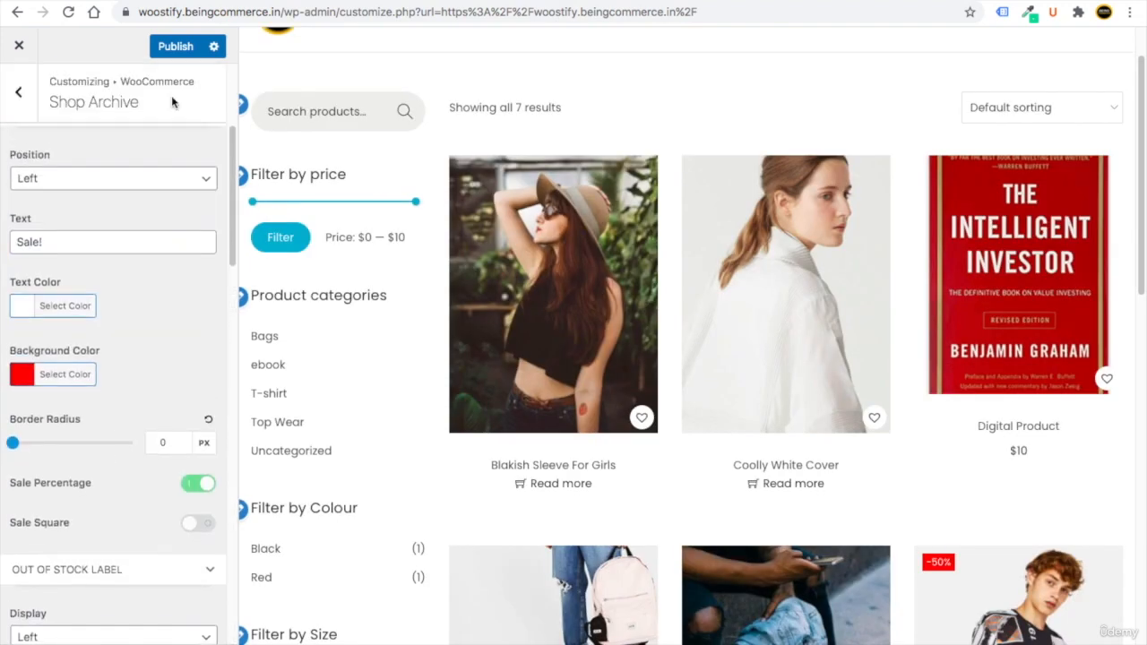
click(171, 46)
Step: Open WooCommerce's Product Single settings and load the Variable (attribute) Product page in the preview
click(17, 91)
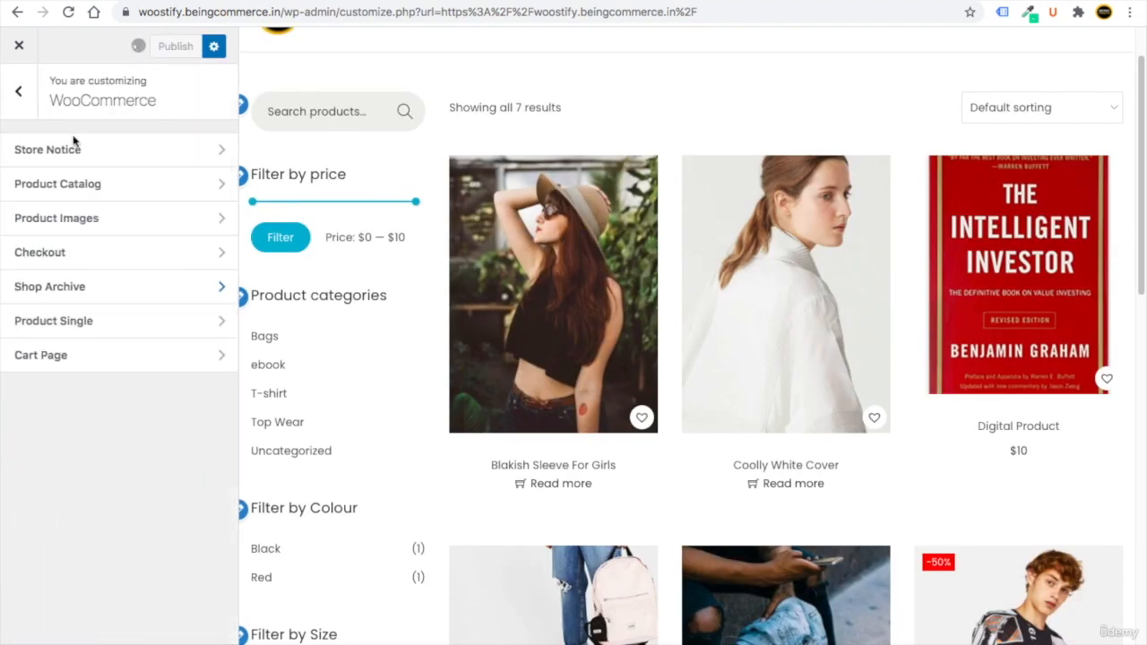
click(110, 323)
scroll(638, 417, down, 10)
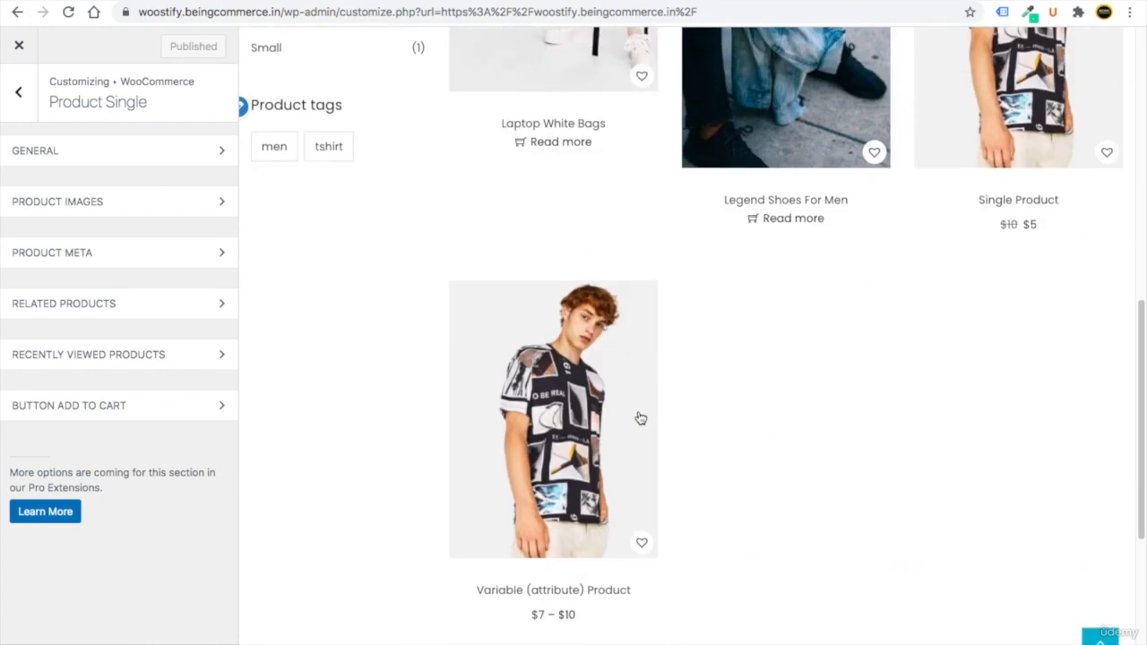
click(506, 445)
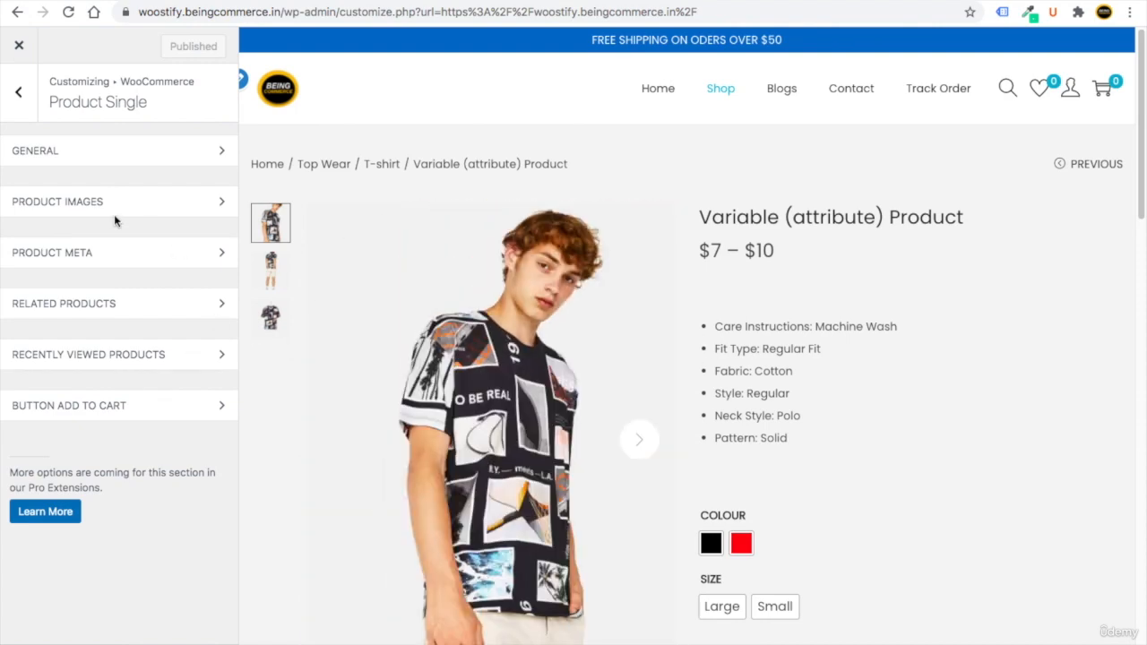
Step: Open the General settings and locate the breadcrumb, product navigation and add-to-cart elements on the product page
click(52, 154)
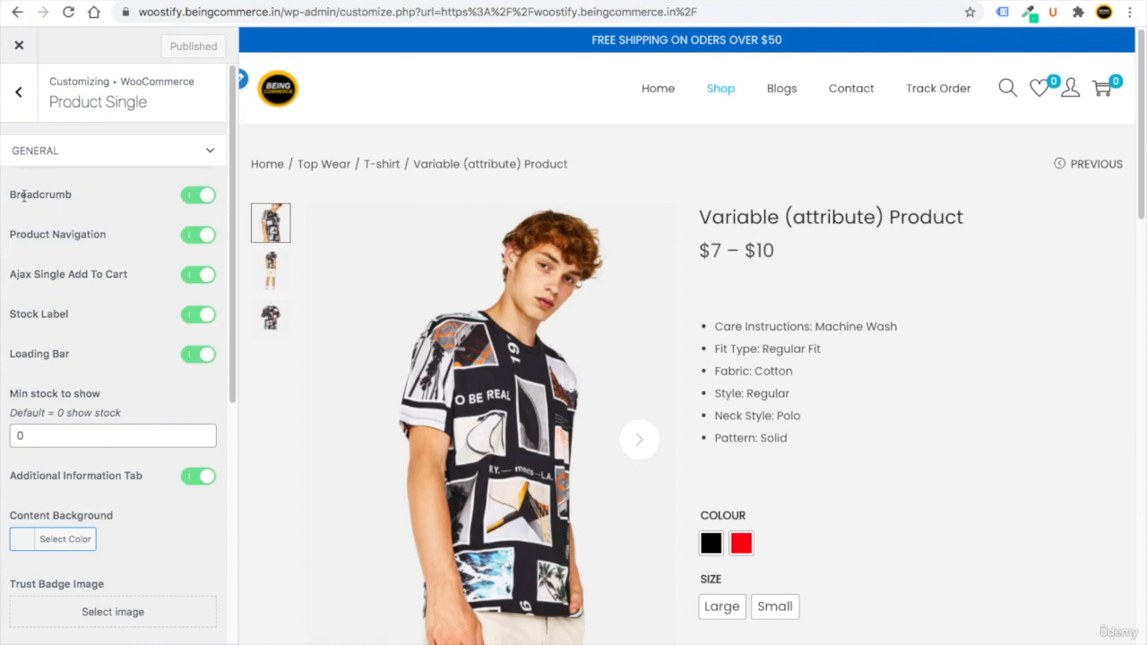
drag(24, 196, 49, 196)
drag(584, 164, 428, 164)
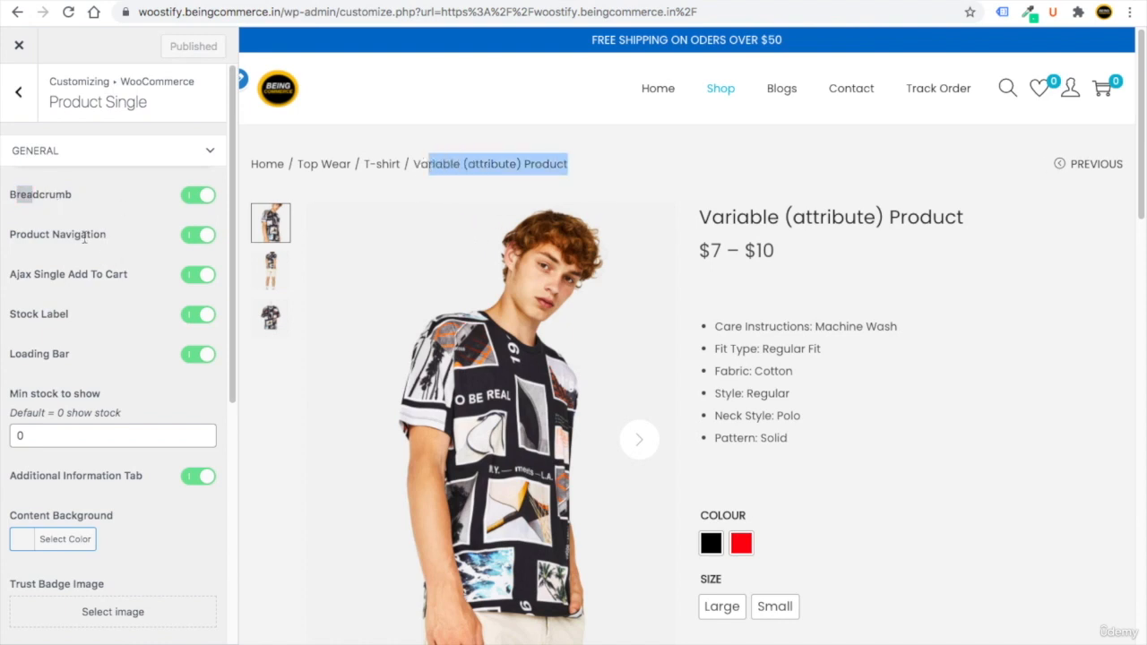
mouse_move(1067, 165)
scroll(833, 385, down, 2)
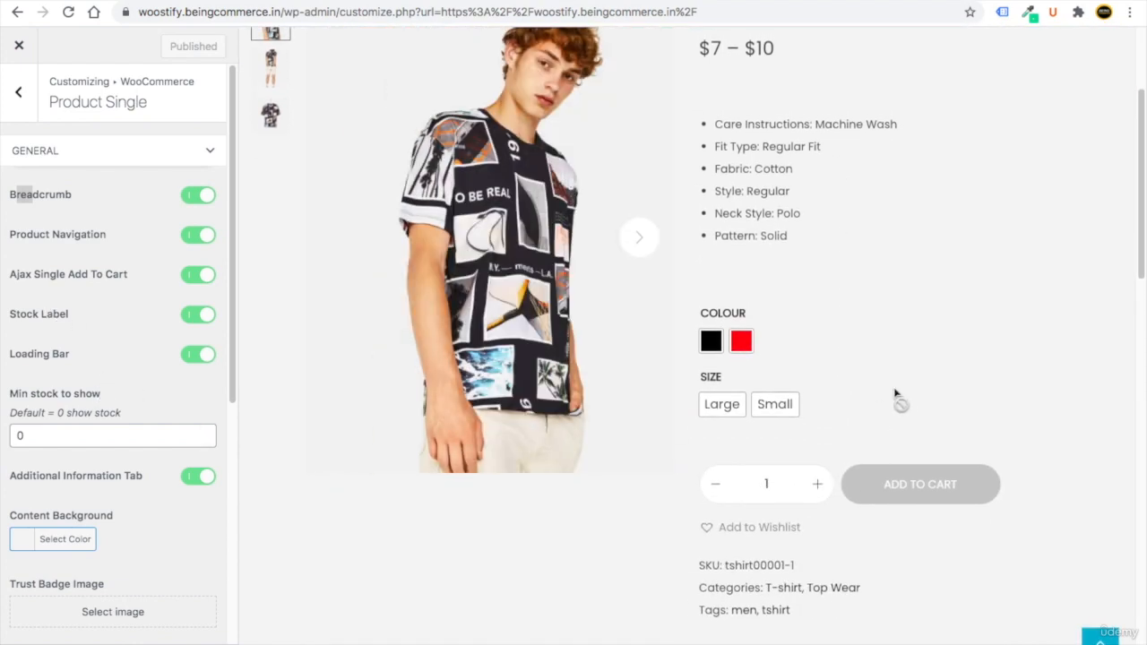
scroll(893, 397, up, 2)
Step: Try hiding the Breadcrumb on the product page and switch it back on
click(129, 213)
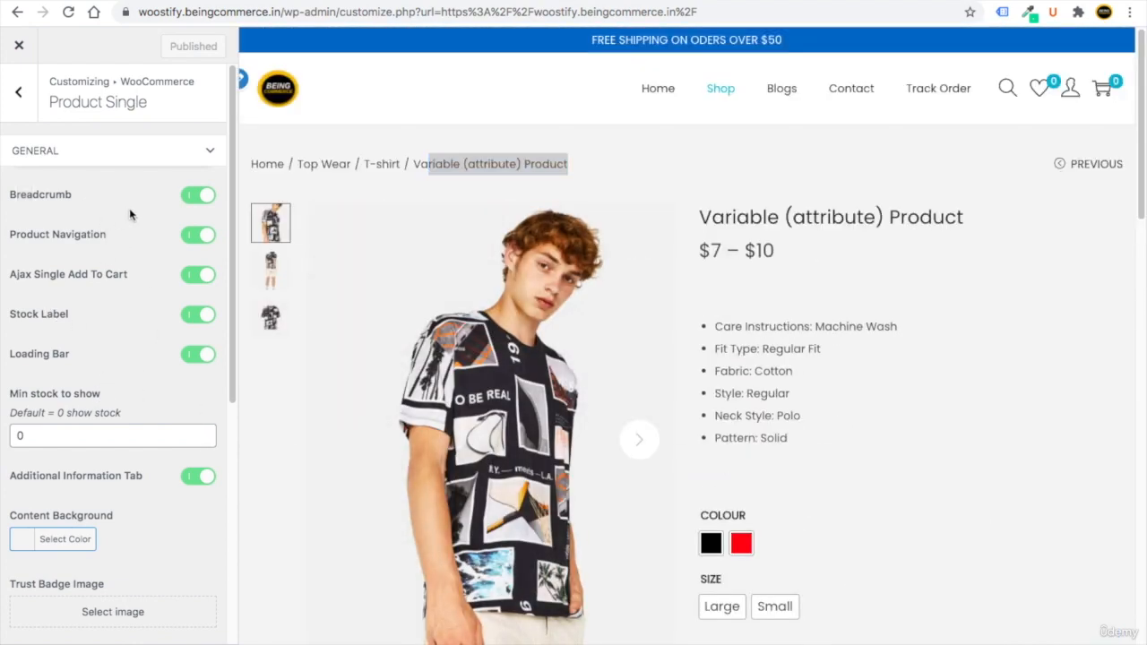
click(195, 197)
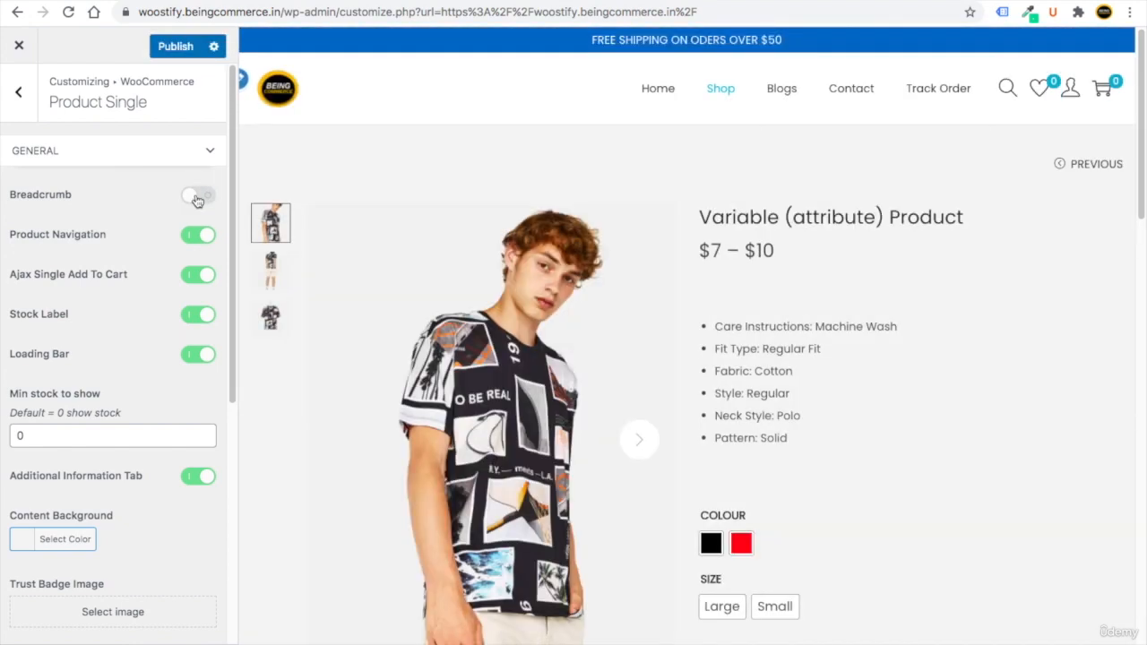
click(197, 197)
Step: Set the product page's Content Background color to white (#ffffff)
scroll(56, 391, down, 5)
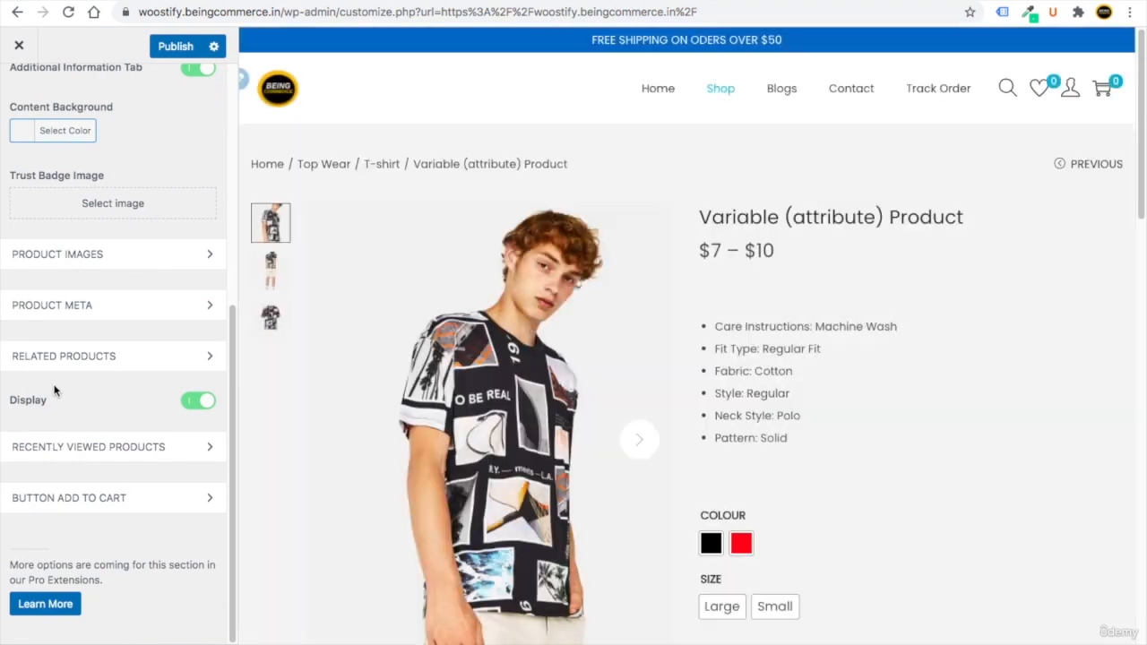
scroll(96, 327, up, 3)
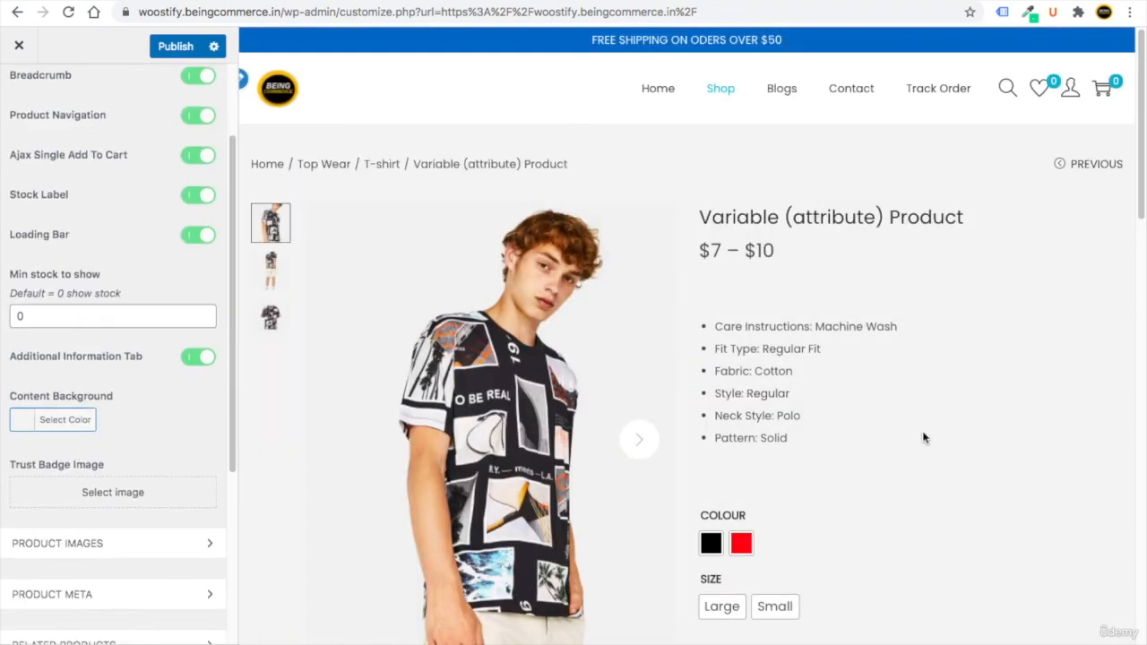
click(23, 420)
click(20, 450)
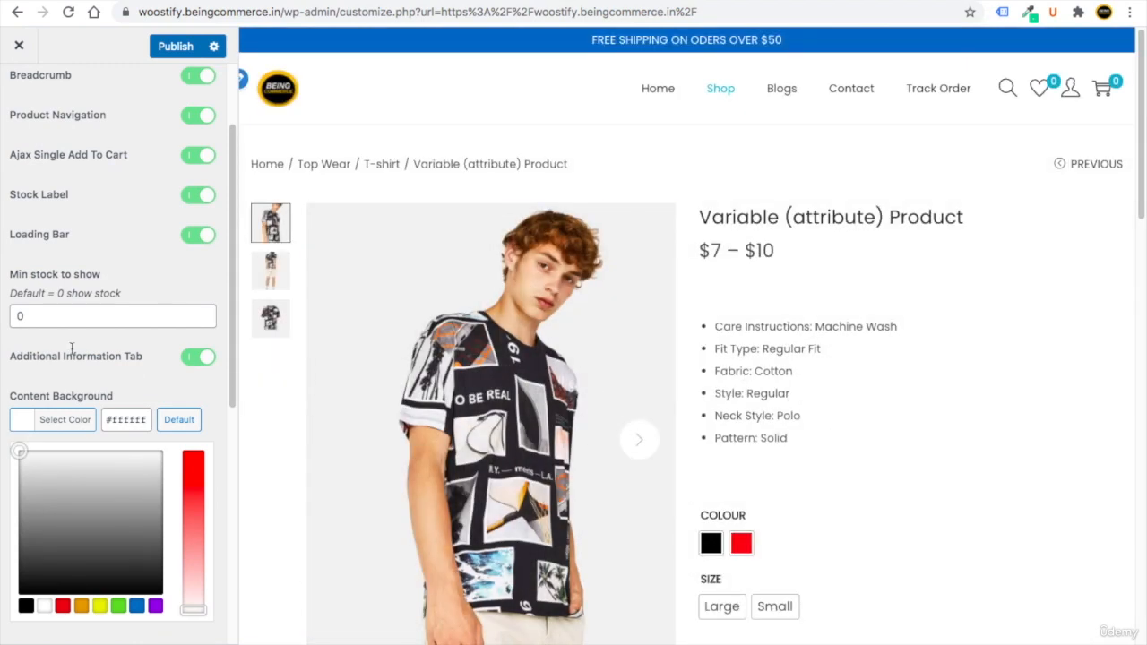
click(134, 370)
Step: Add the Guaranteed Safe Checkout payment logos as the Trust Badge Image and check the badge on the product page
scroll(130, 372, down, 3)
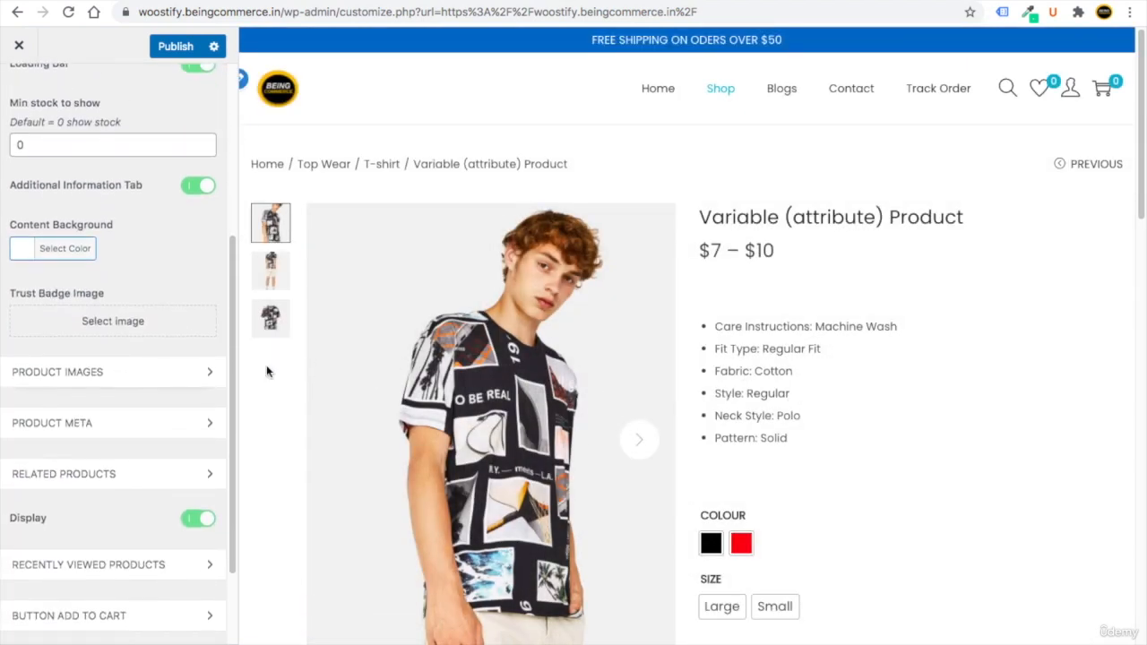
scroll(485, 404, down, 1)
scroll(537, 385, down, 1)
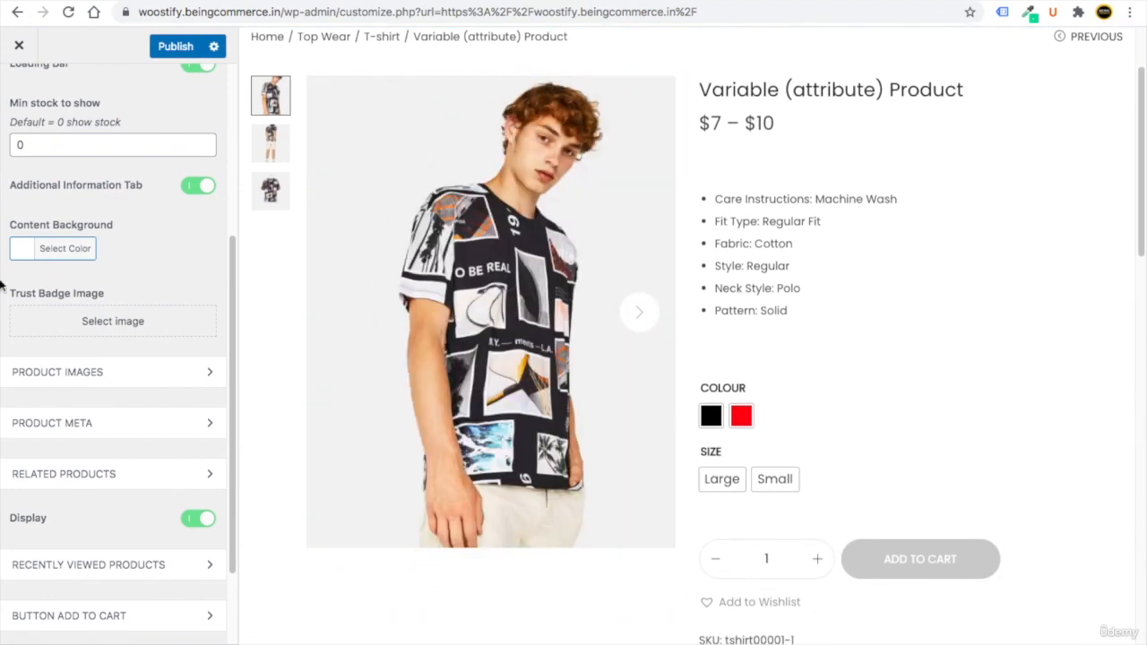
click(57, 322)
click(98, 117)
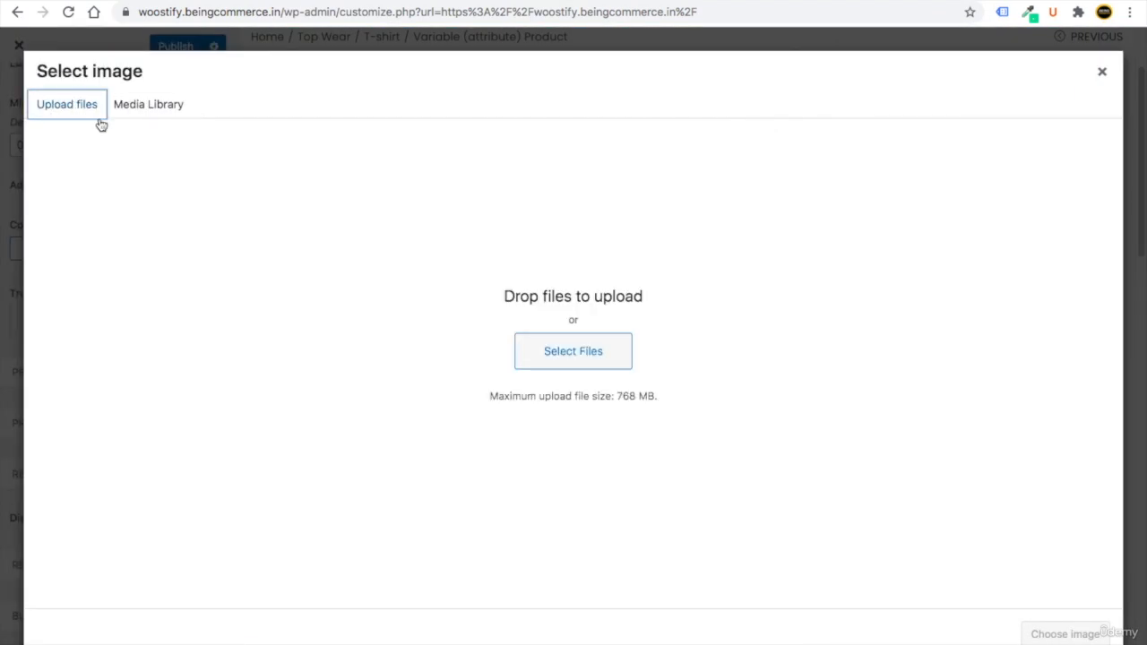
click(616, 362)
double_click(477, 174)
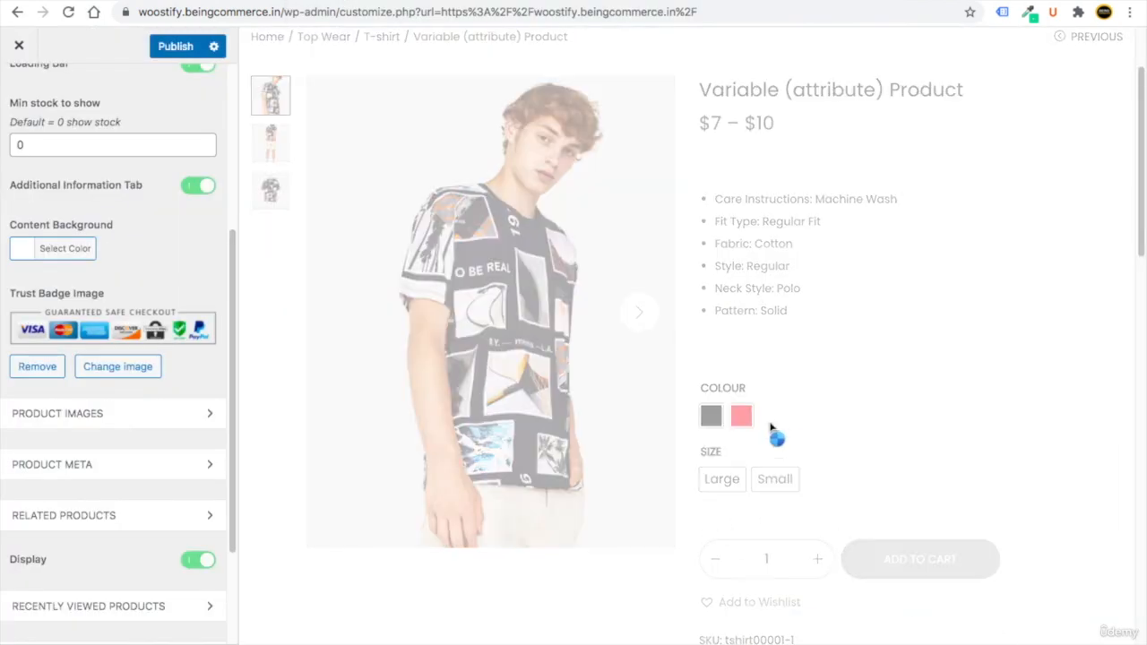
scroll(795, 439, down, 5)
scroll(795, 439, up, 1)
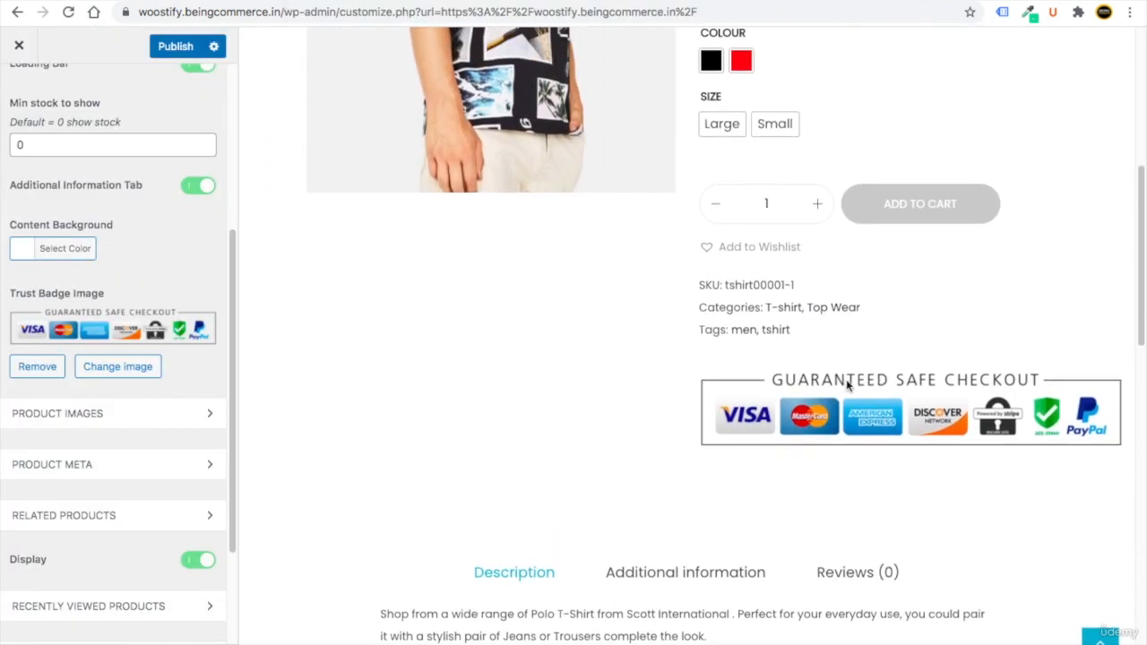
Step: Open the Product Images settings and try the gallery layout with thumbnails below the main image
click(67, 421)
scroll(84, 447, down, 3)
scroll(143, 385, up, 1)
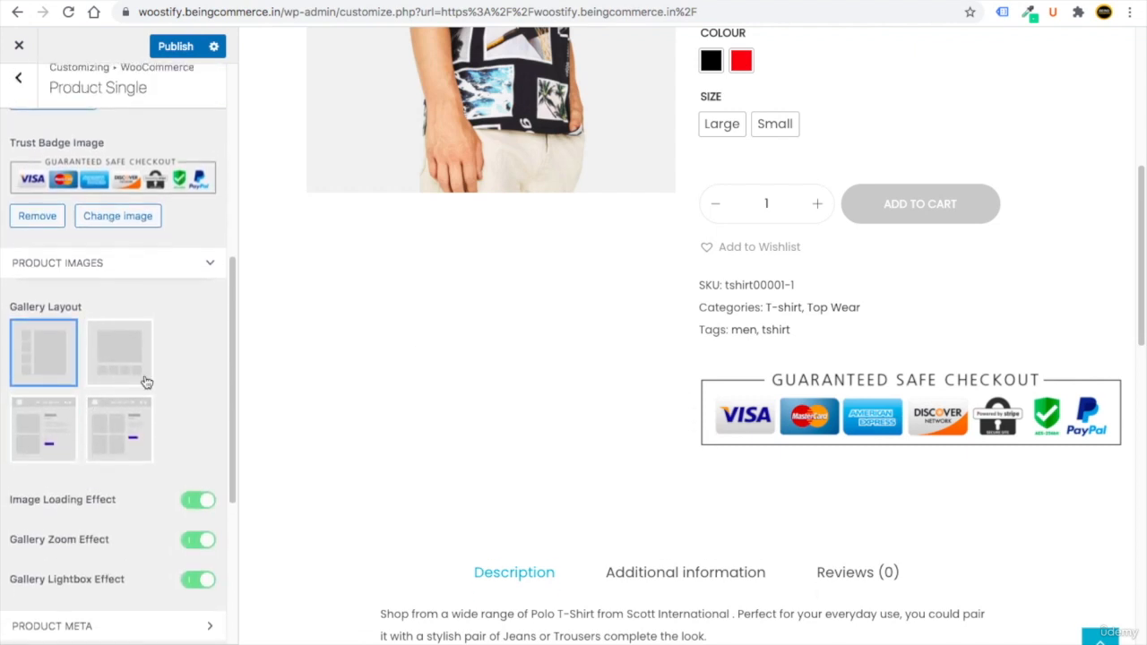
scroll(332, 376, up, 5)
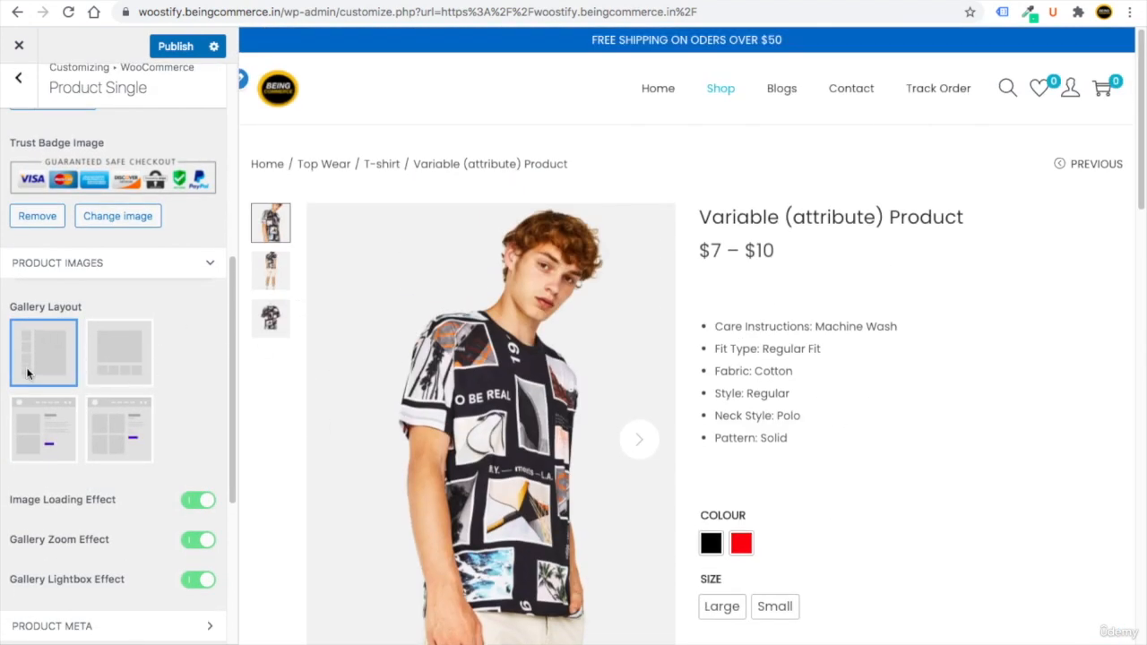
click(127, 367)
scroll(362, 491, down, 2)
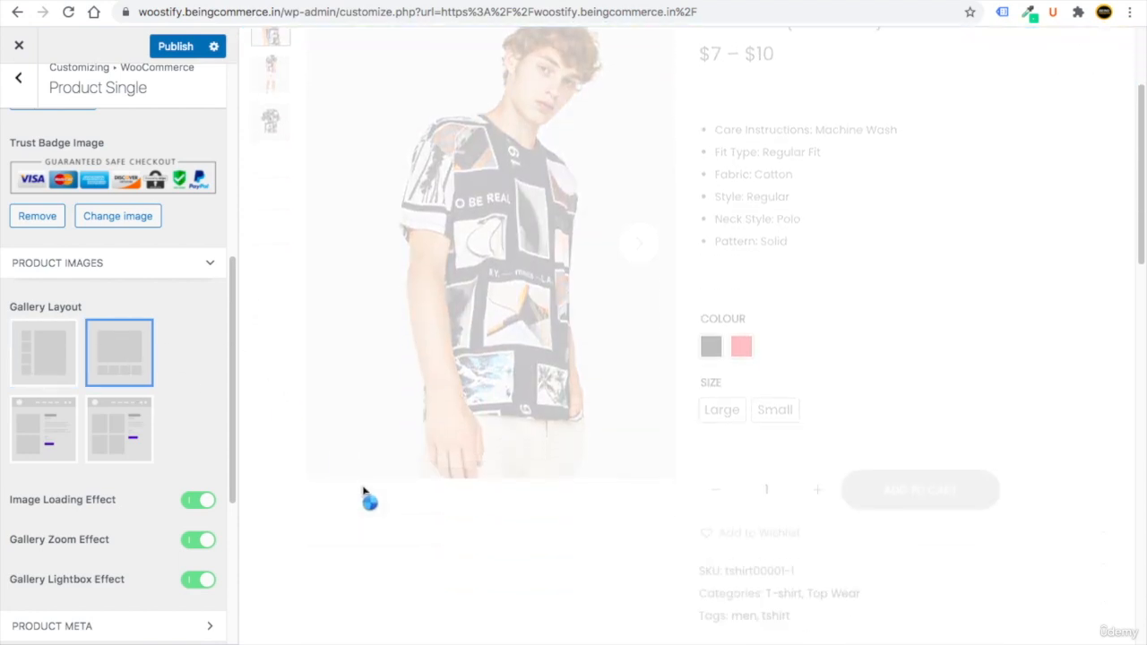
scroll(363, 491, down, 1)
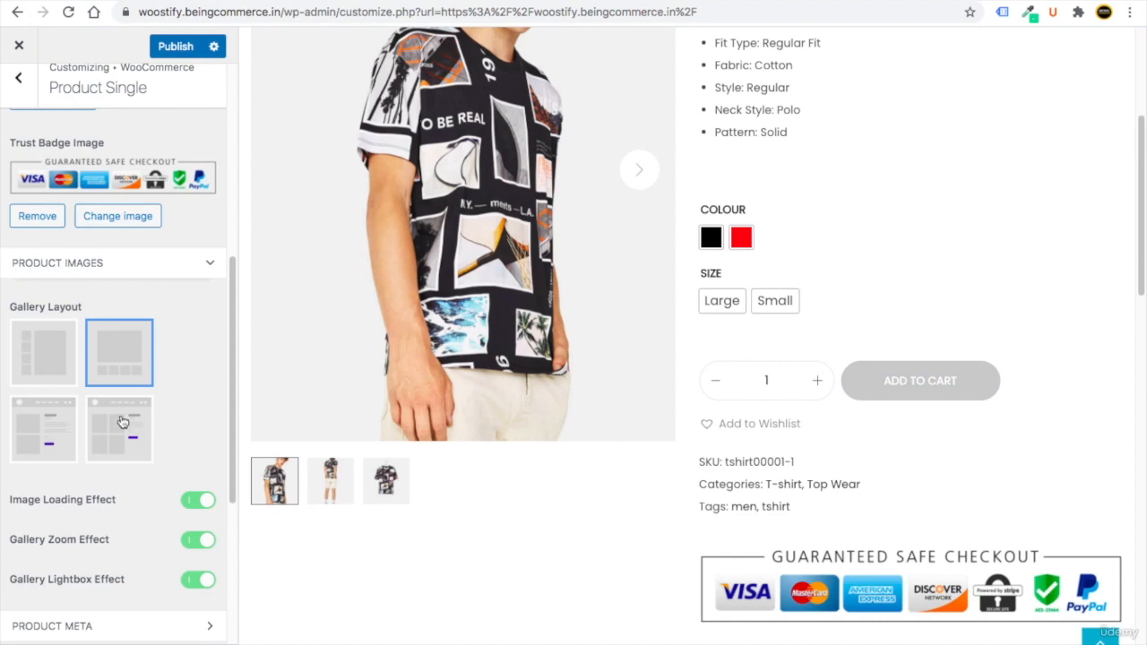
Step: Try the two-column grid gallery layout and restore the layout with vertical thumbnails beside the main image
click(122, 421)
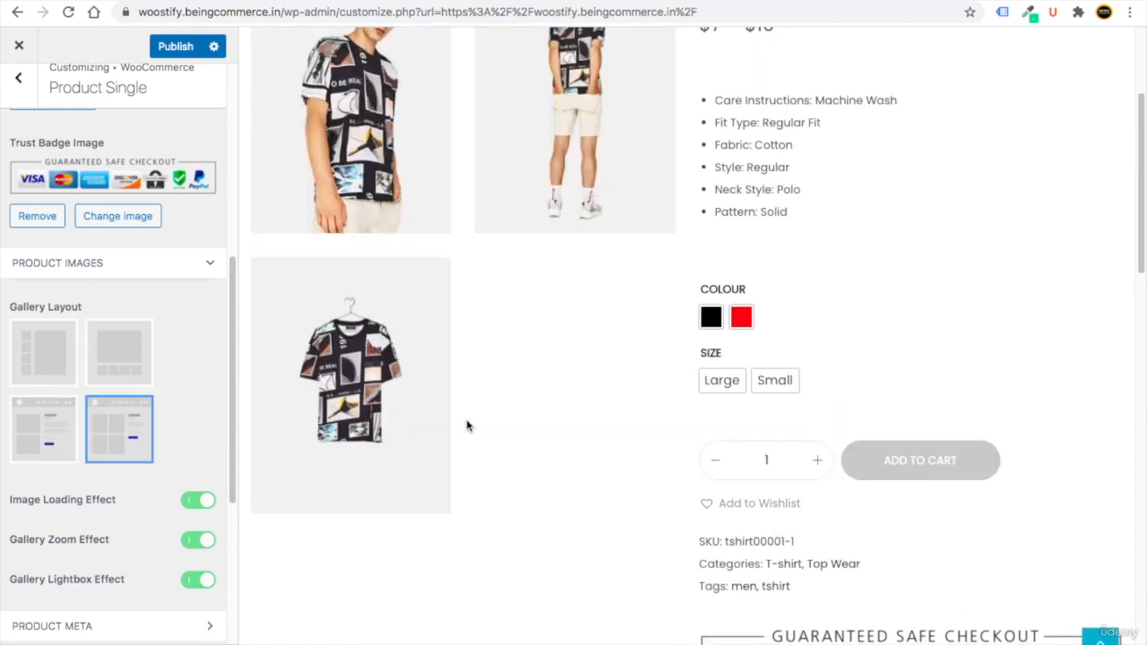
scroll(468, 425, up, 3)
click(574, 385)
click(963, 317)
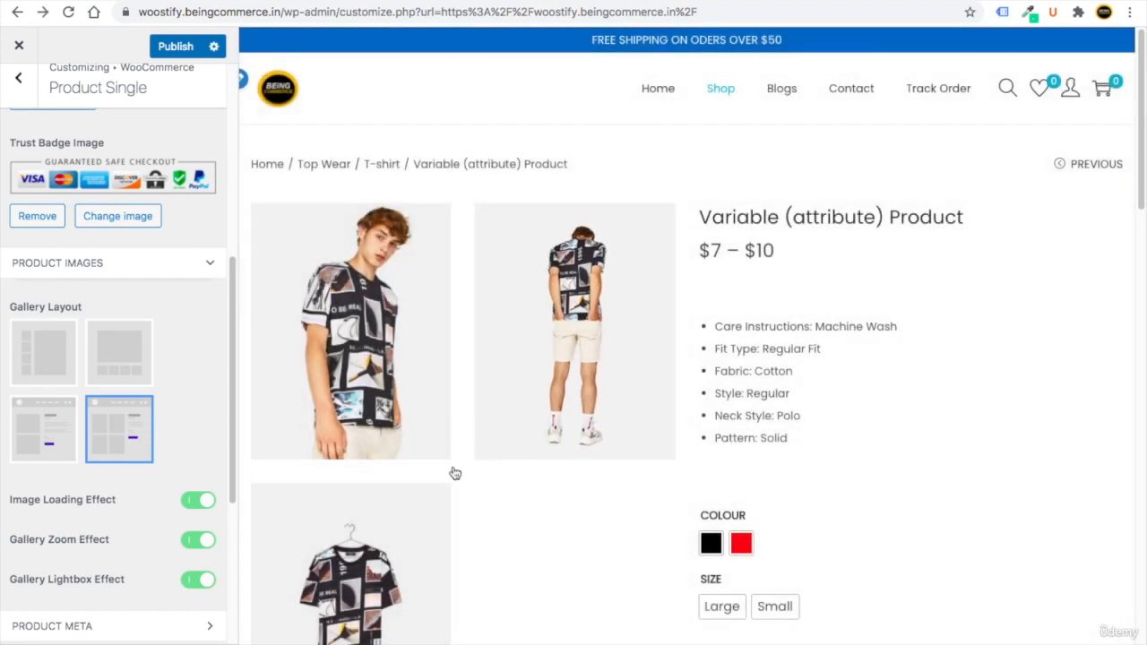
scroll(455, 473, down, 3)
scroll(461, 484, up, 3)
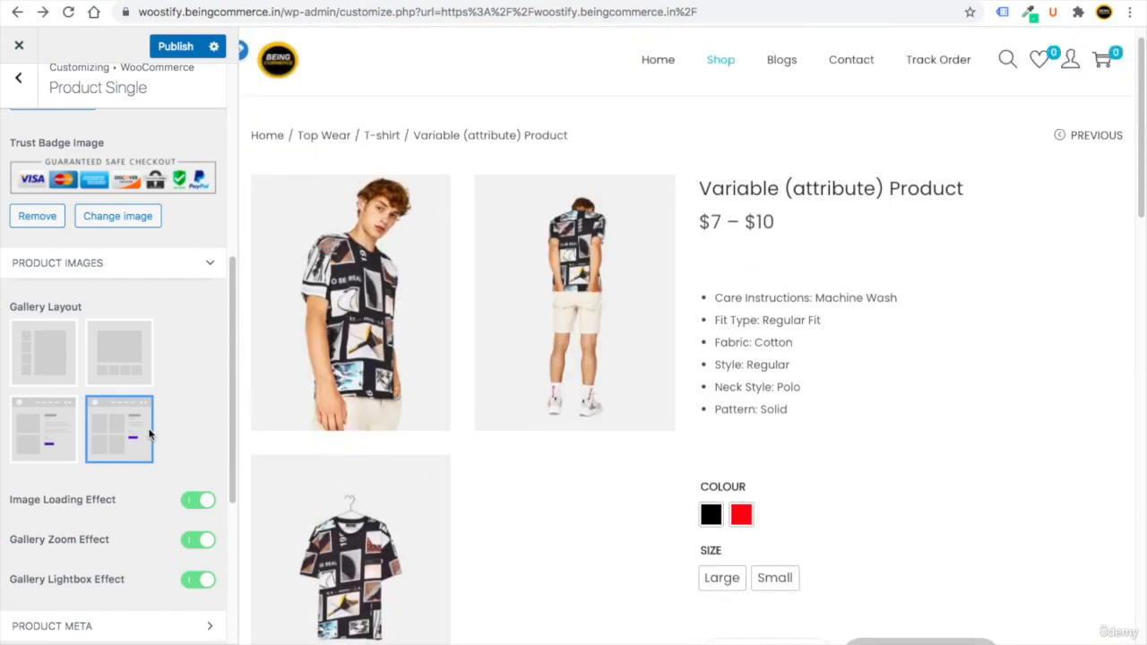
click(61, 374)
Step: Look over the remaining Product Single options and check the Cart Page layout and sticky checkout button settings
scroll(131, 346, down, 3)
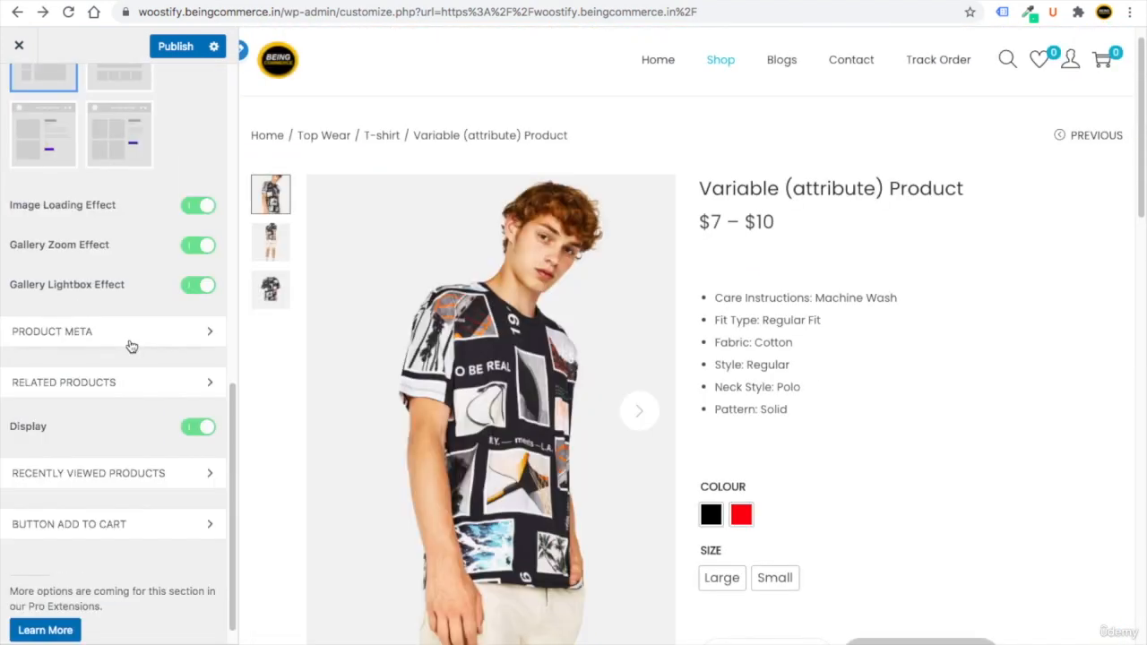
scroll(124, 449, down, 1)
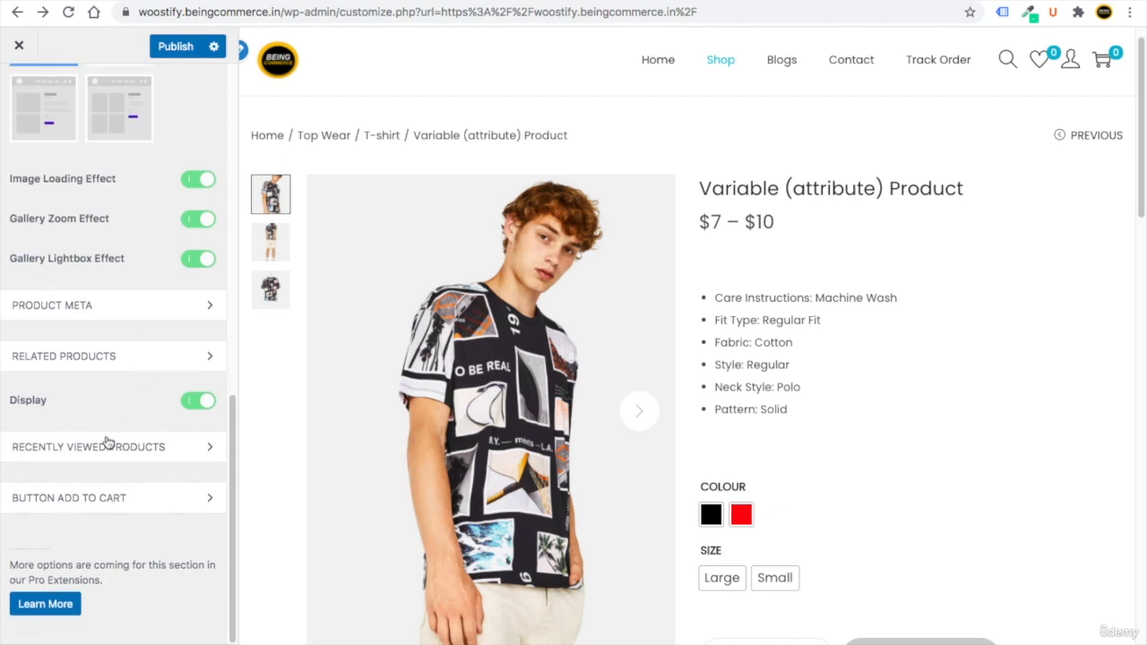
scroll(105, 440, up, 10)
click(18, 91)
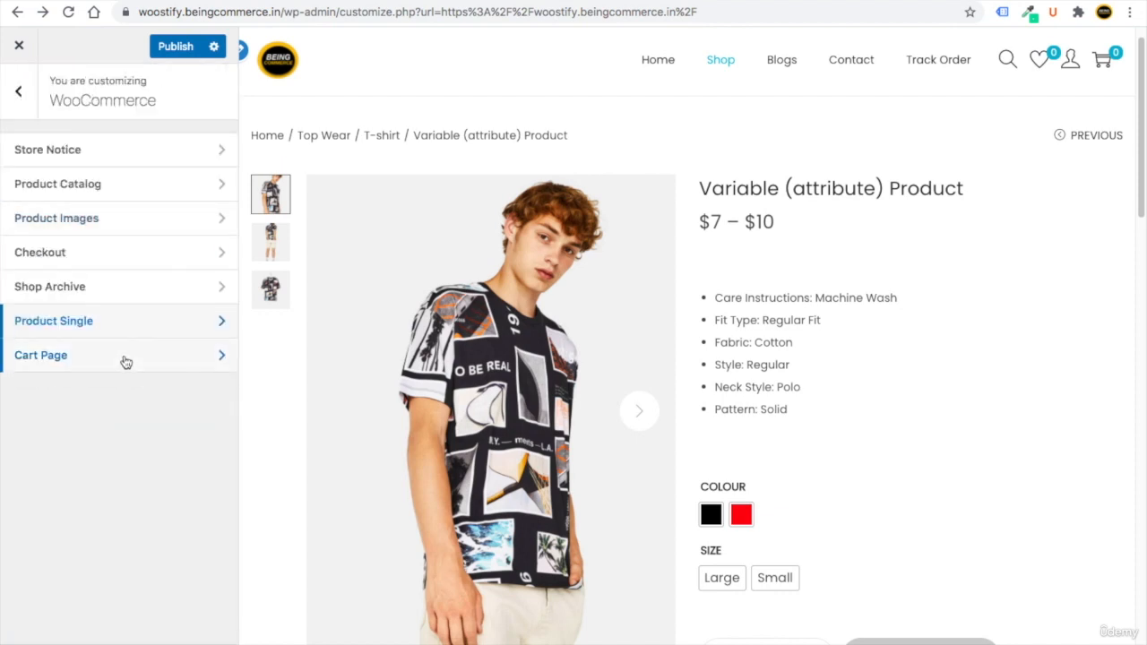
click(125, 362)
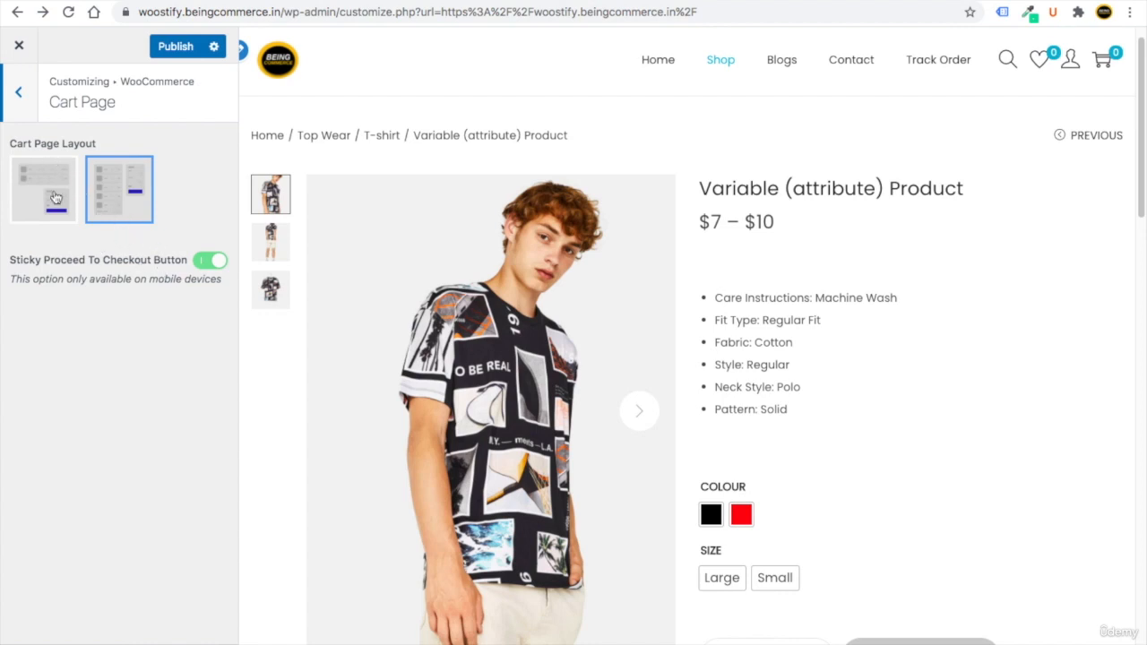
click(16, 99)
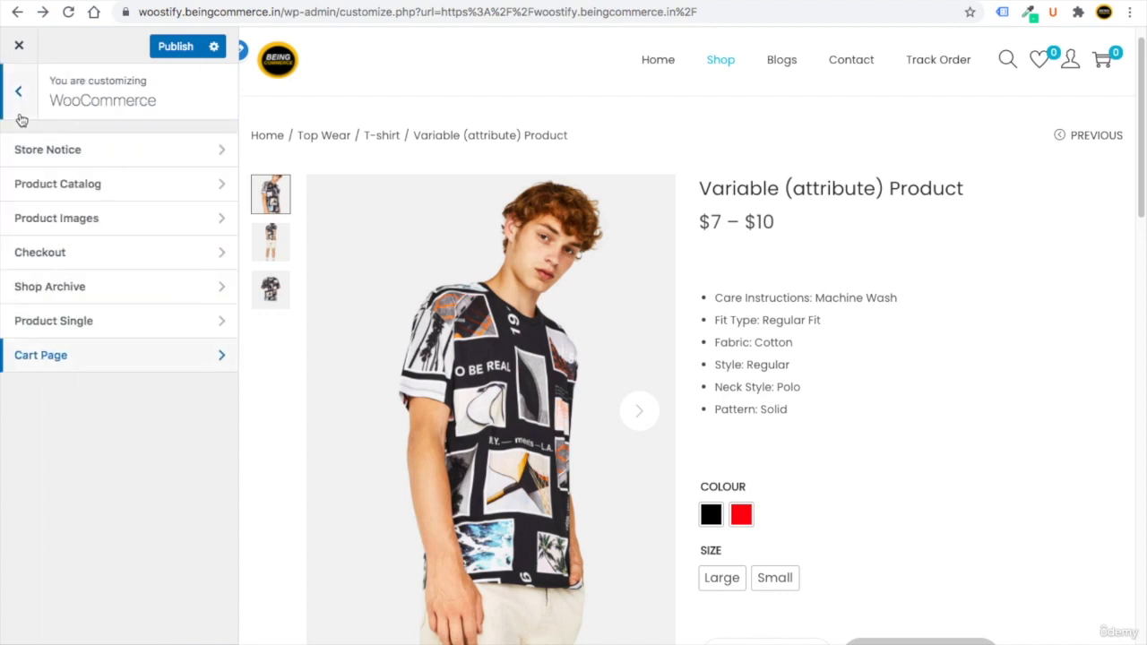
Step: Publish all the site customizations and close the Customizer to return to the live site
click(20, 105)
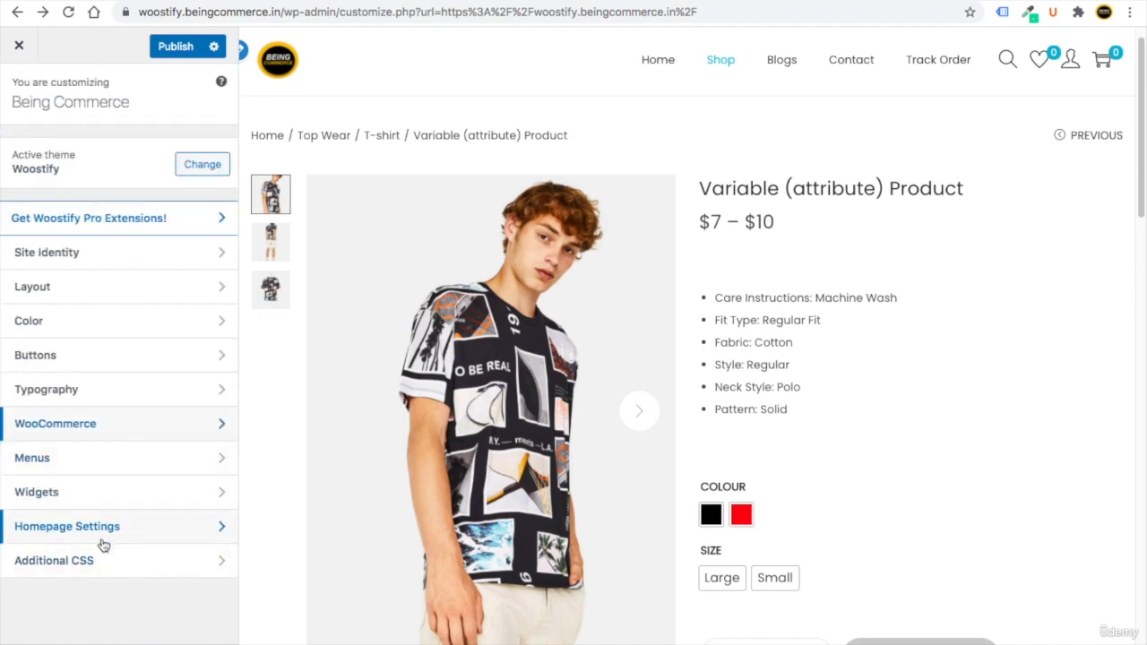
click(177, 54)
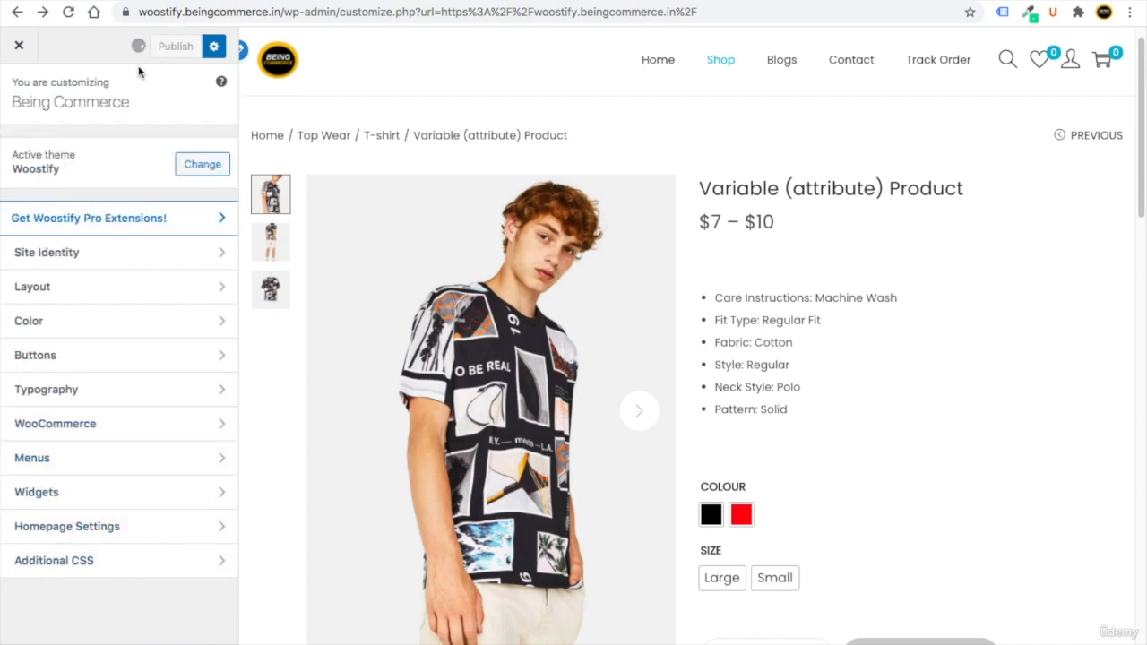
click(21, 48)
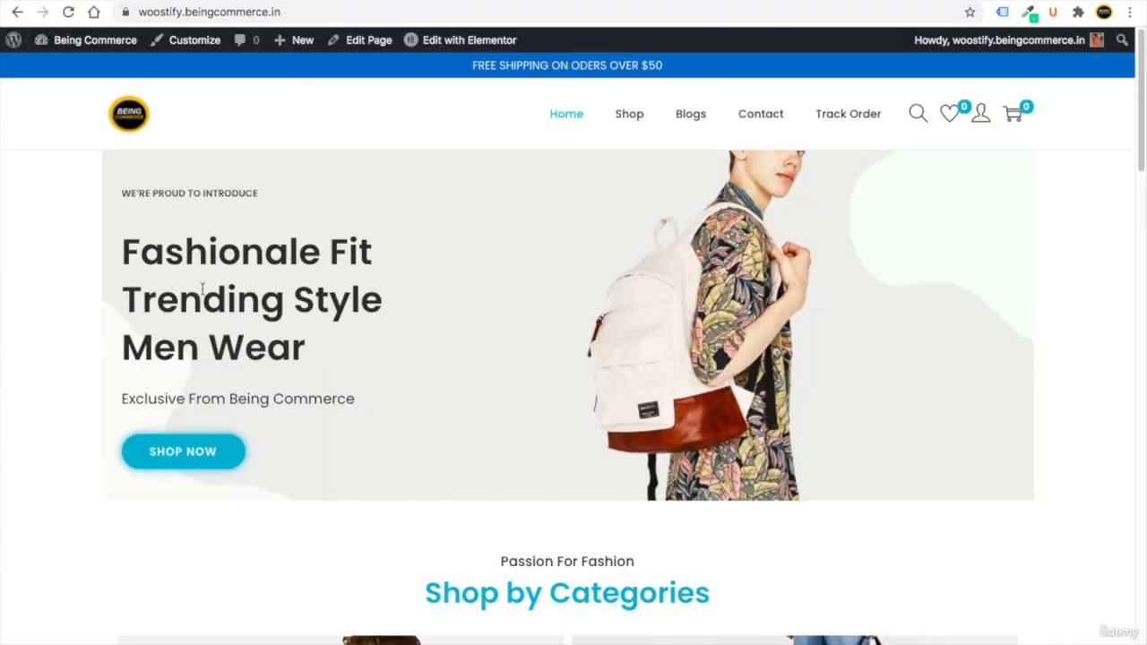
Step: Review the live homepage through its full length and return to the hero banner
scroll(212, 387, down, 12)
scroll(212, 387, up, 12)
mouse_move(1137, 127)
mouse_down()
mouse_move(1101, 476)
mouse_move(1137, 355)
mouse_move(1138, 108)
mouse_up()
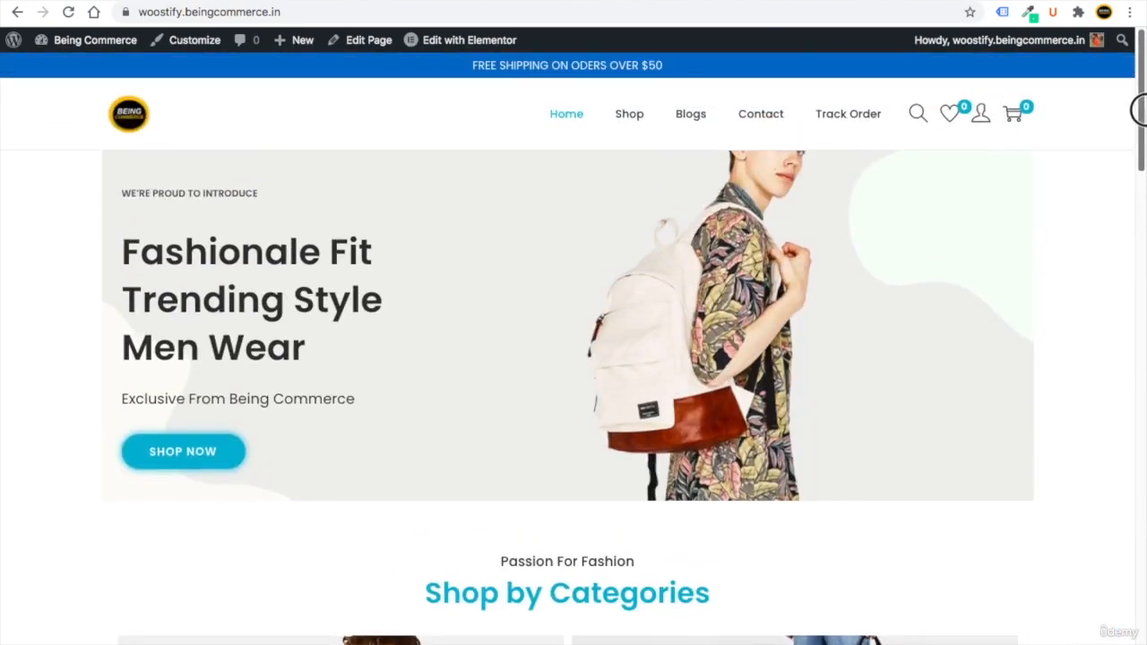